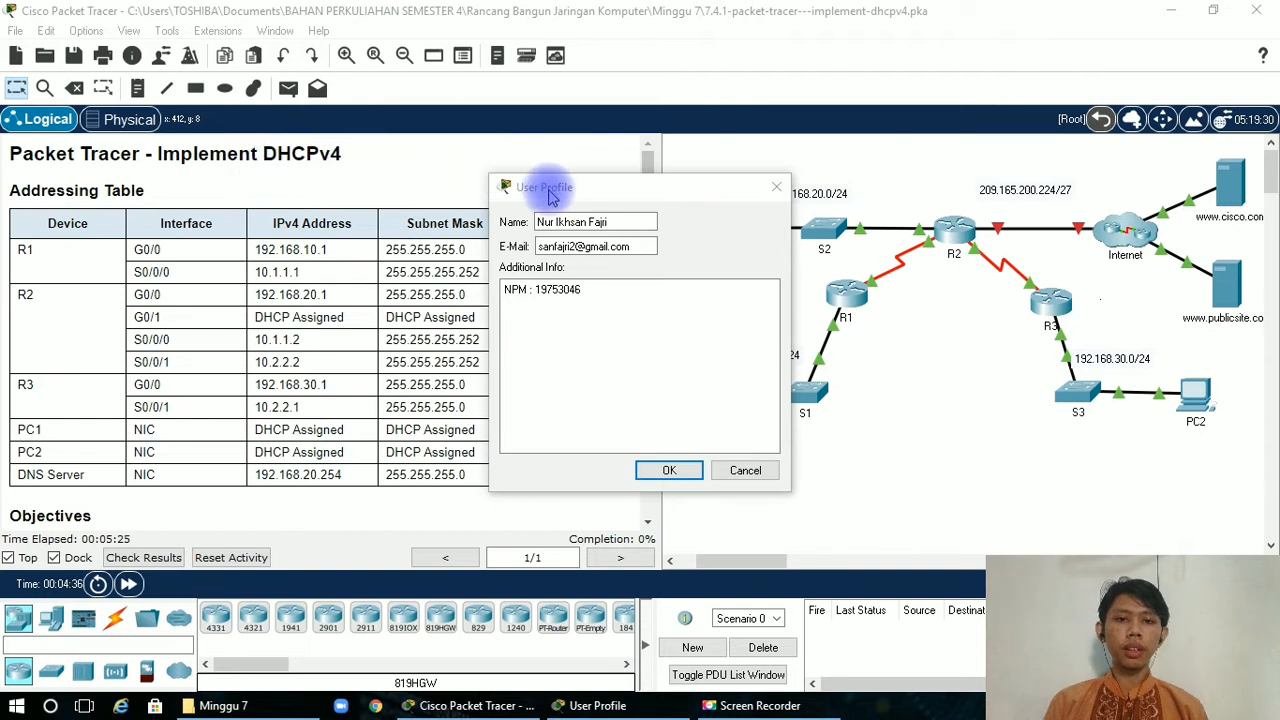
Accept the user profile details and read the activity's addressing table, objectives, scenario and Part 1 instructions.
{"action": "left_click", "coordinate": [605, 194]}
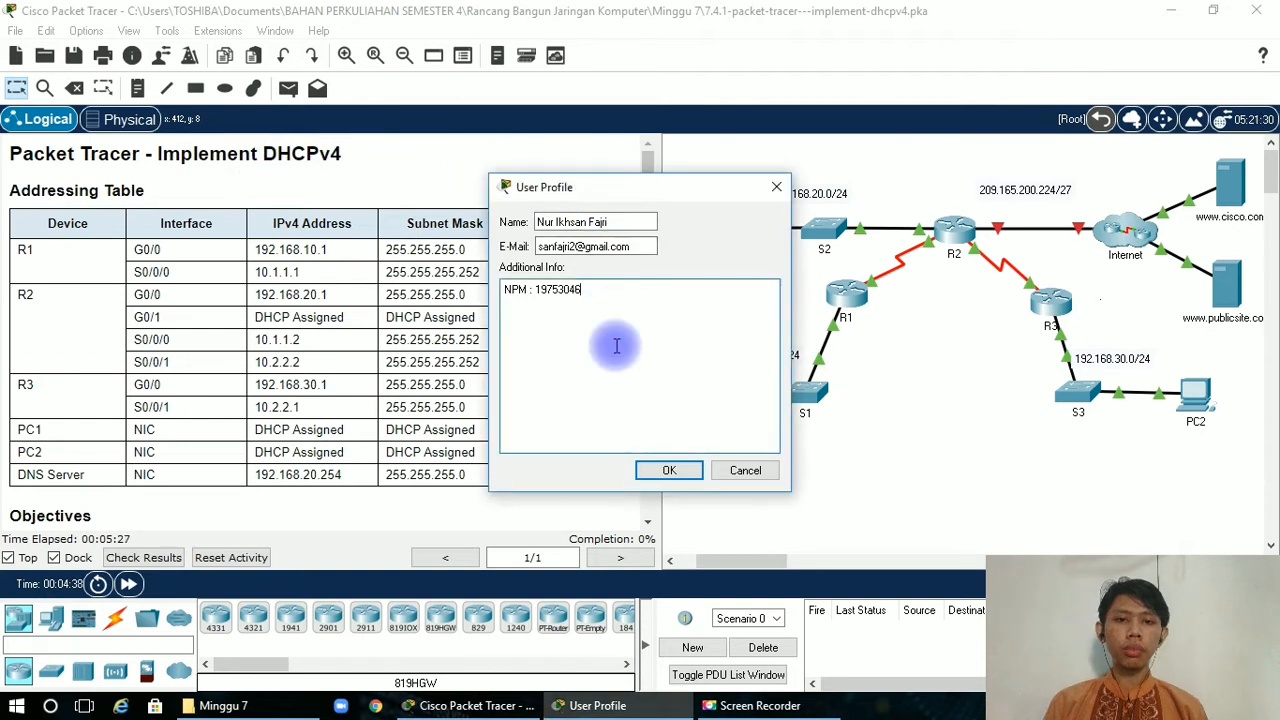
{"action": "left_click", "coordinate": [665, 470]}
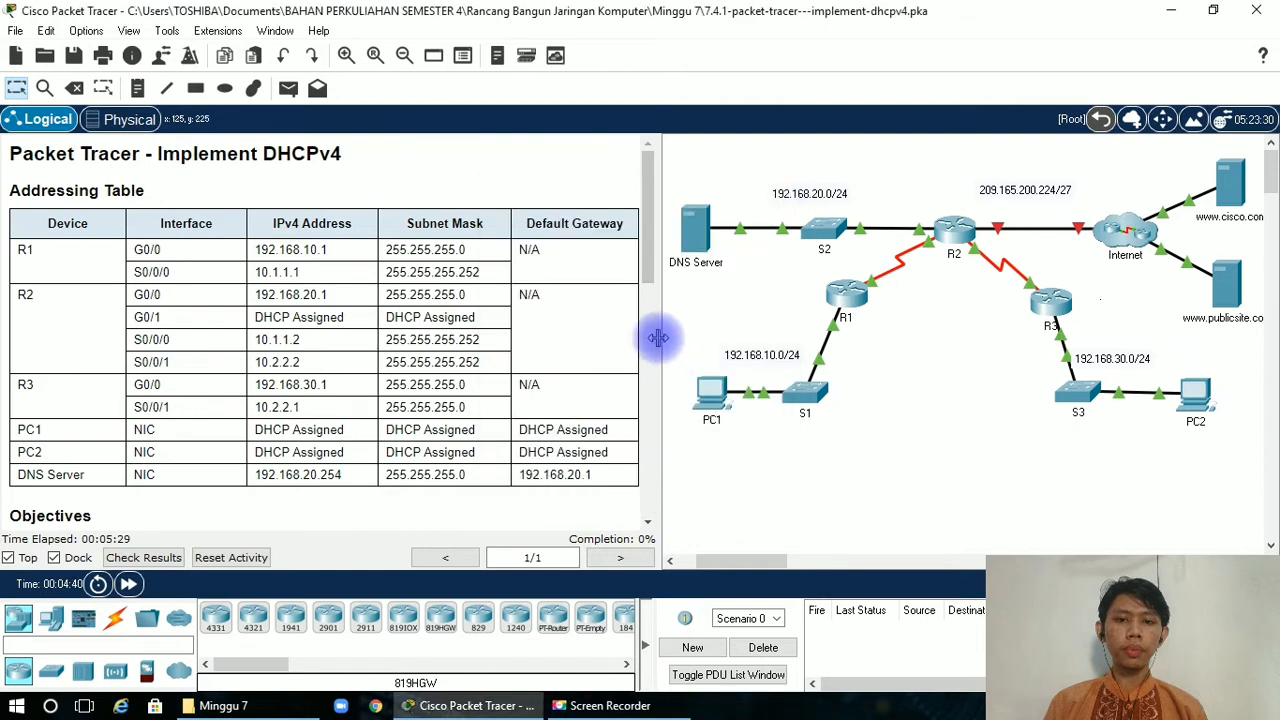
{"action": "scroll", "coordinate": [646, 266], "scroll_direction": "down", "scroll_amount": 1}
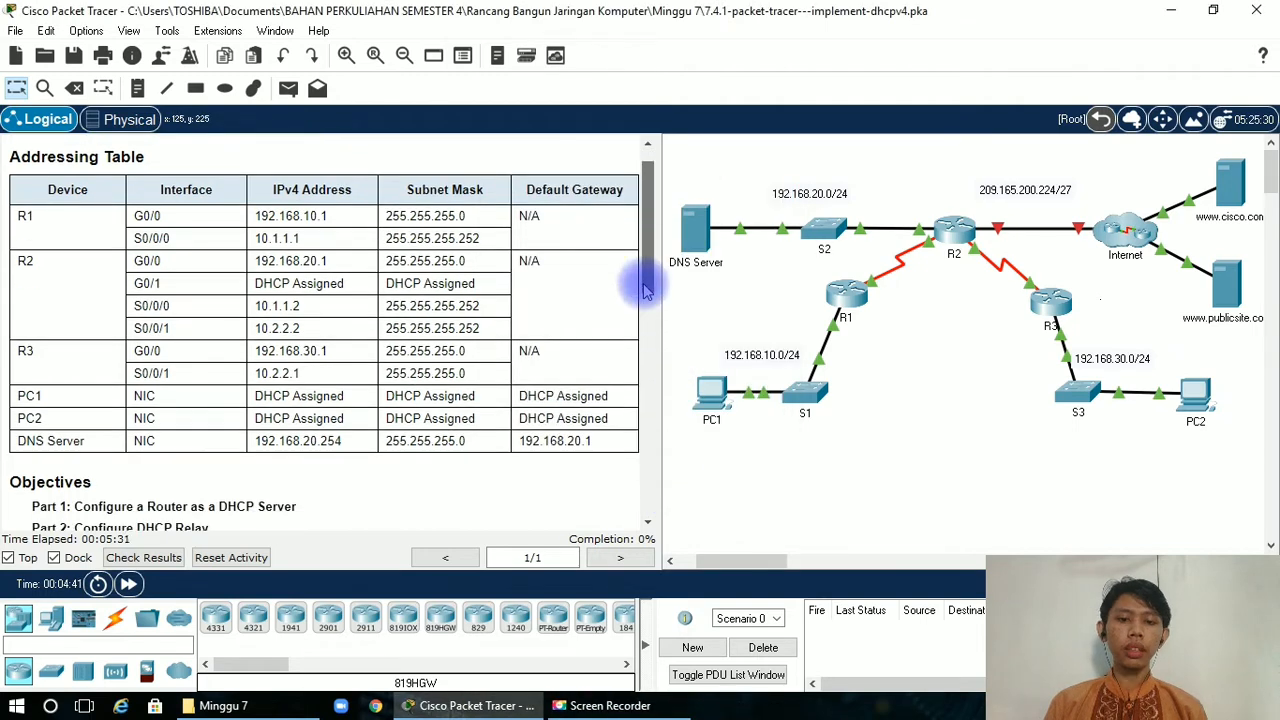
{"action": "scroll", "coordinate": [646, 290], "scroll_direction": "down", "scroll_amount": 1}
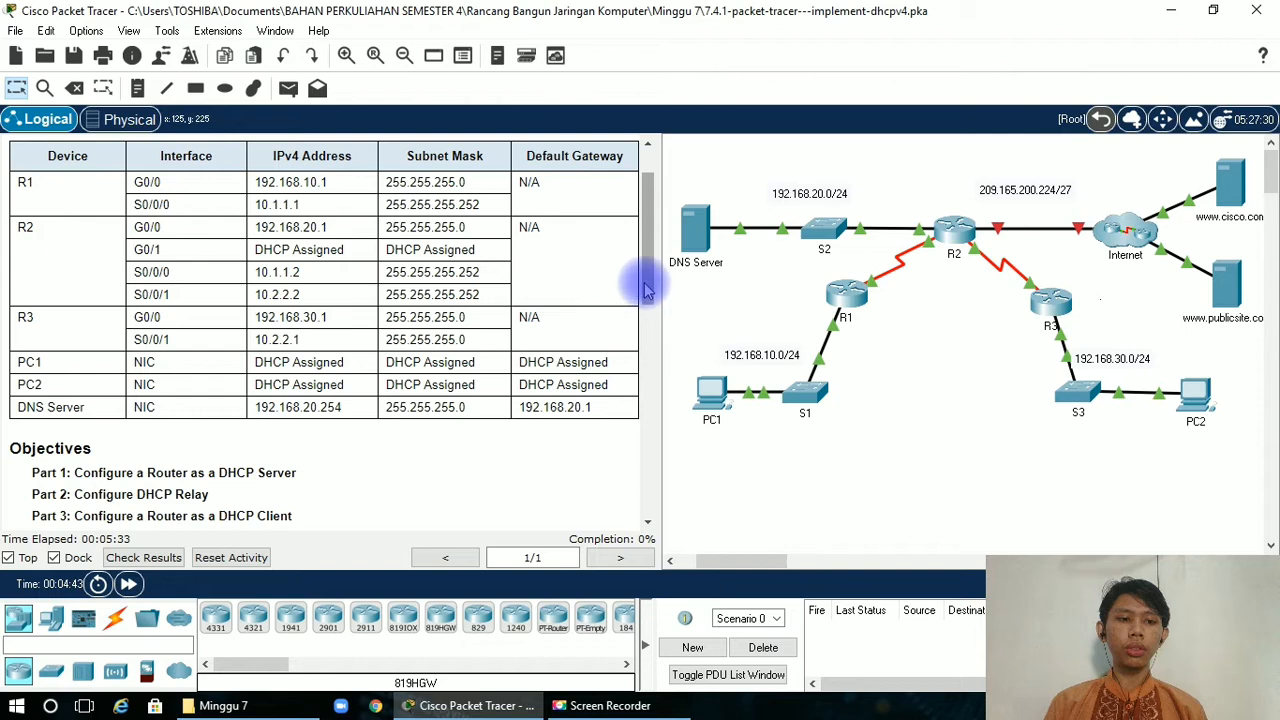
{"action": "scroll", "coordinate": [648, 278], "scroll_direction": "up", "scroll_amount": 1}
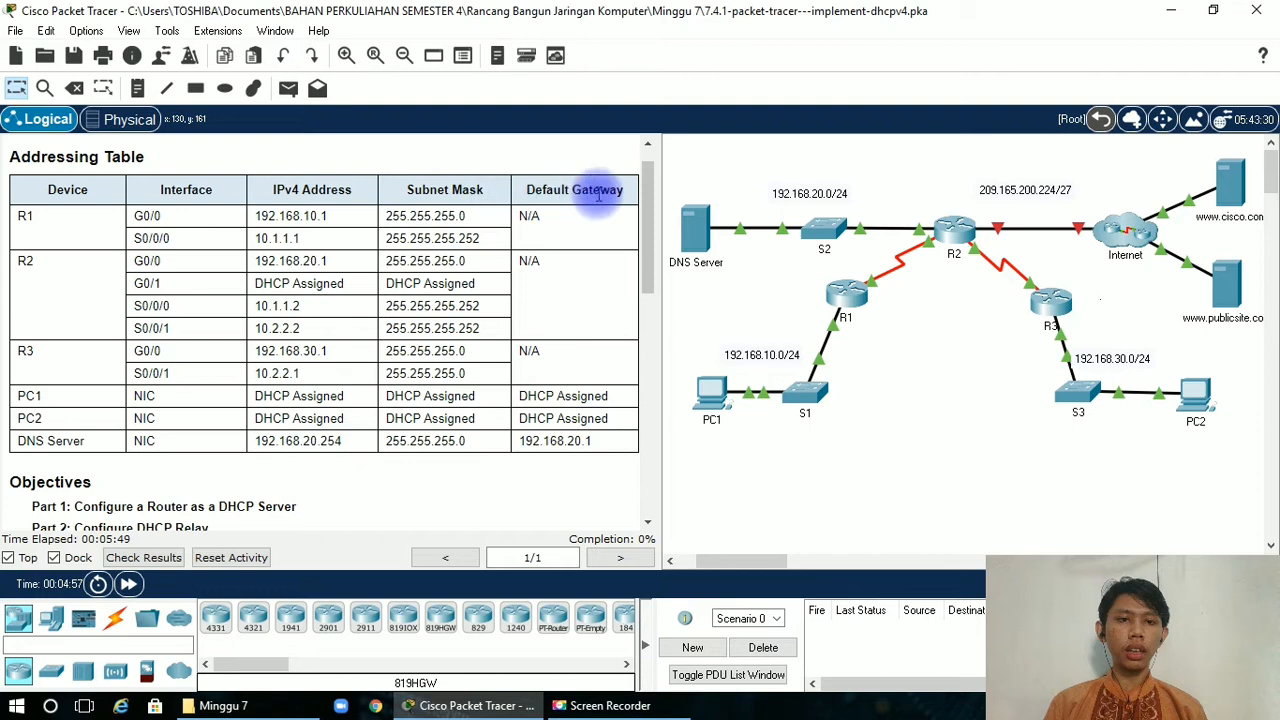
{"action": "left_click_drag", "start_coordinate": [646, 220], "coordinate": [646, 340]}
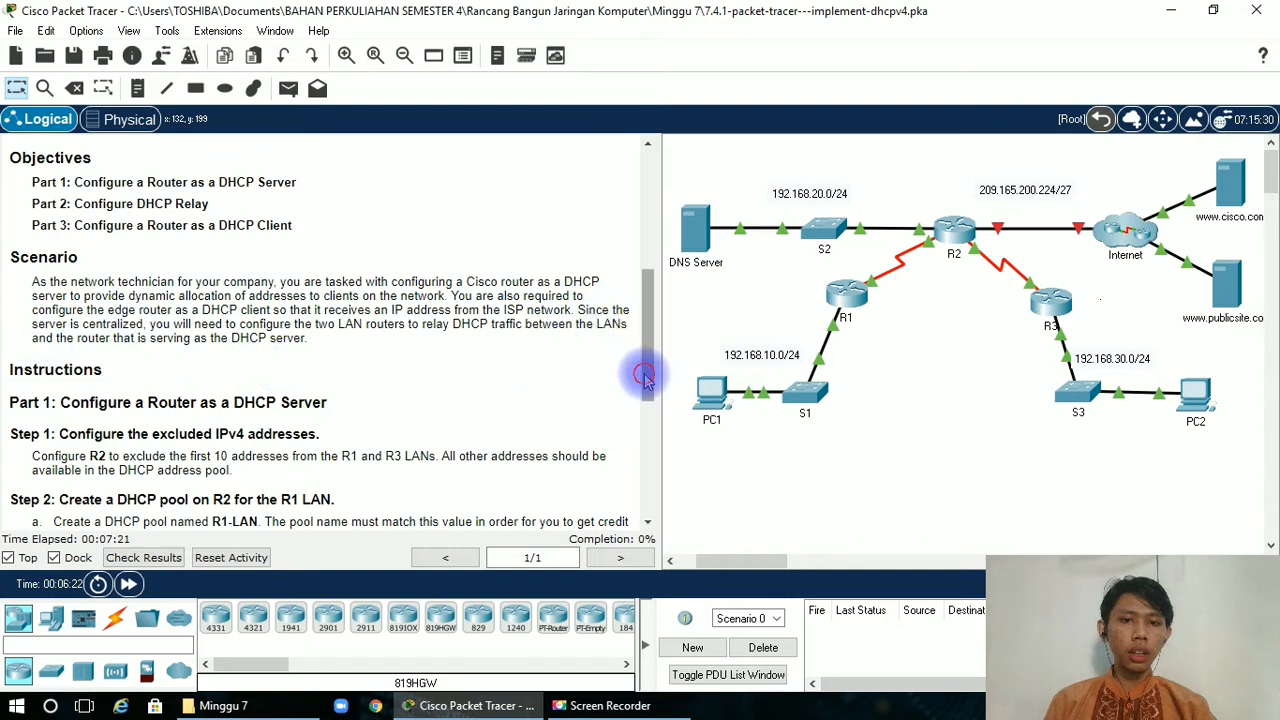
{"action": "left_click_drag", "start_coordinate": [648, 372], "coordinate": [634, 443]}
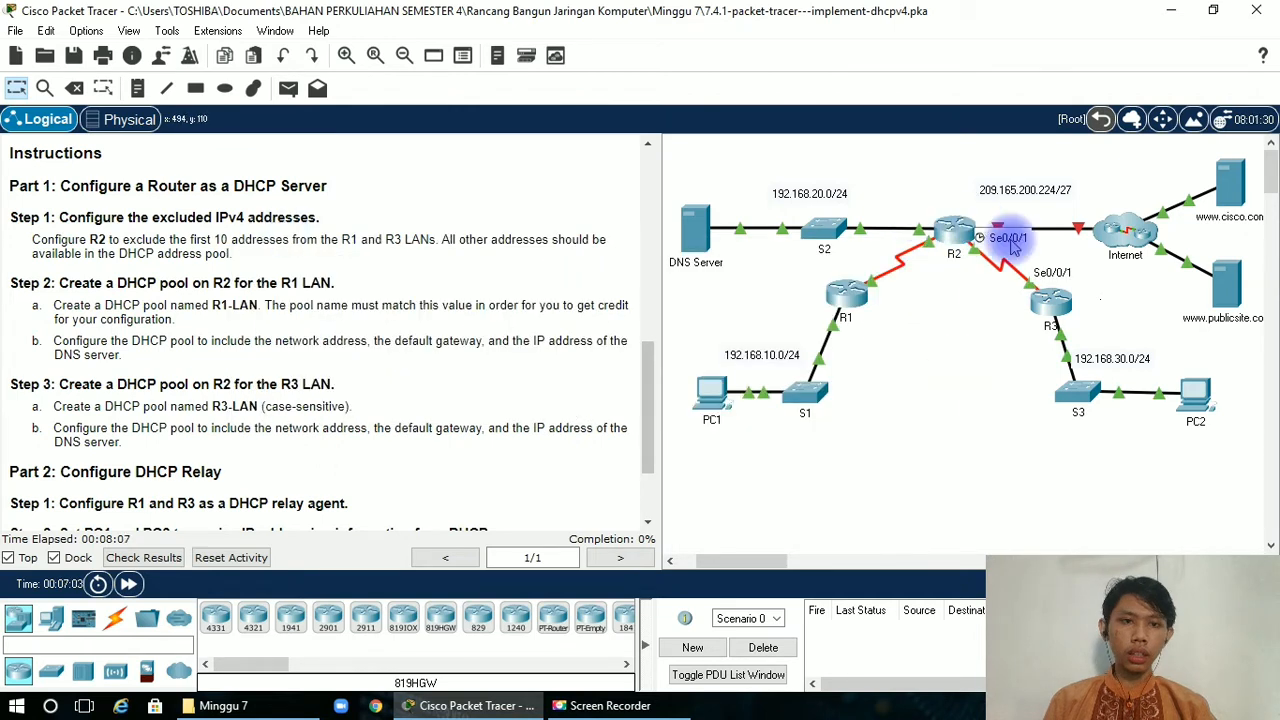
Open router R2's command line and enter global configuration mode with enable and conf t.
{"action": "left_click", "coordinate": [966, 238]}
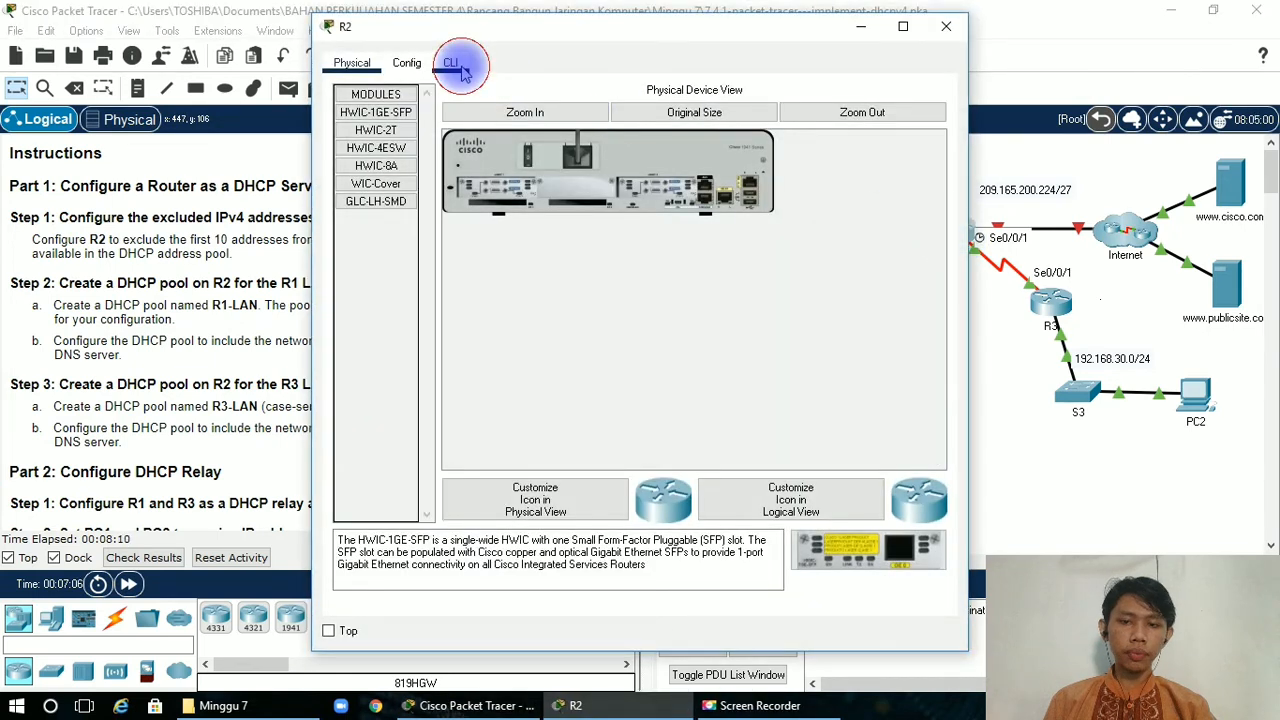
{"action": "left_click", "coordinate": [452, 64]}
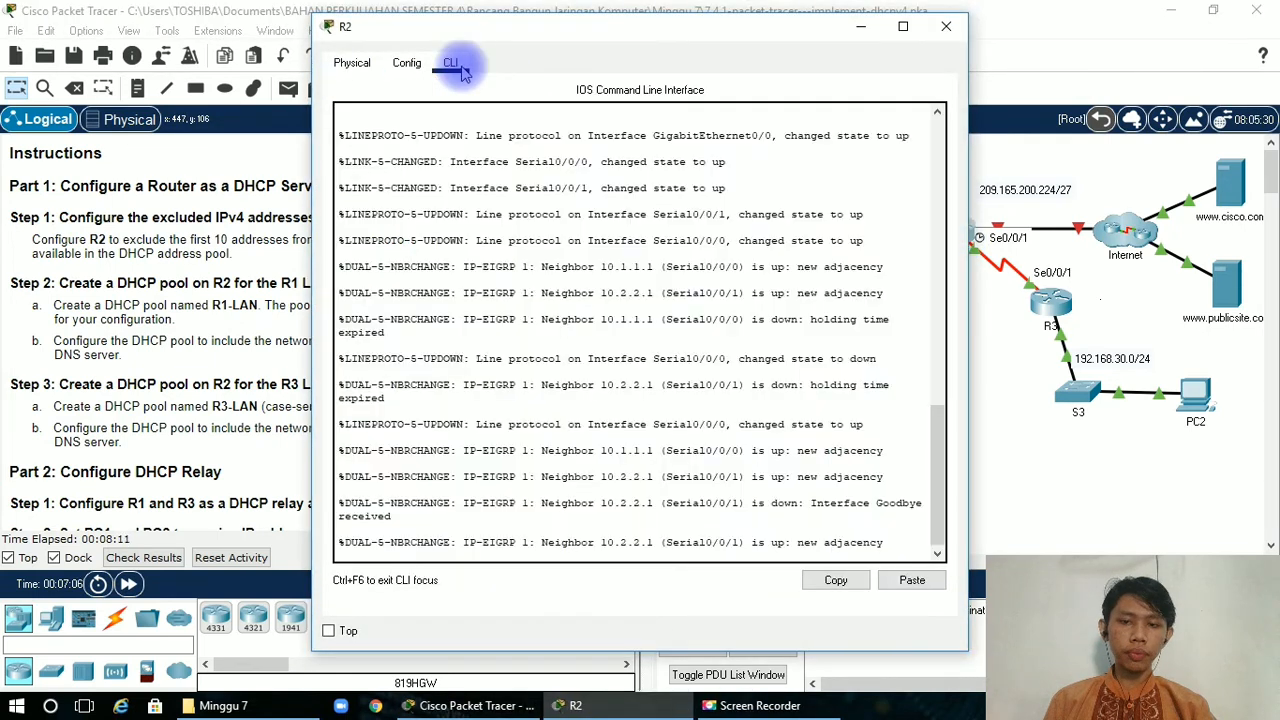
{"action": "key", "text": "Return"}
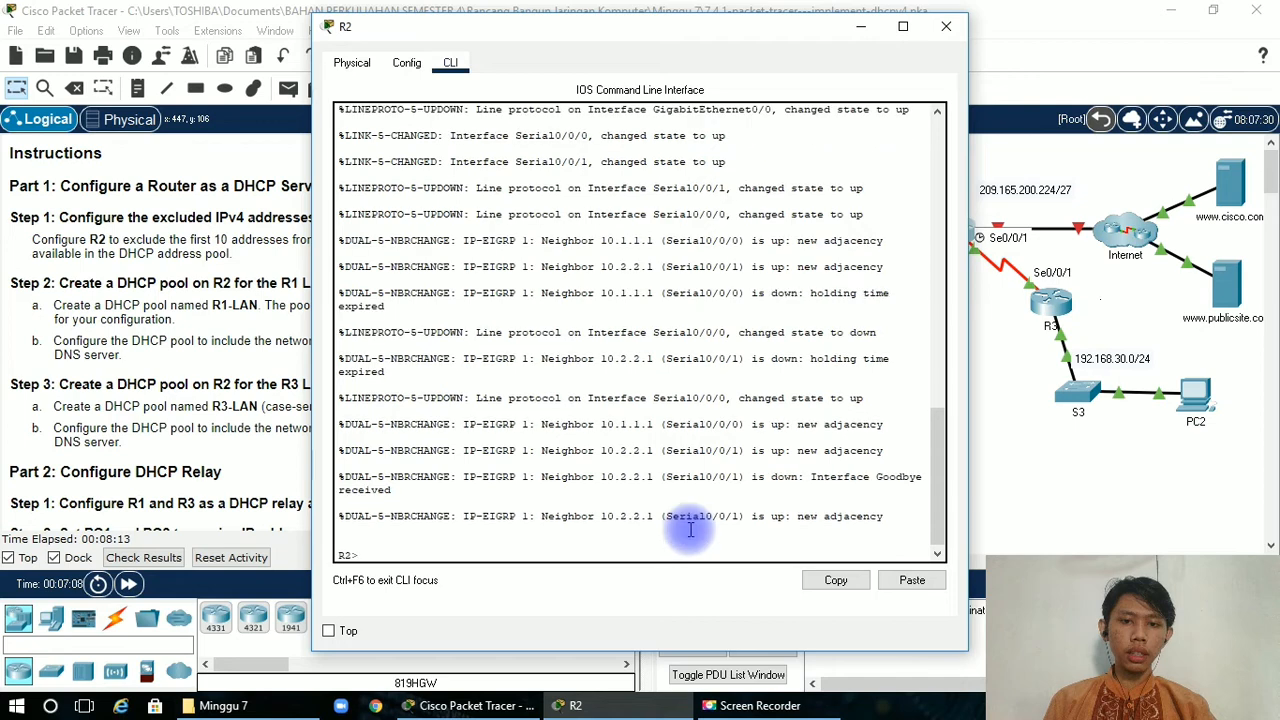
{"action": "type", "text": "e"}
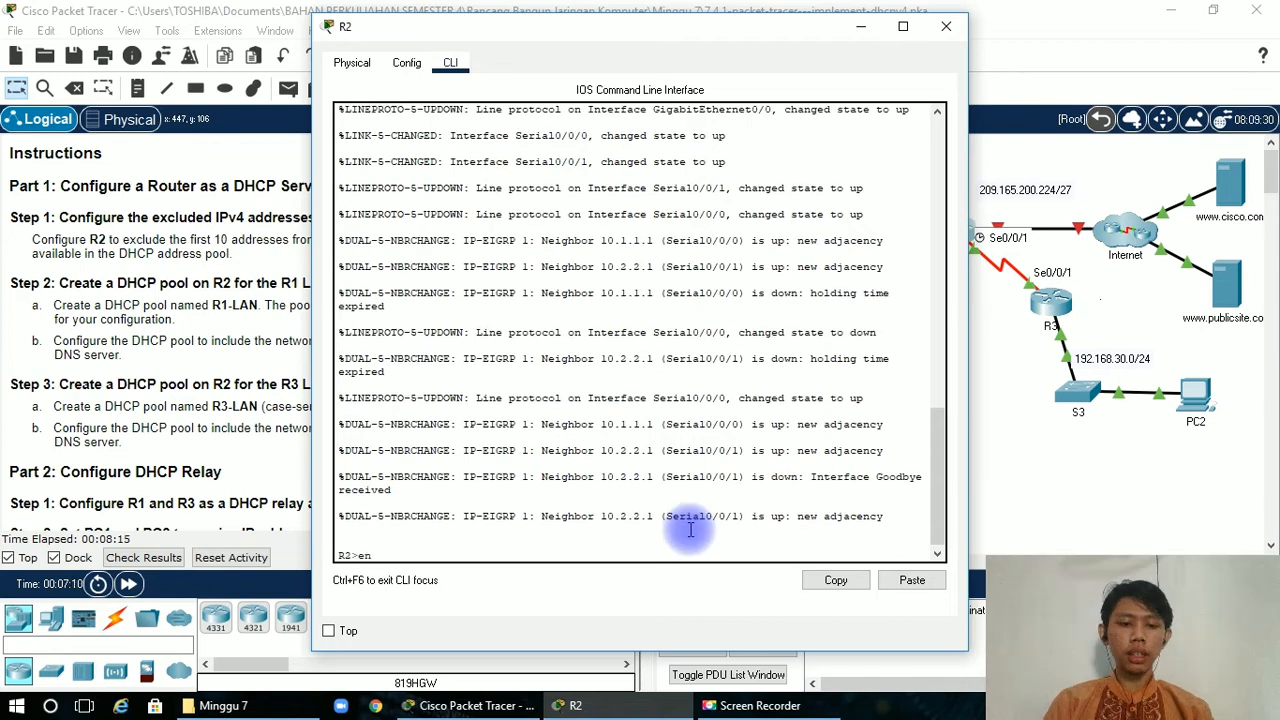
{"action": "type", "text": "n"}
{"action": "key", "text": "Tab"}
{"action": "key", "text": "Return"}
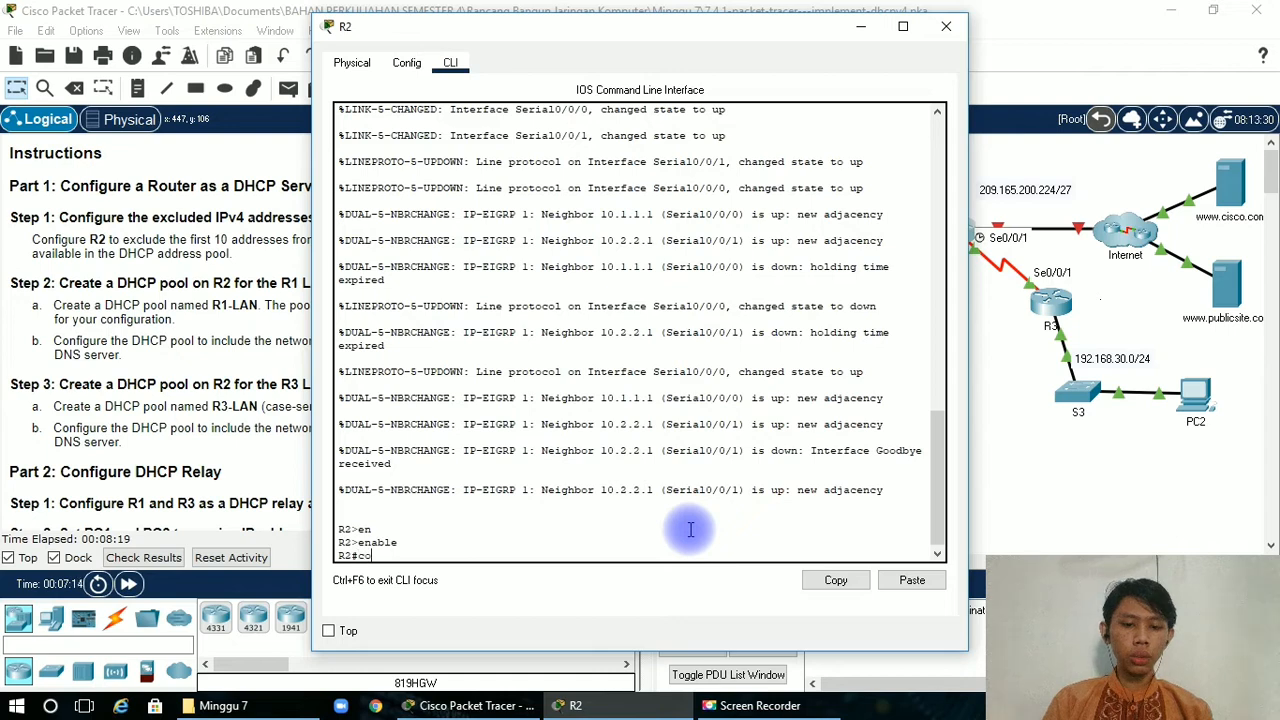
{"action": "type", "text": "conf t"}
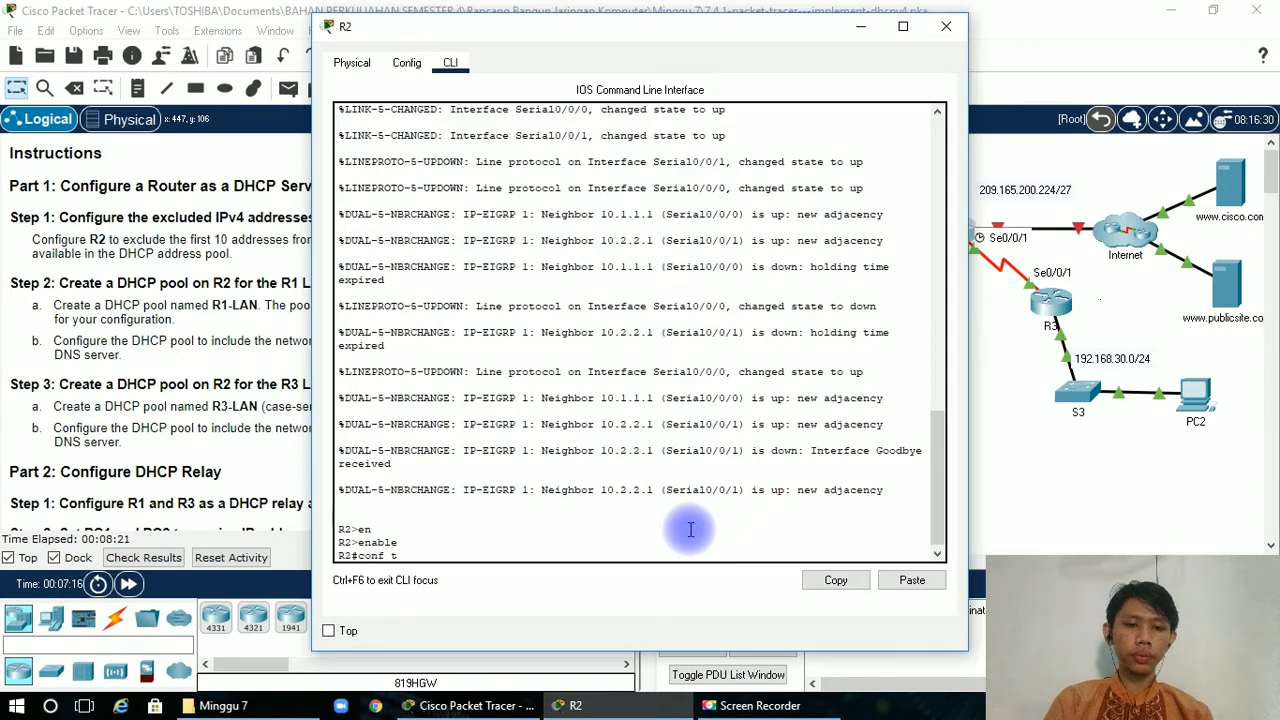
{"action": "key", "text": "Return"}
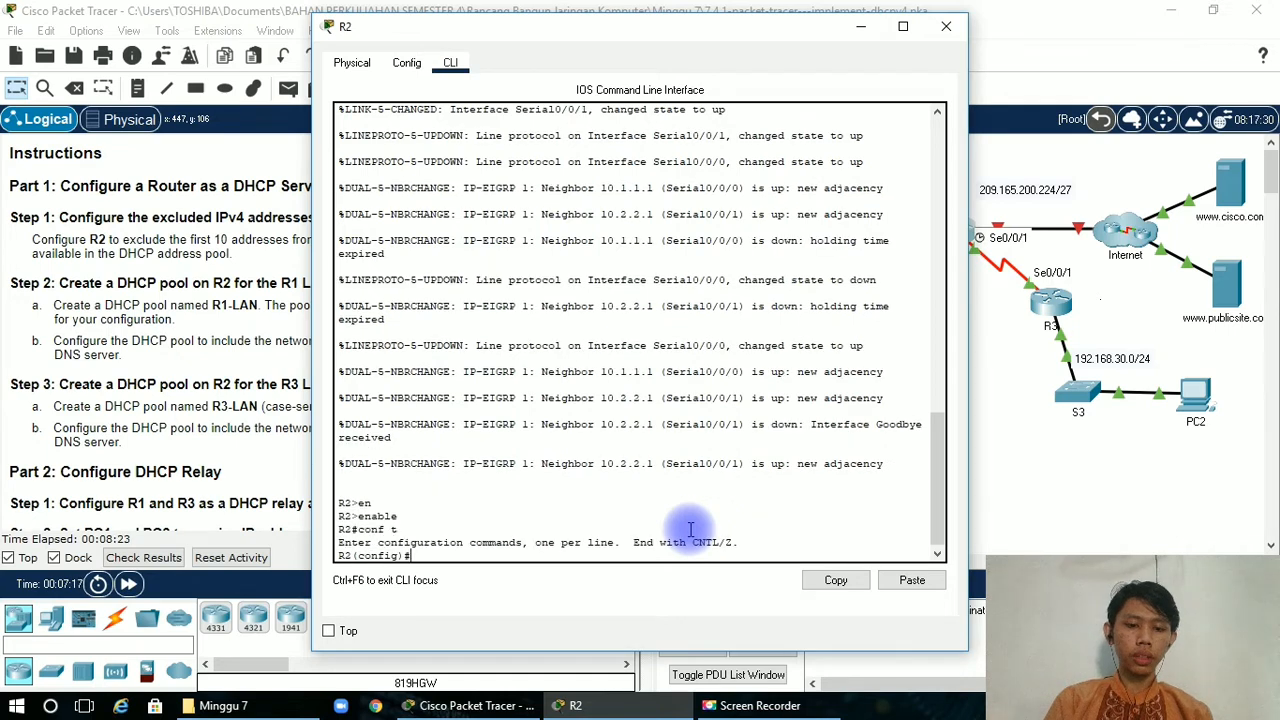
Exclude R1 LAN addresses 192.168.10.1 to 192.168.10.10 from DHCP on R2 with ip dhcp excluded-address, consulting the addressing table.
{"action": "type", "text": "i"}
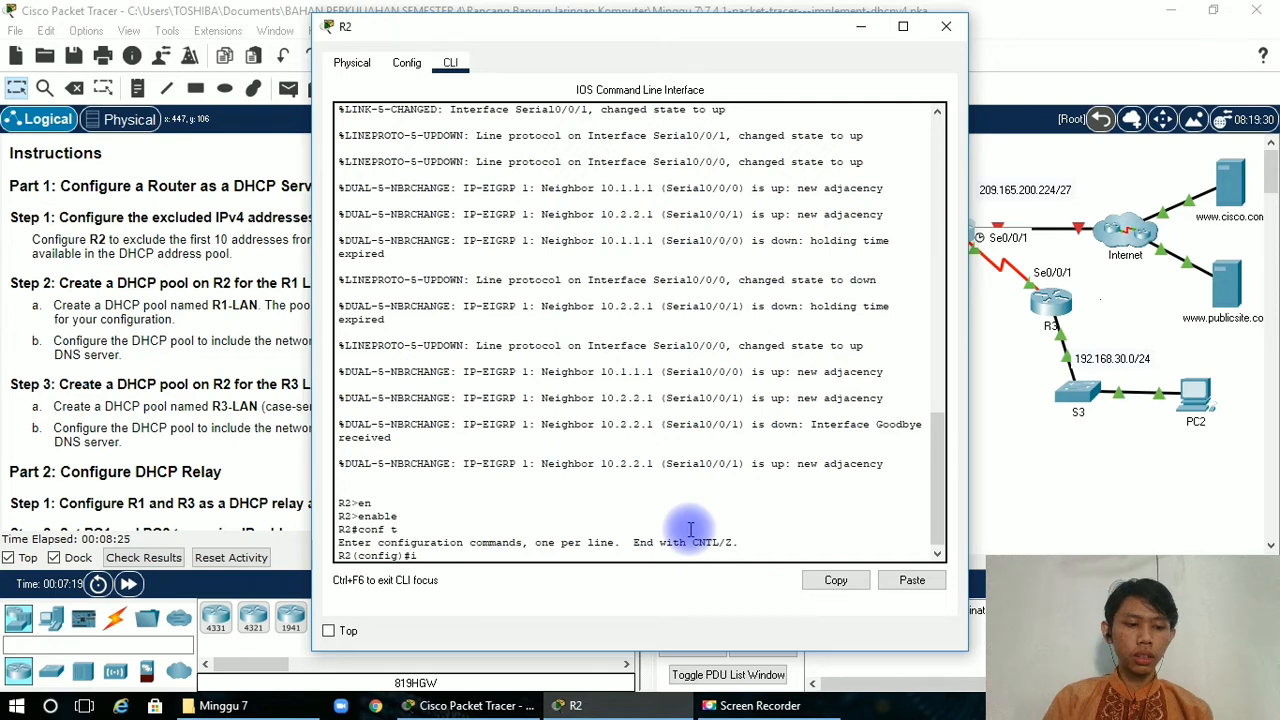
{"action": "type", "text": "p d"}
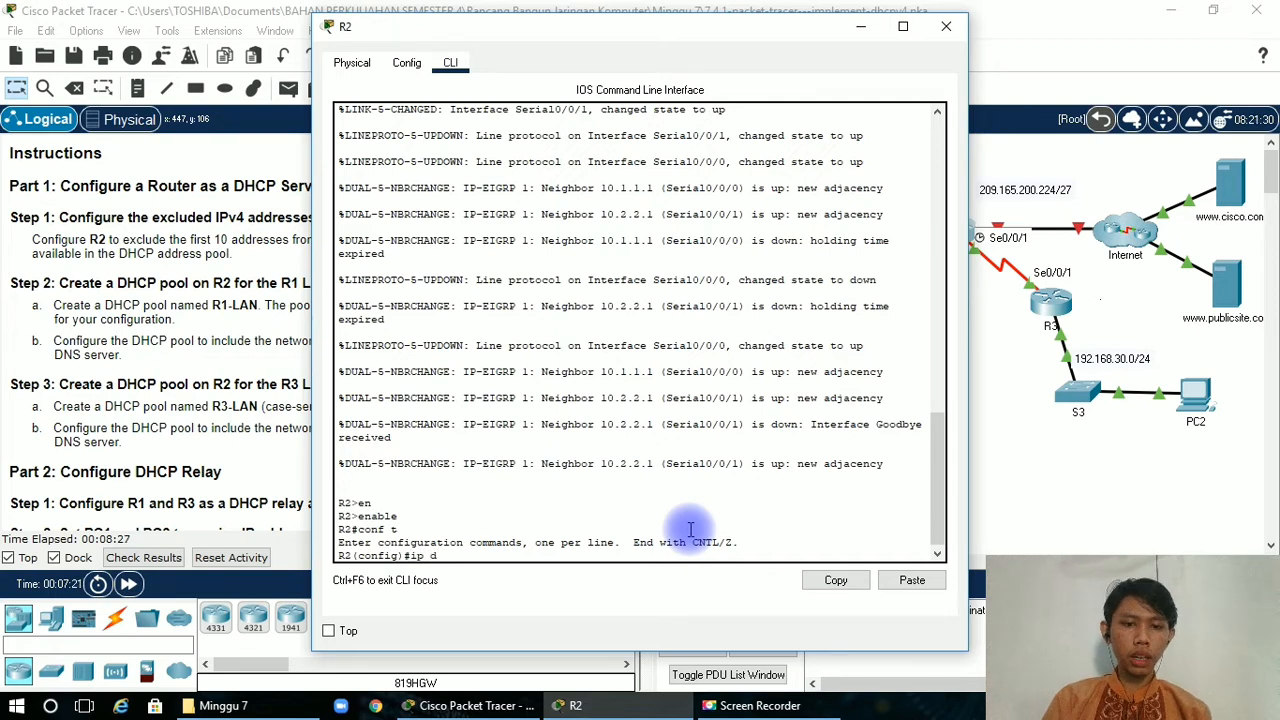
{"action": "type", "text": "hcp"}
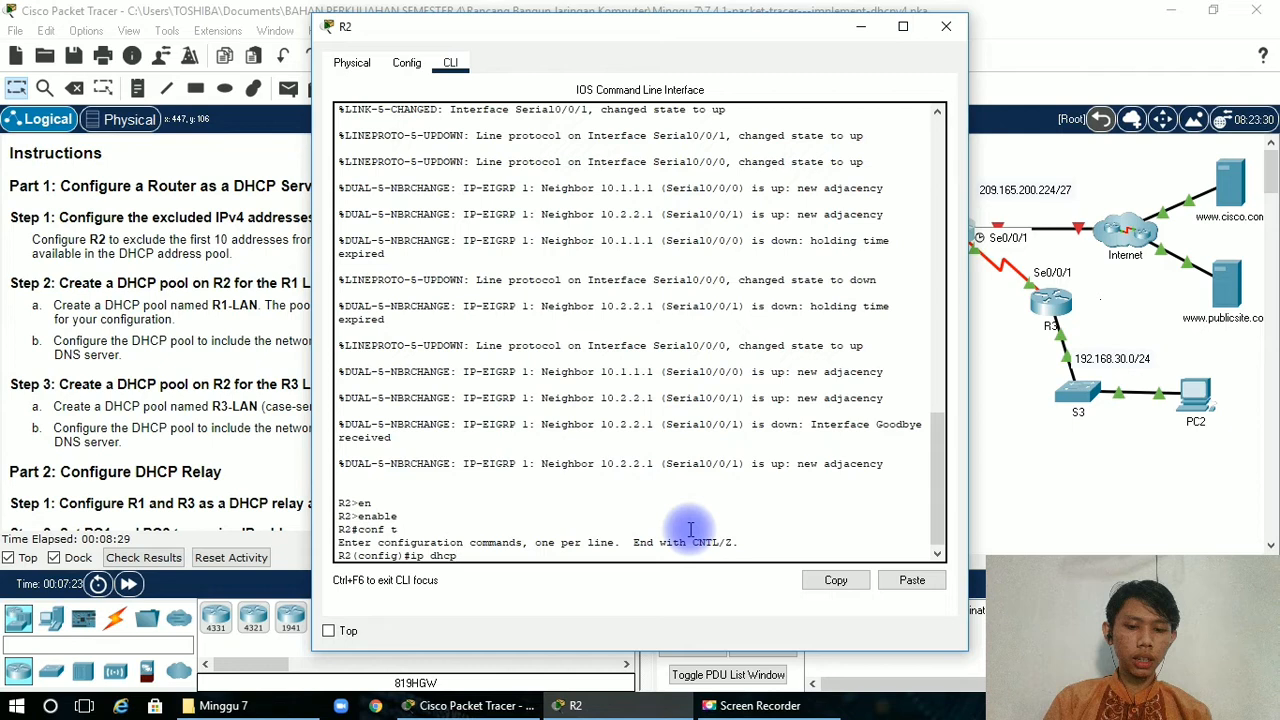
{"action": "type", "text": " e"}
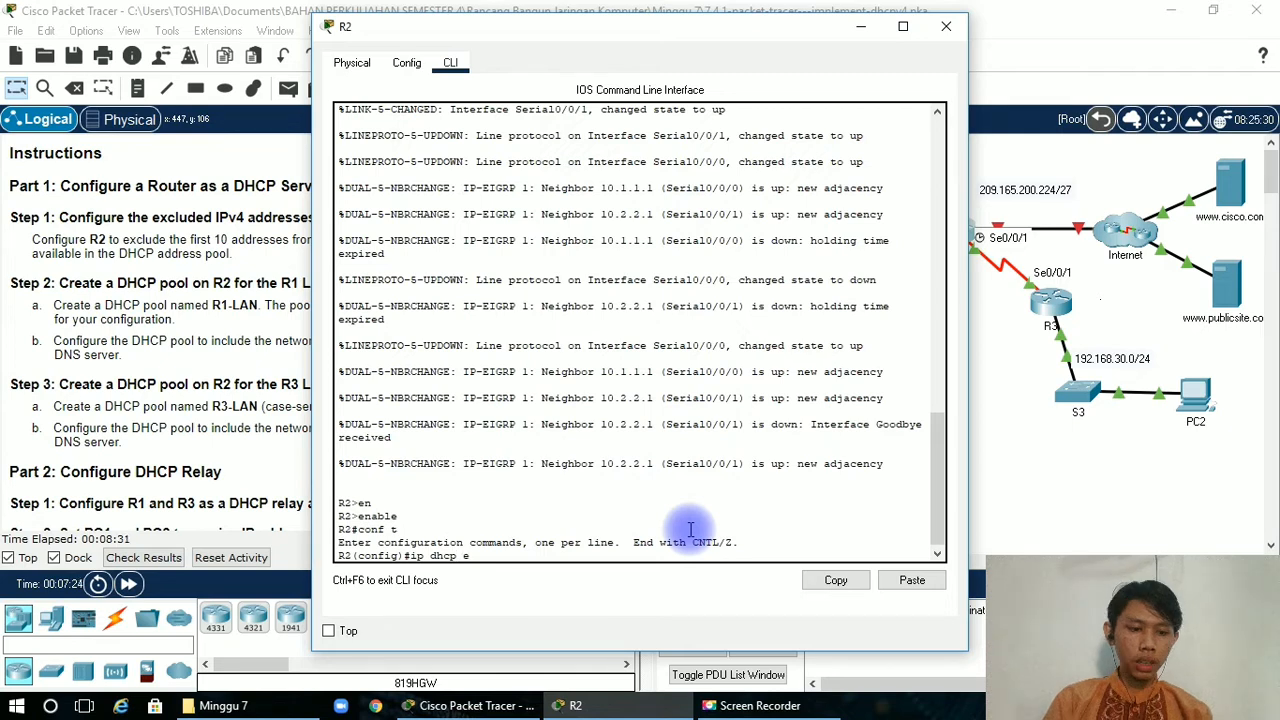
{"action": "type", "text": "xc"}
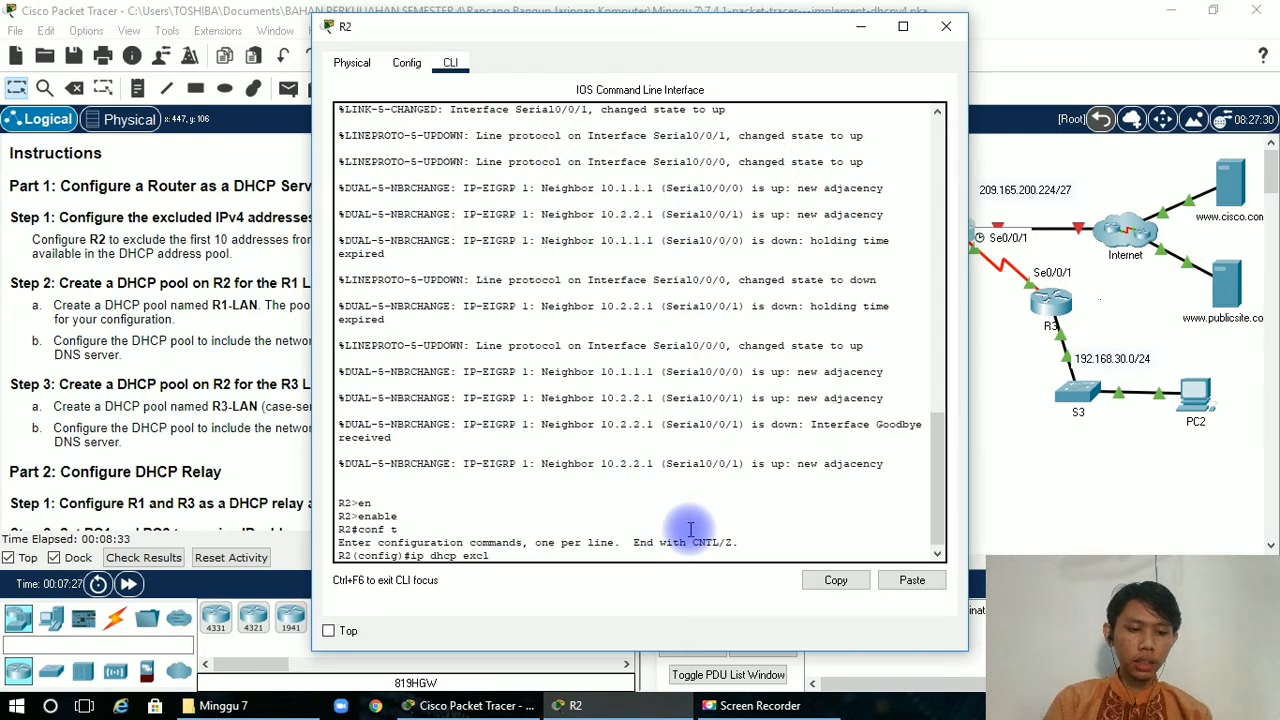
{"action": "type", "text": "l"}
{"action": "key", "text": "Tab"}
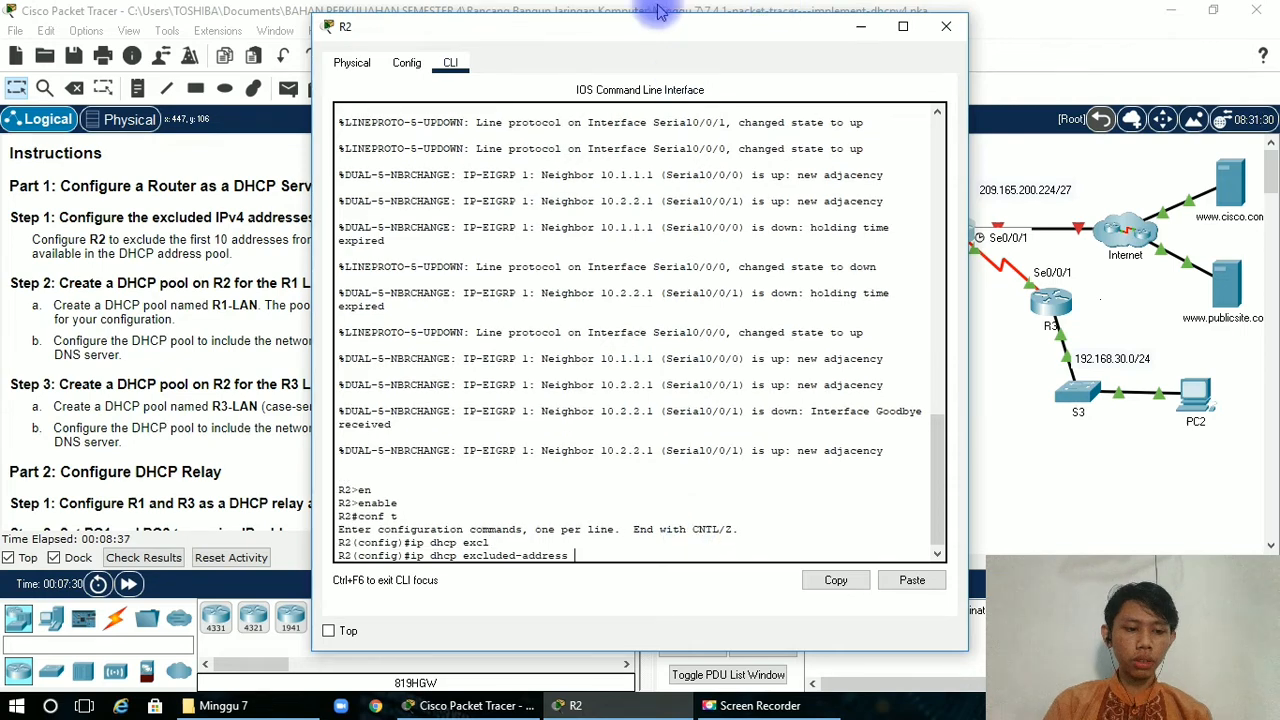
{"action": "left_click_drag", "start_coordinate": [634, 29], "coordinate": [933, 38]}
{"action": "double_click", "coordinate": [241, 214]}
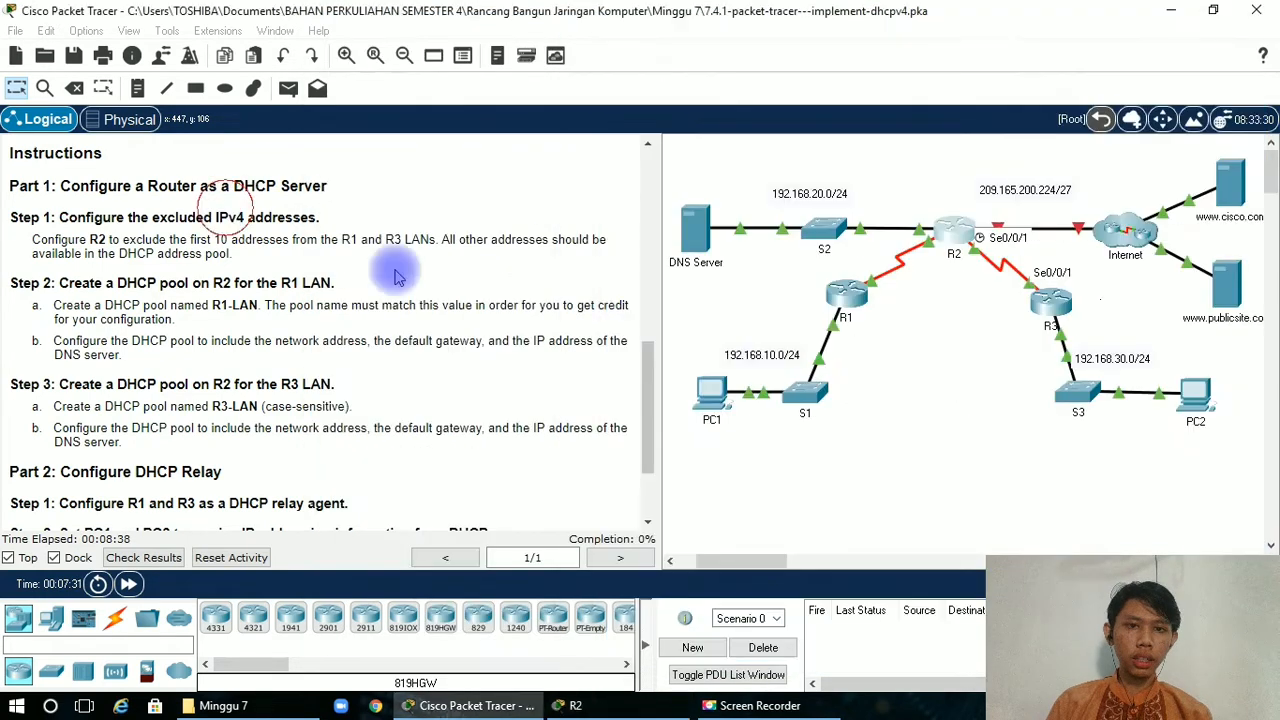
{"action": "left_click_drag", "start_coordinate": [647, 401], "coordinate": [680, 214]}
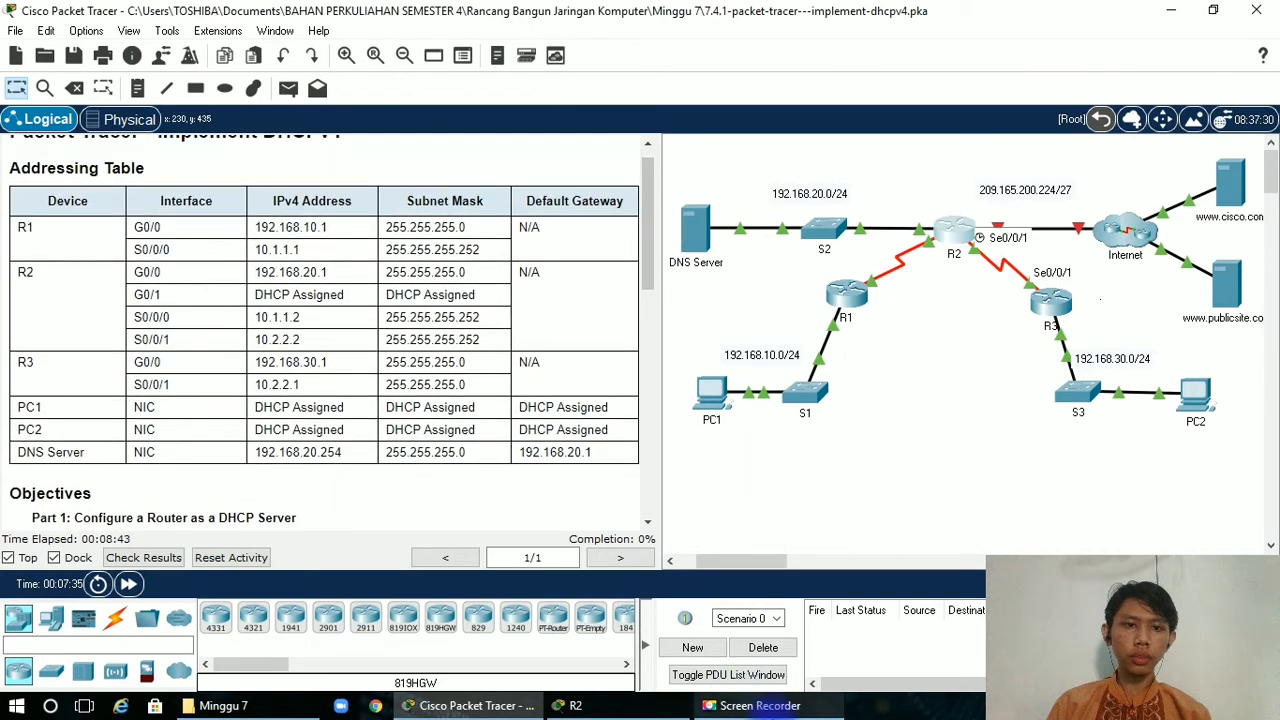
{"action": "left_click", "coordinate": [740, 703]}
{"action": "left_click", "coordinate": [572, 705]}
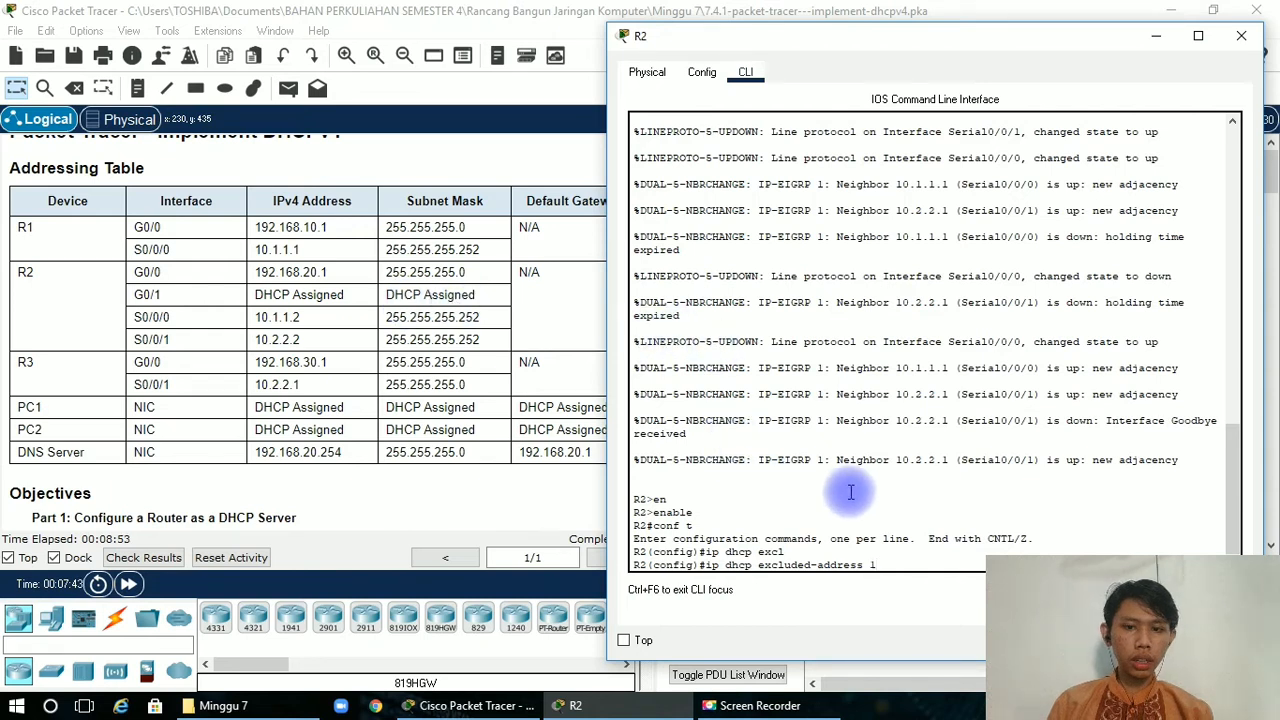
{"action": "type", "text": "92"}
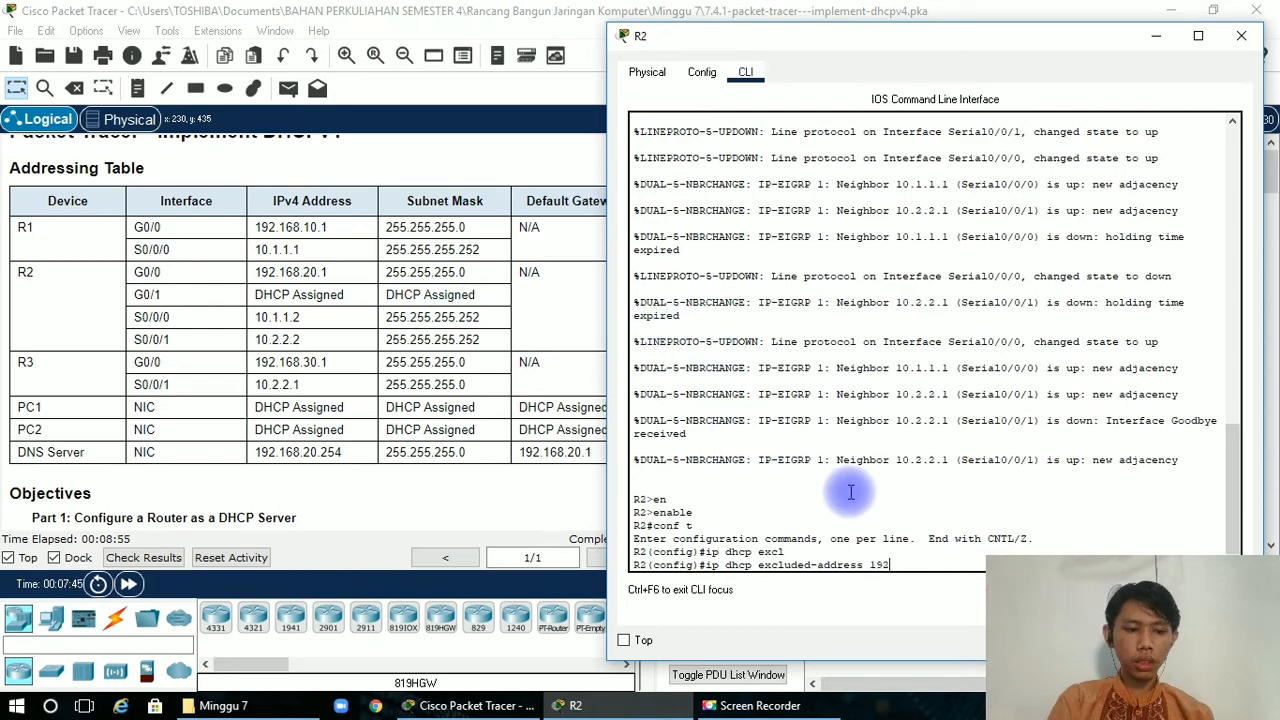
{"action": "type", "text": ".16"}
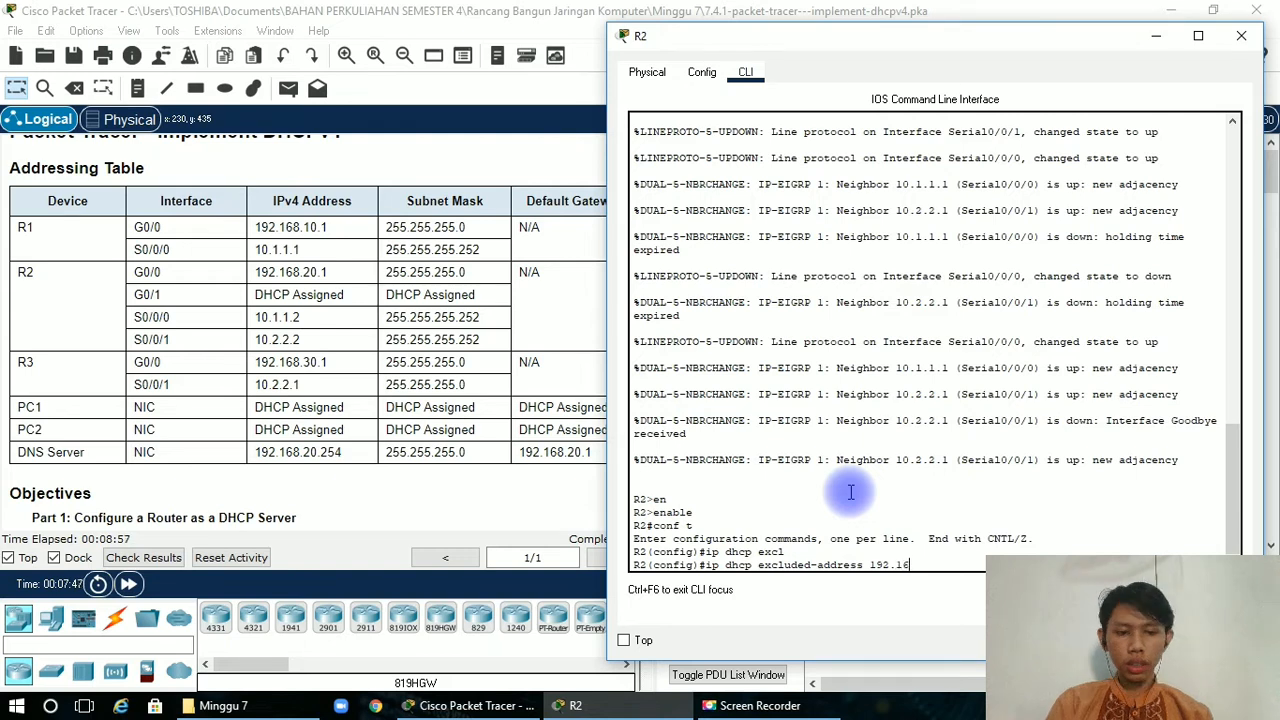
{"action": "type", "text": "8.1"}
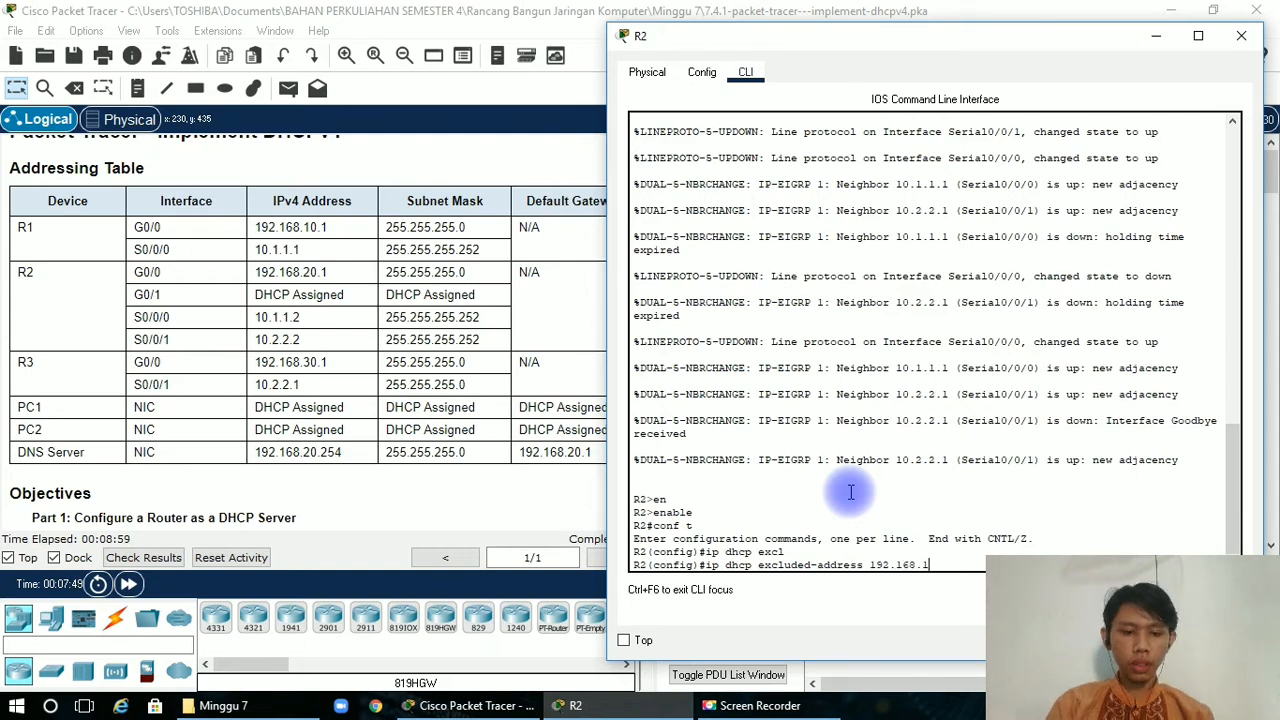
{"action": "type", "text": "0.1"}
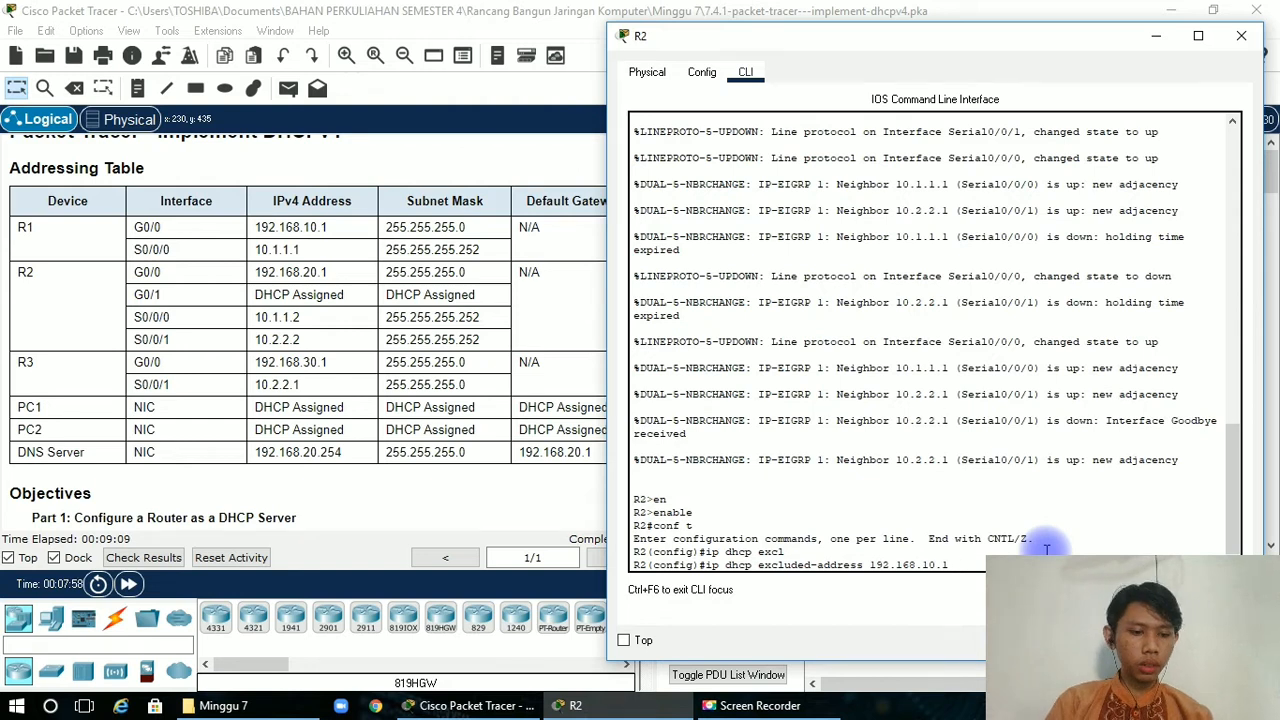
{"action": "type", "text": "11"}
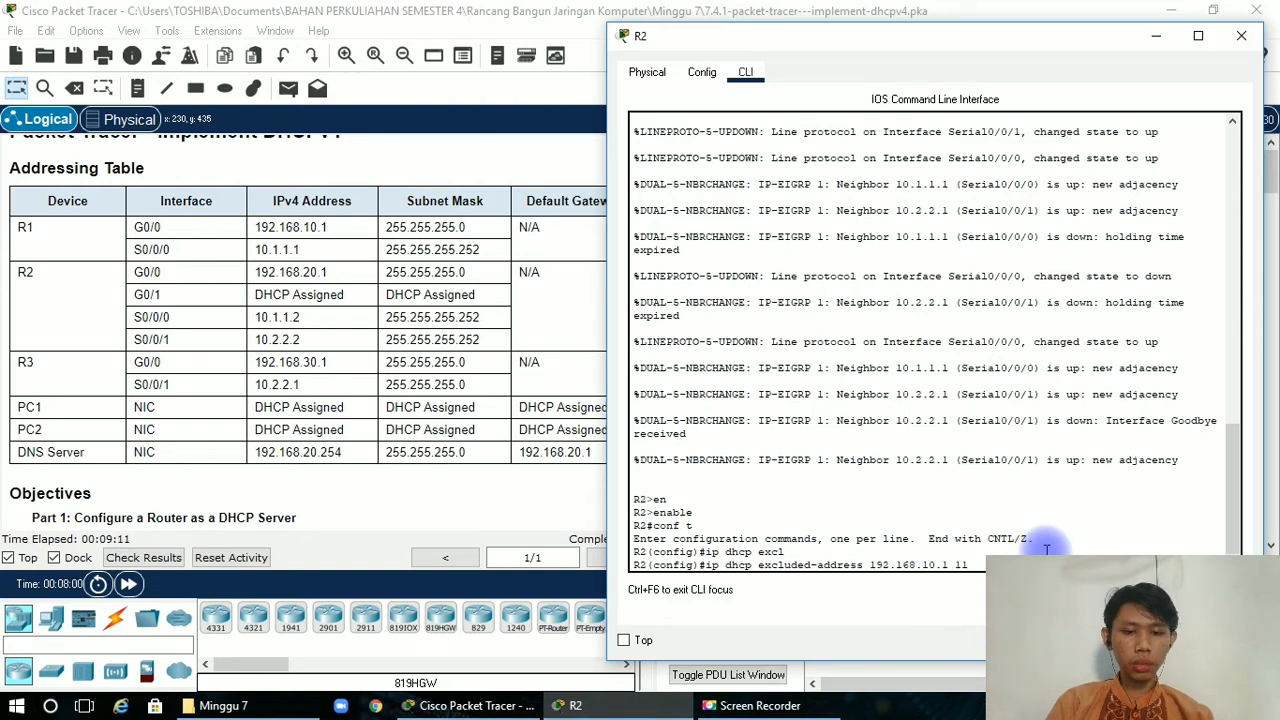
{"action": "type", "text": "92"}
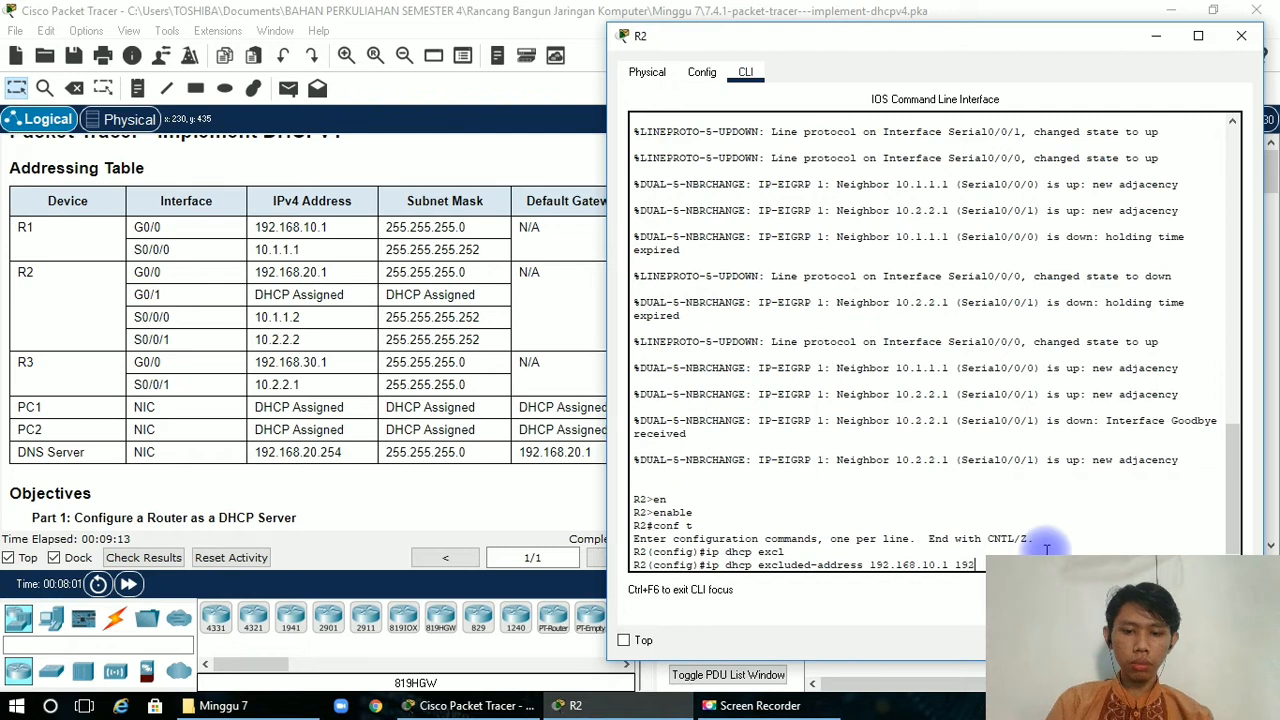
{"action": "type", "text": ".1"}
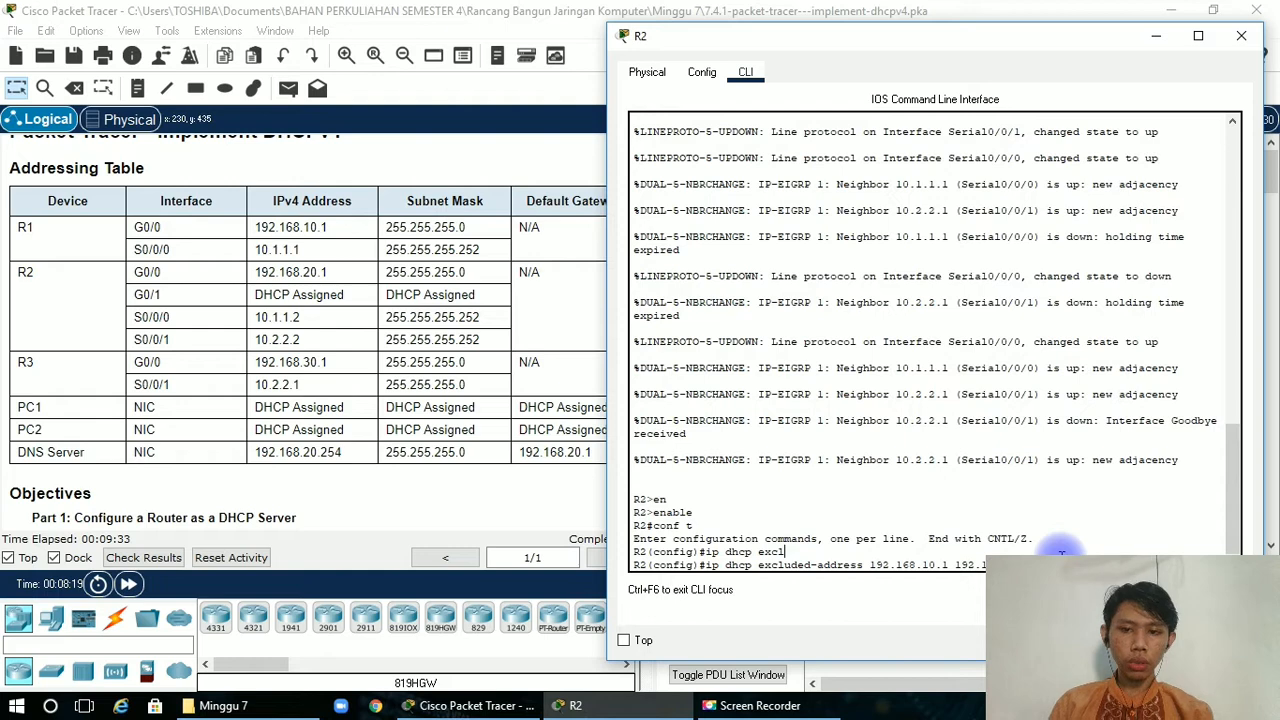
{"action": "key", "text": "Return"}
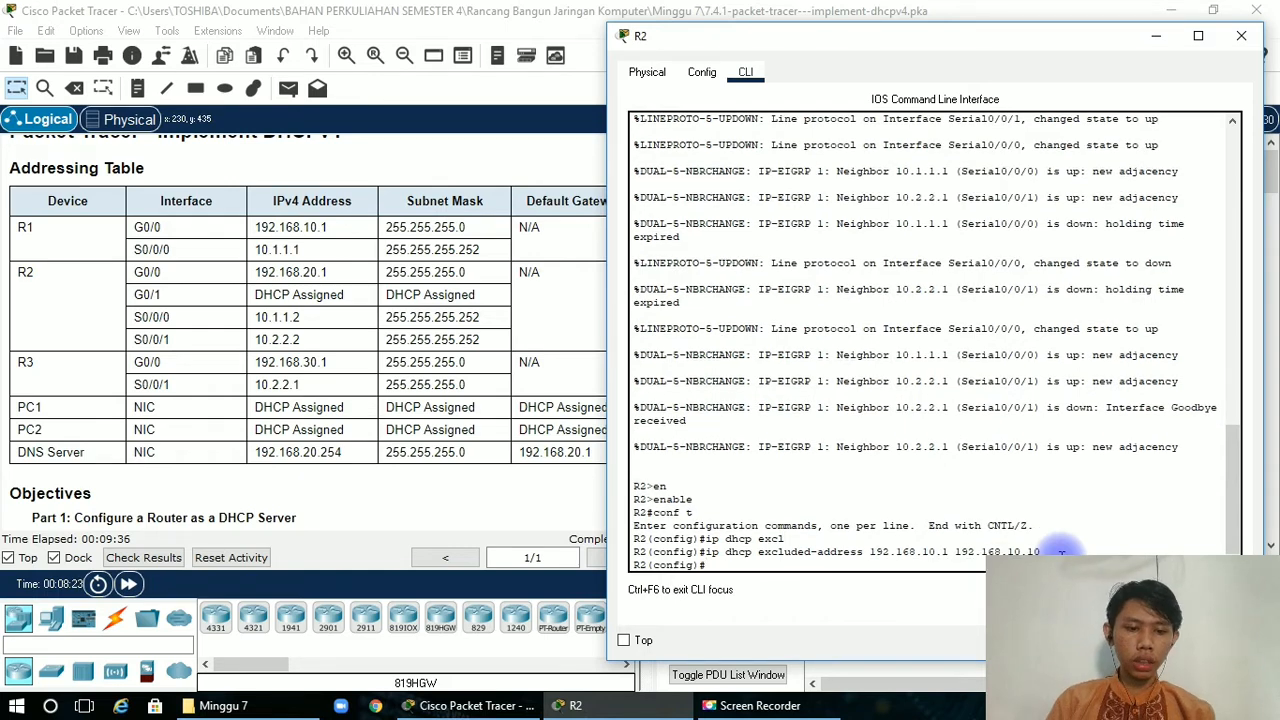
Exclude the R3 LAN addresses 192.168.30.1 to 192.168.30.10 from DHCP on R2 by adapting the previous command.
{"action": "key", "text": "Up"}
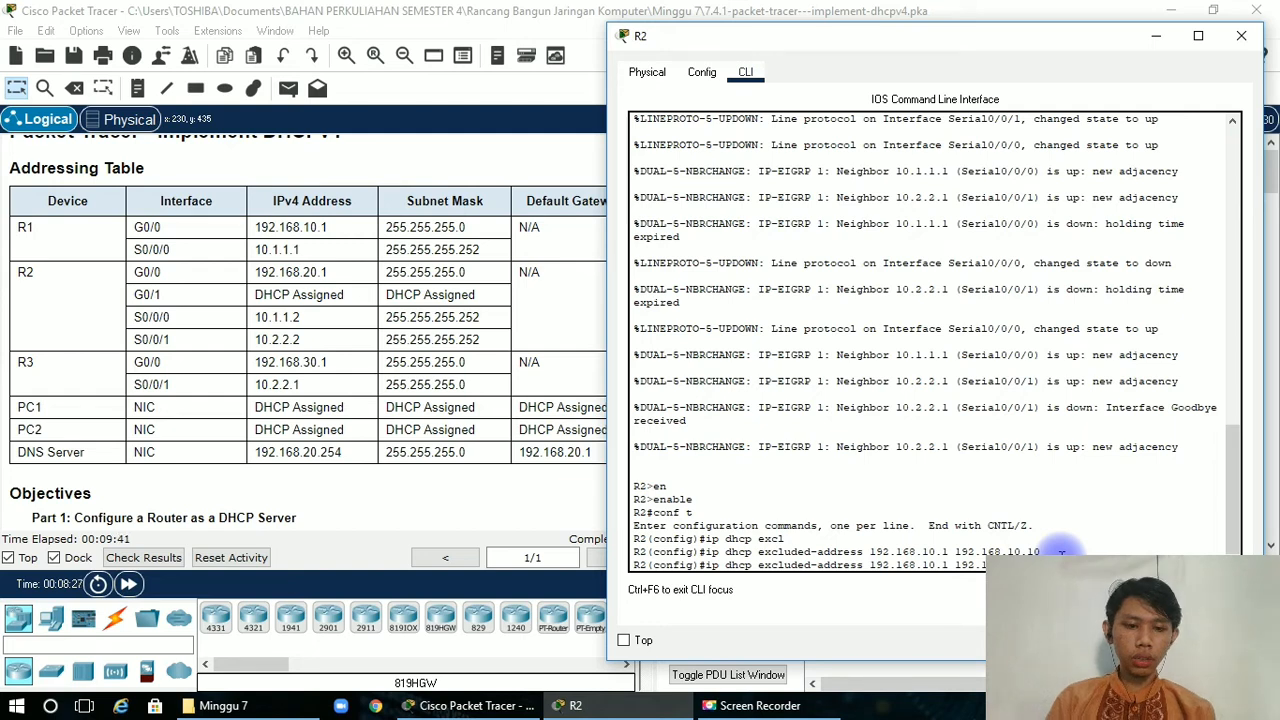
{"action": "key", "text": "BackSpace"}
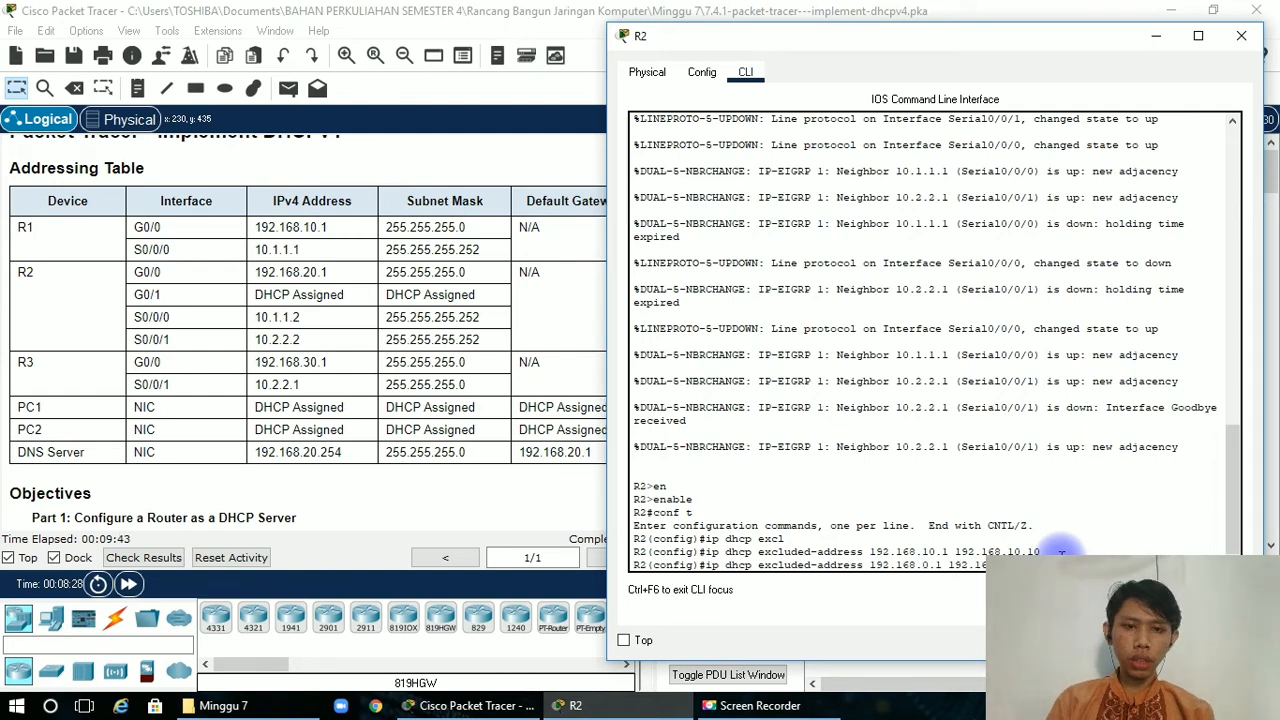
{"action": "type", "text": "3"}
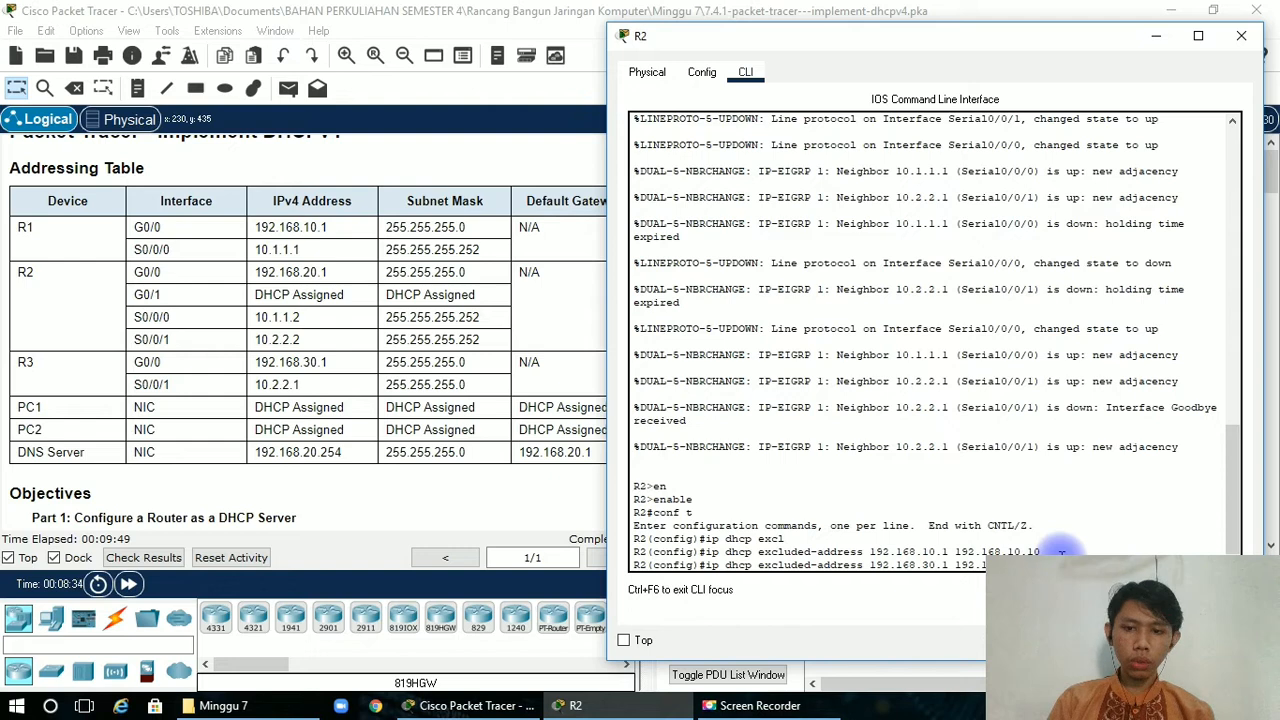
{"action": "key", "text": "Return"}
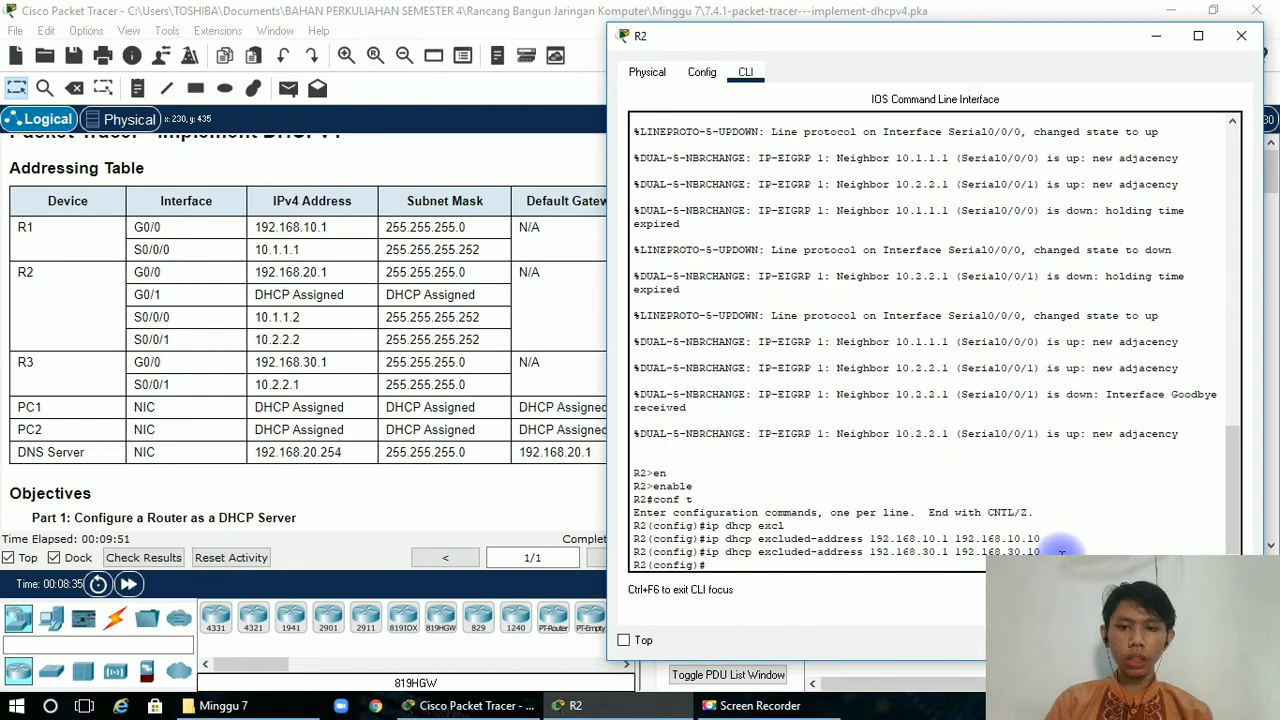
Review the Step 2 instructions and create a DHCP pool named R1-LAN on R2 with ip dhcp pool.
{"action": "left_click", "coordinate": [361, 397]}
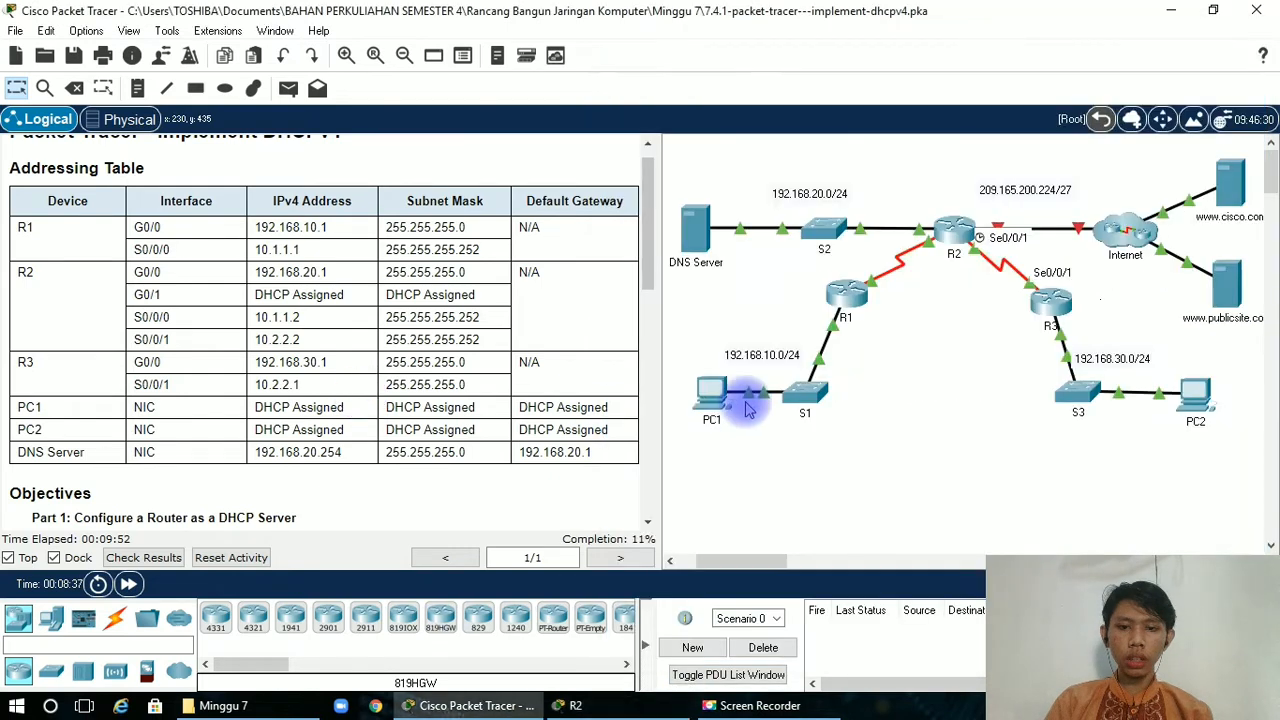
{"action": "scroll", "coordinate": [645, 347], "scroll_direction": "down", "scroll_amount": 1}
{"action": "scroll", "coordinate": [645, 347], "scroll_direction": "down", "scroll_amount": 10}
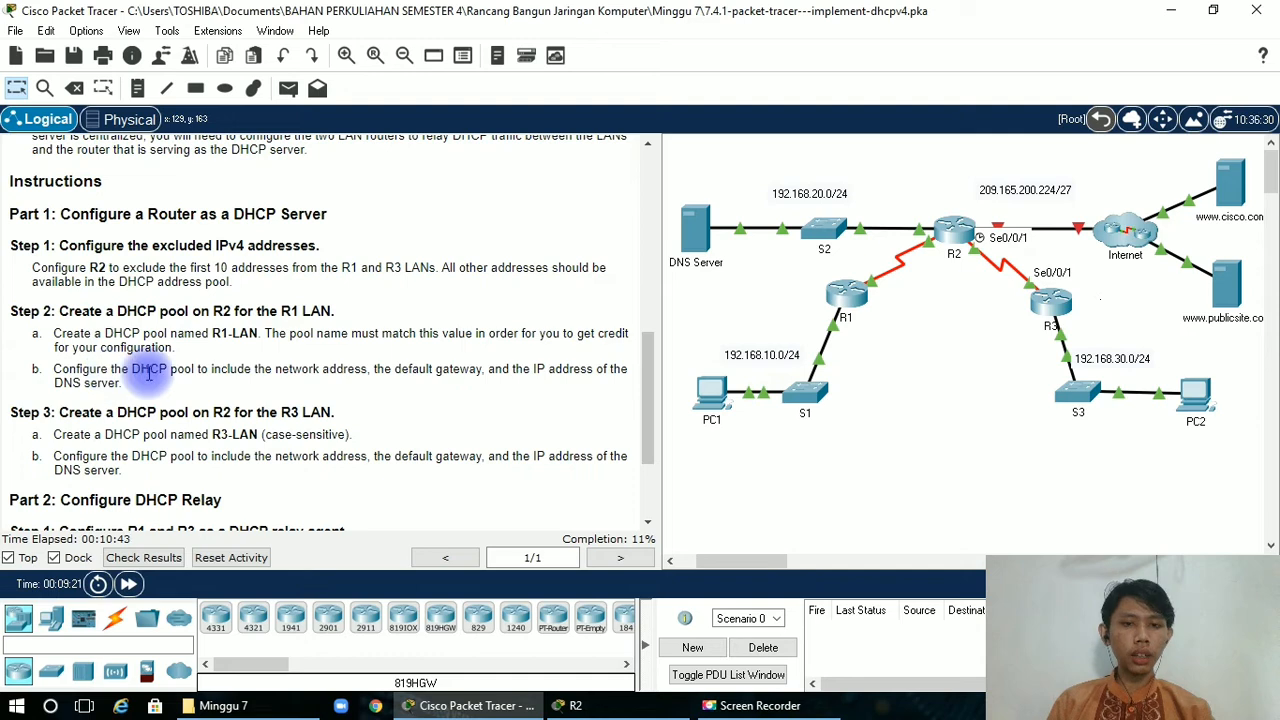
{"action": "left_click", "coordinate": [972, 236]}
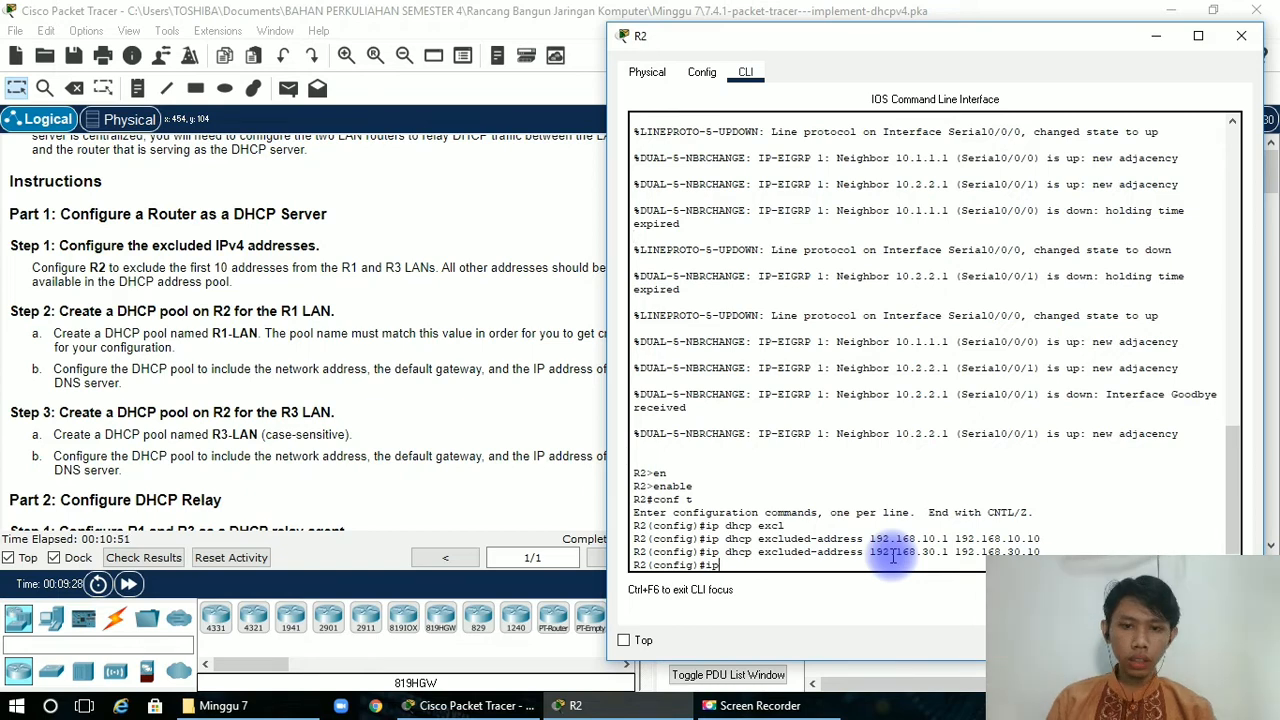
{"action": "type", "text": "dg"}
{"action": "type", "text": "hc"}
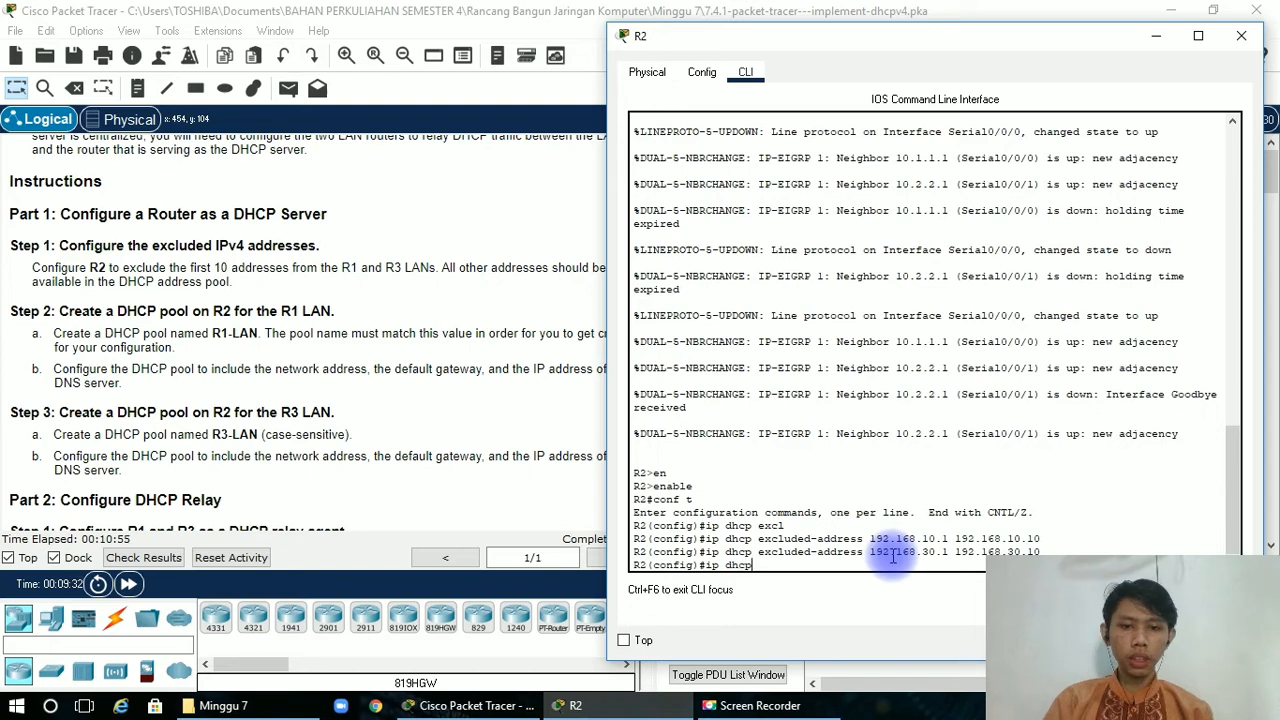
{"action": "type", "text": " pool R"}
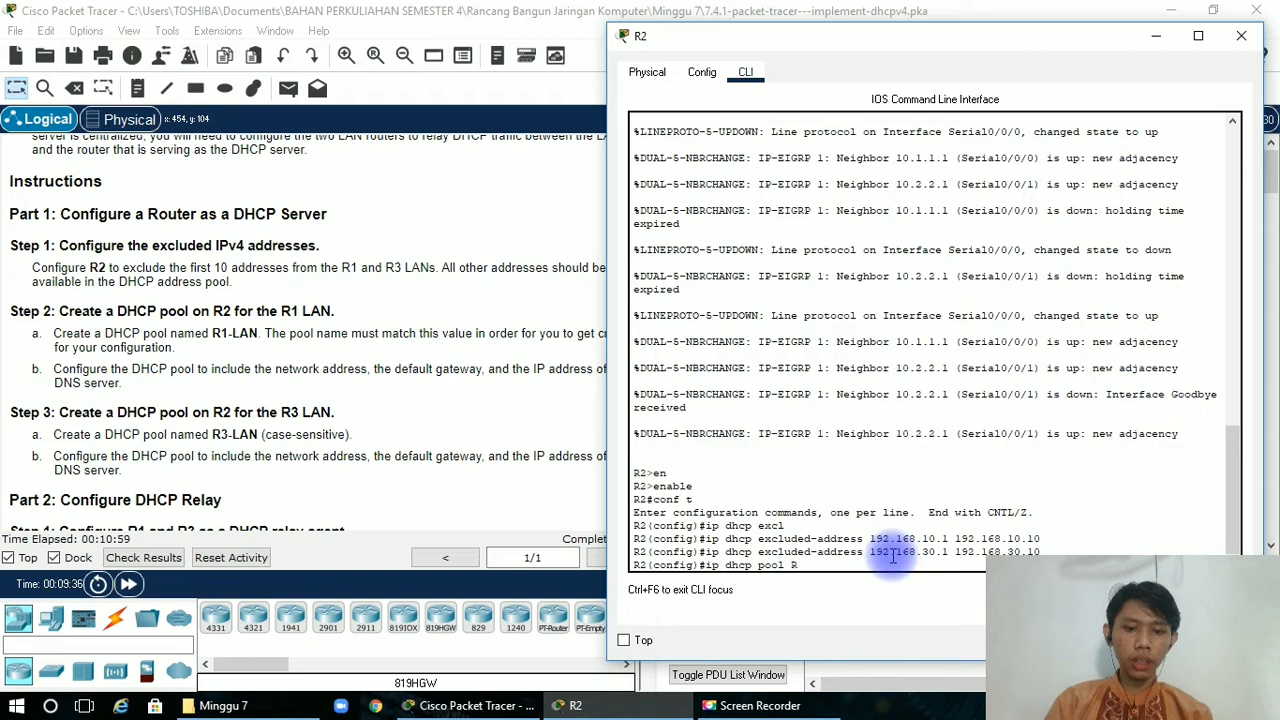
{"action": "type", "text": "1-"}
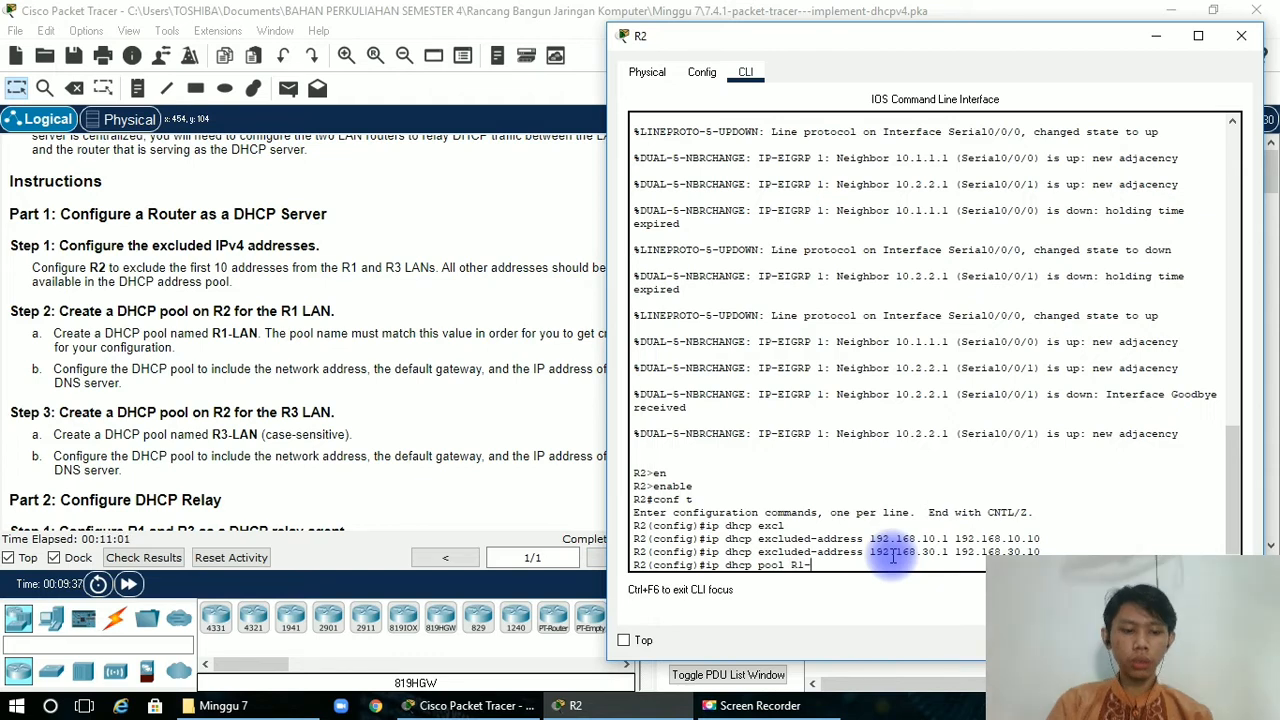
{"action": "type", "text": "LA"}
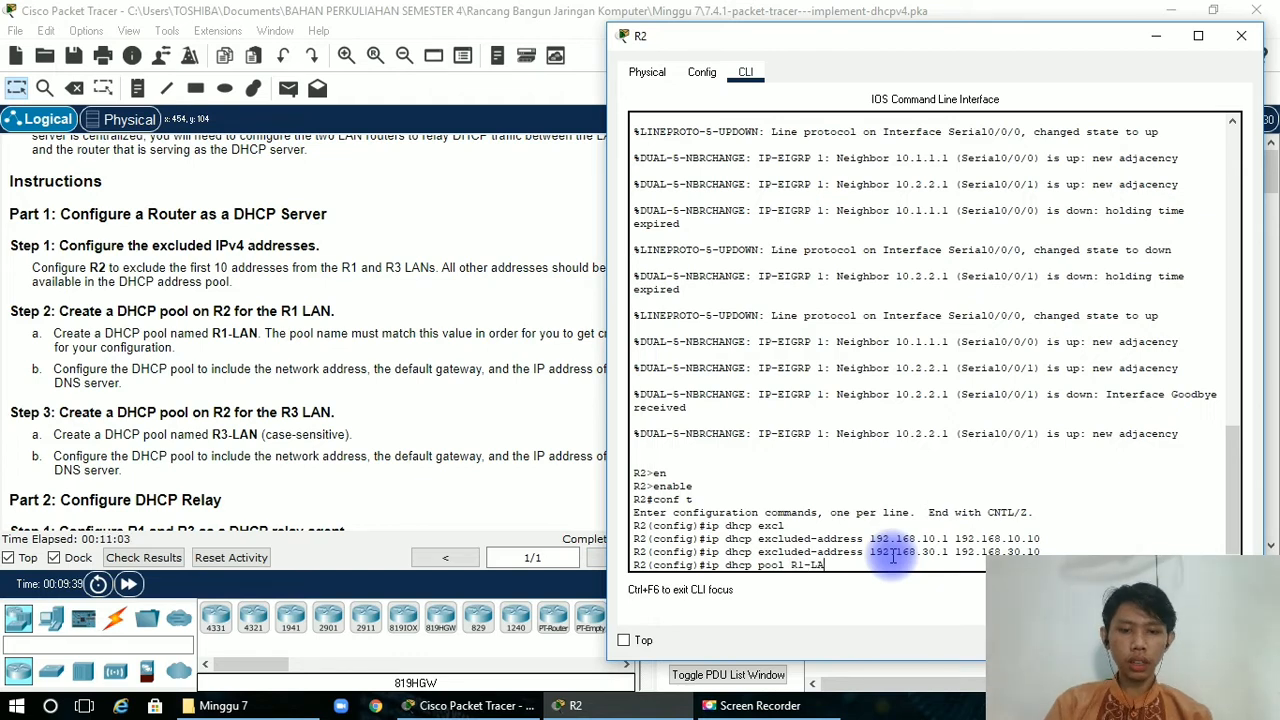
{"action": "type", "text": "N"}
{"action": "key", "text": "Return"}
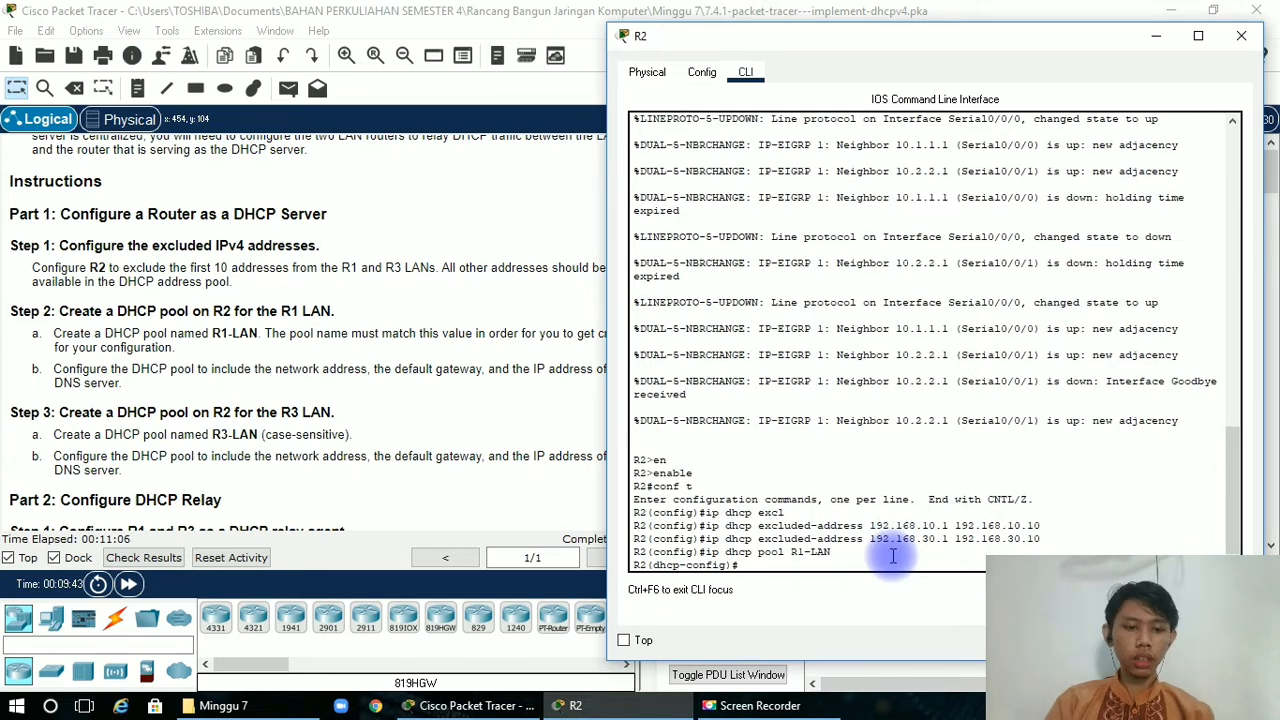
Assign network 192.168.10.0 with mask 255.255.255.0 to the R1-LAN pool, consulting the addressing table.
{"action": "type", "text": "net"}
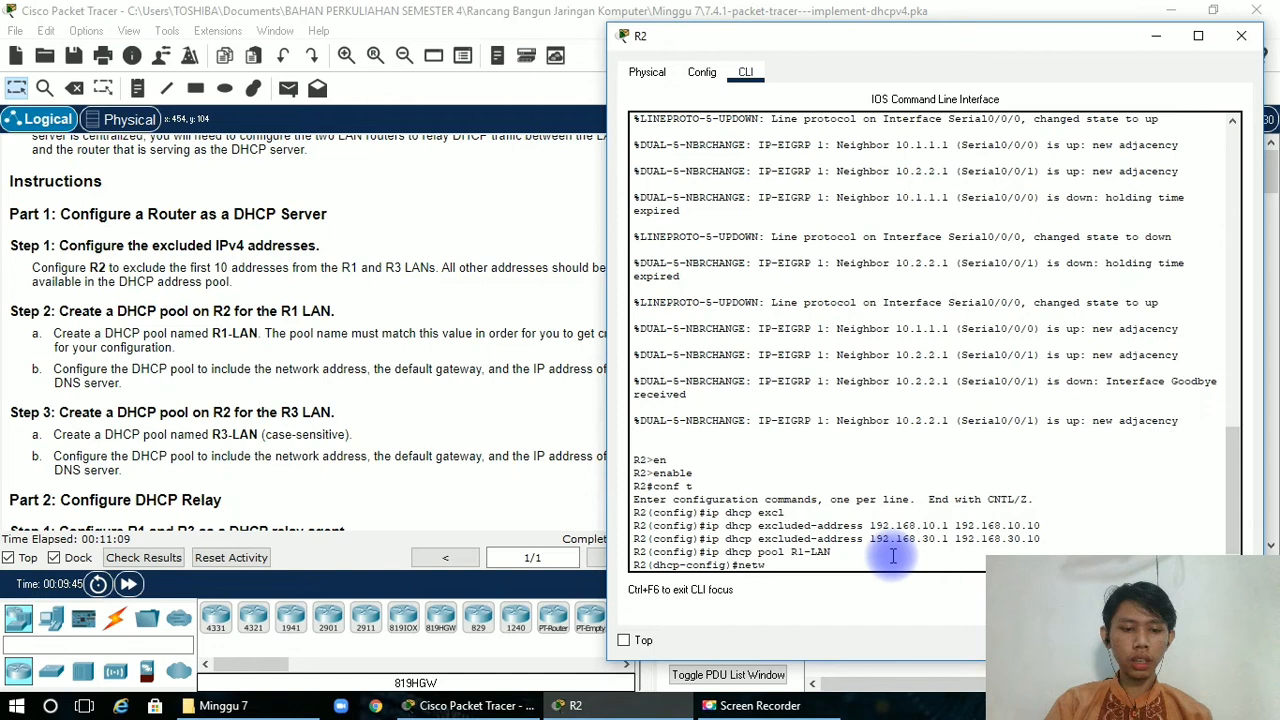
{"action": "type", "text": "w"}
{"action": "key", "text": "Tab"}
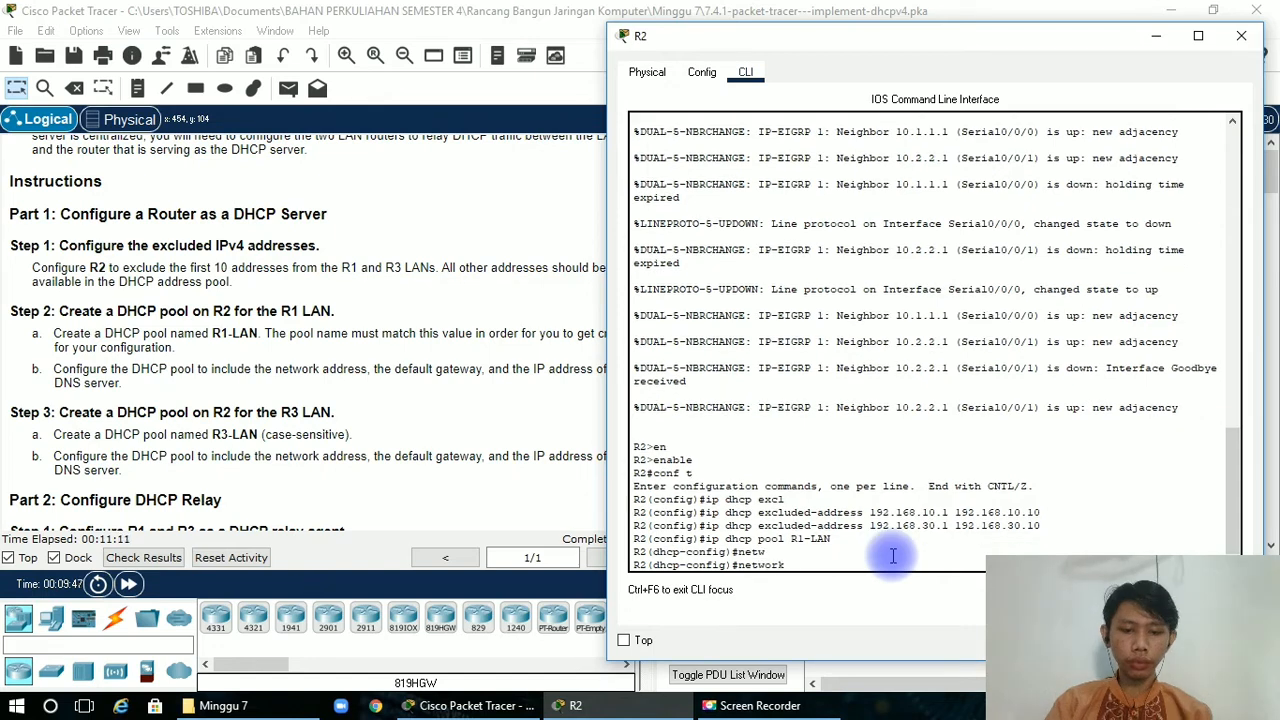
{"action": "type", "text": "19"}
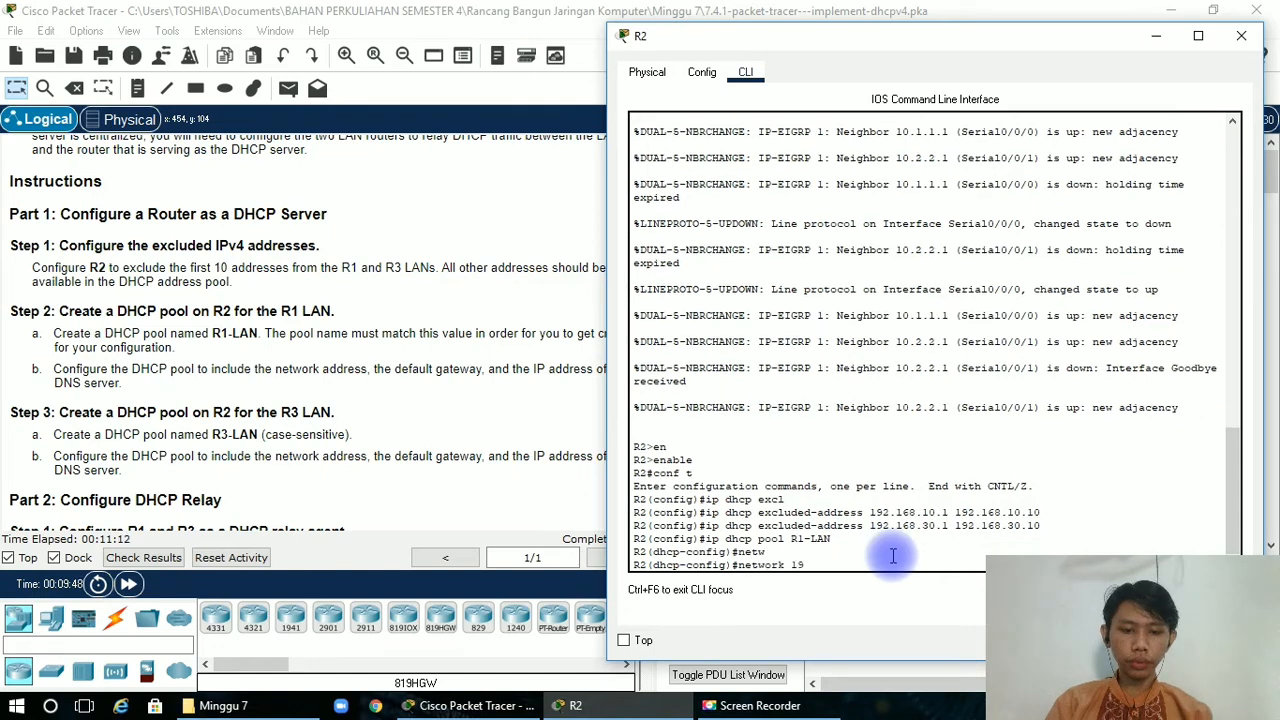
{"action": "left_click", "coordinate": [430, 365]}
{"action": "left_click_drag", "start_coordinate": [651, 429], "coordinate": [679, 246]}
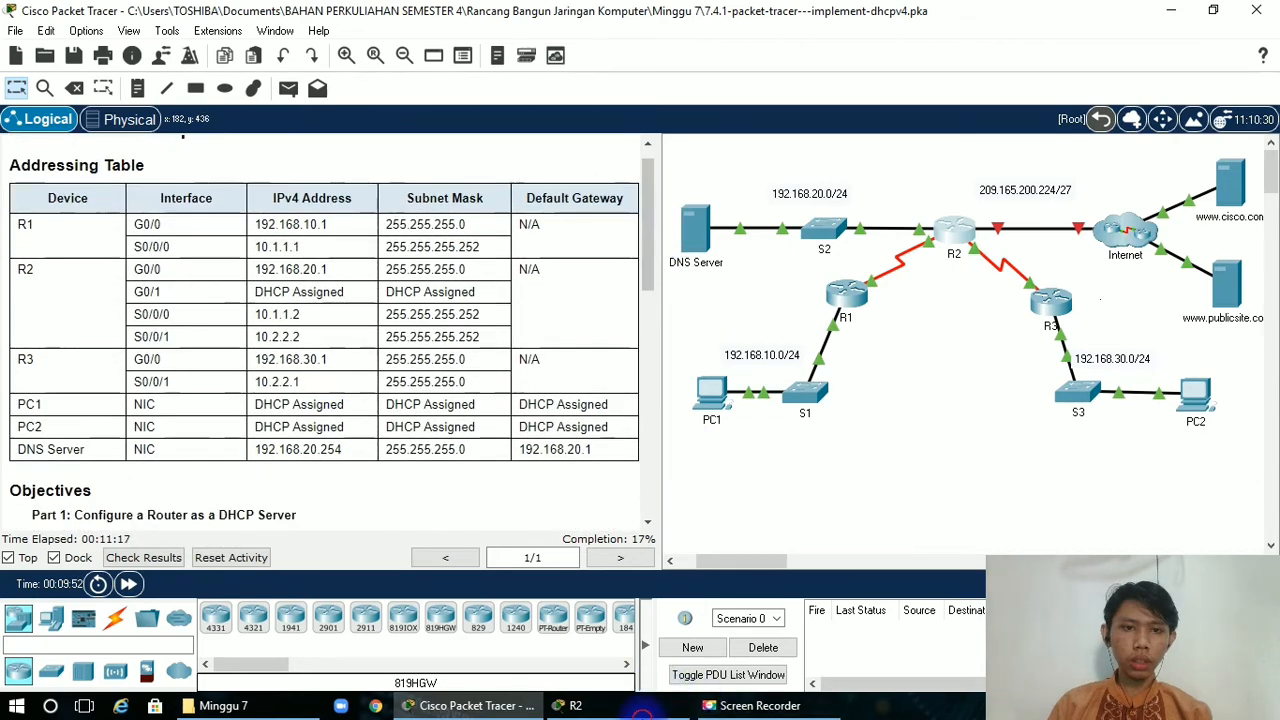
{"action": "left_click", "coordinate": [638, 708]}
{"action": "type", "text": "2(dhcp-config)#network 192"}
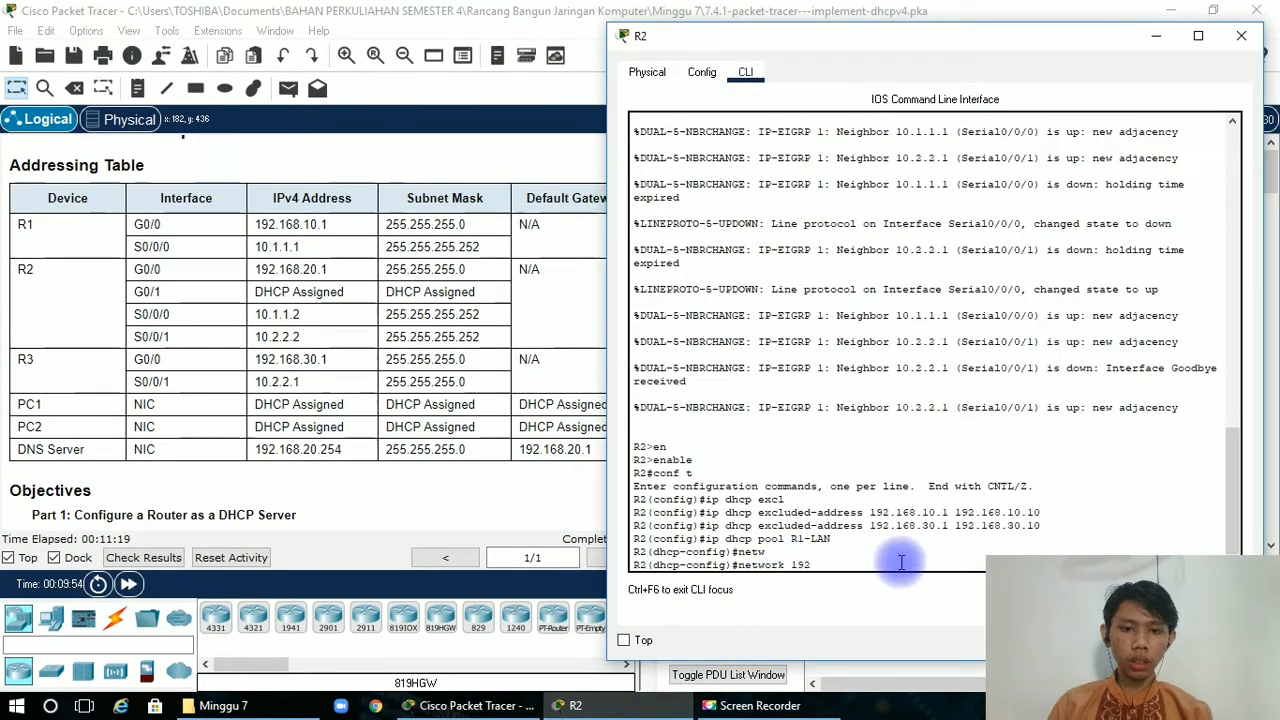
{"action": "type", "text": "."}
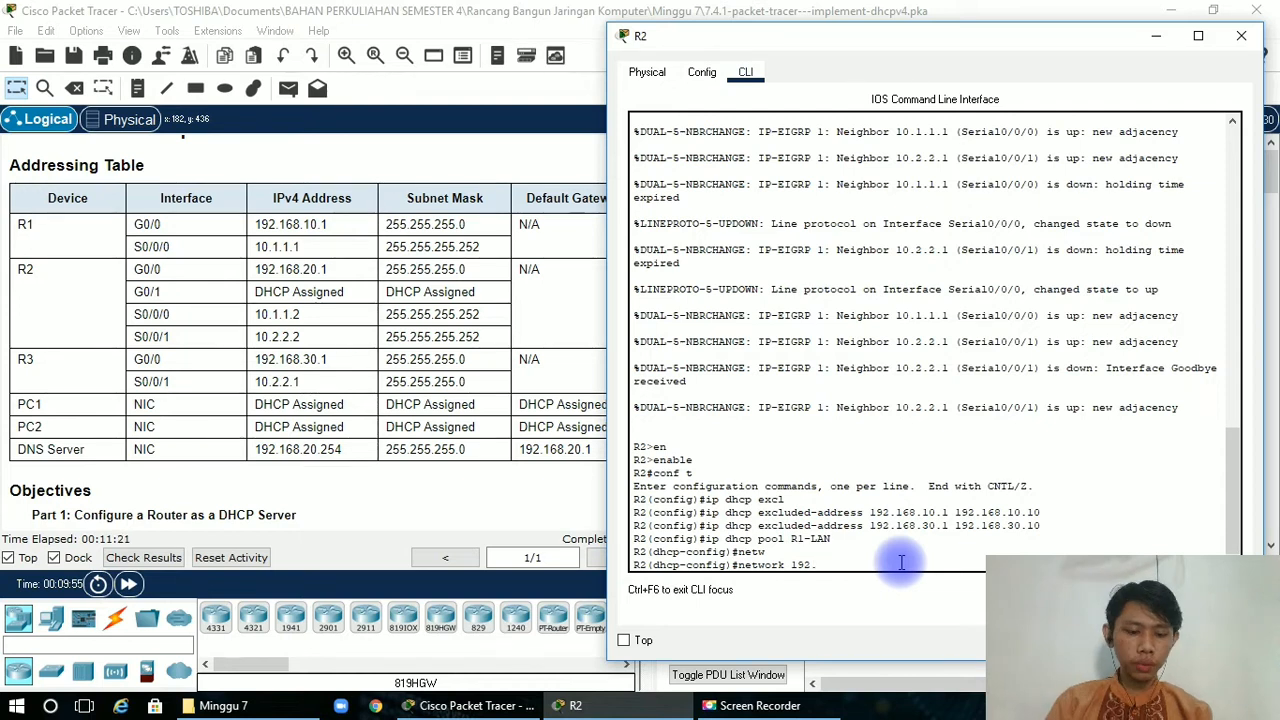
{"action": "type", "text": "168"}
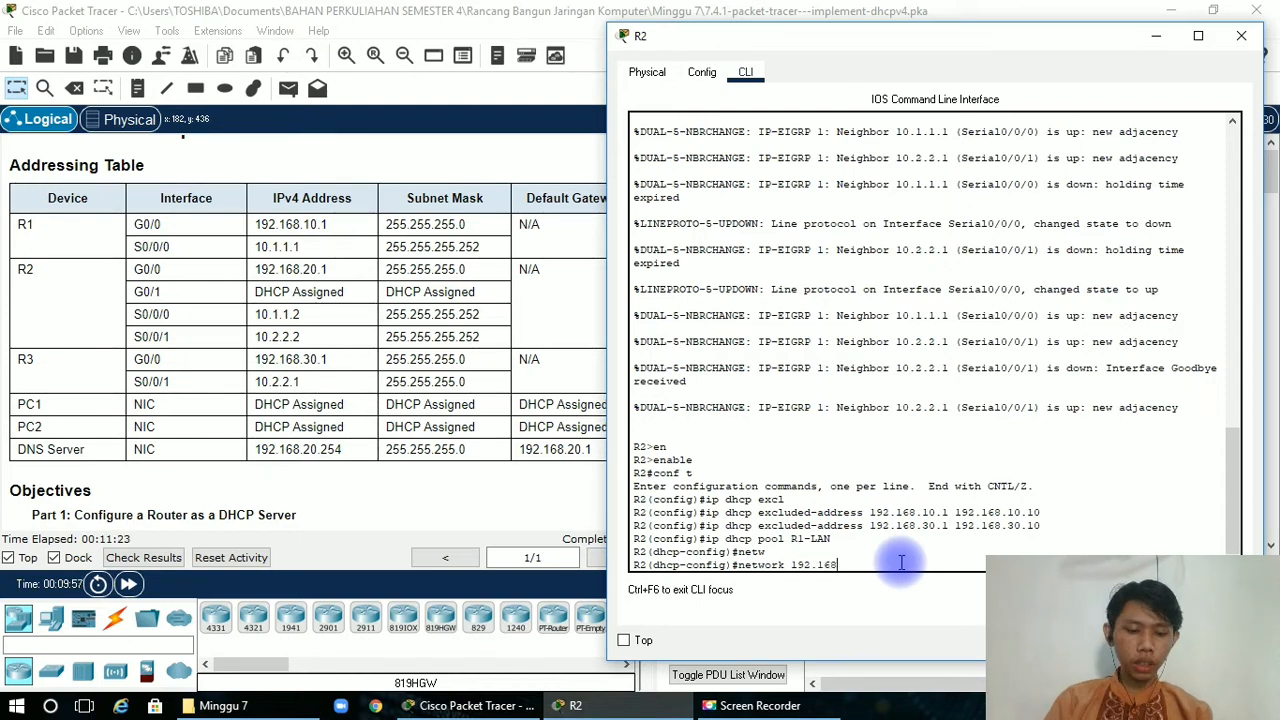
{"action": "type", "text": ".10"}
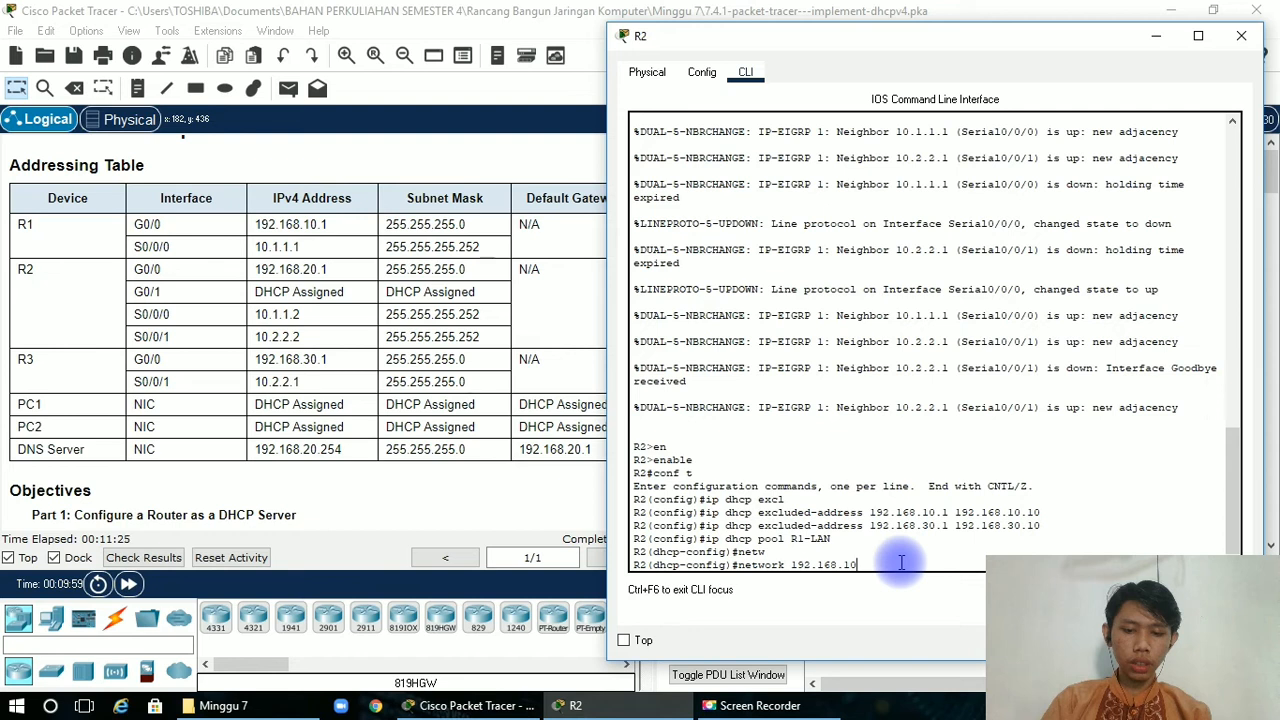
{"action": "type", "text": ".0 2"}
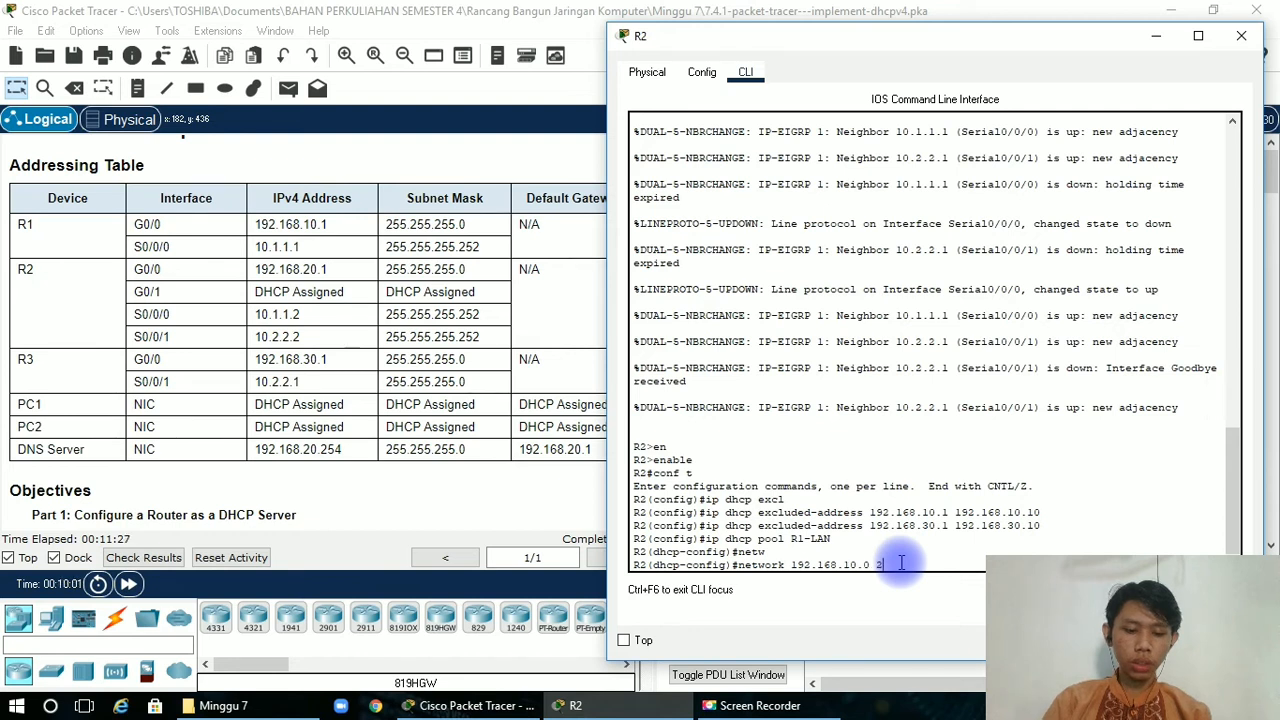
{"action": "type", "text": "55.255"}
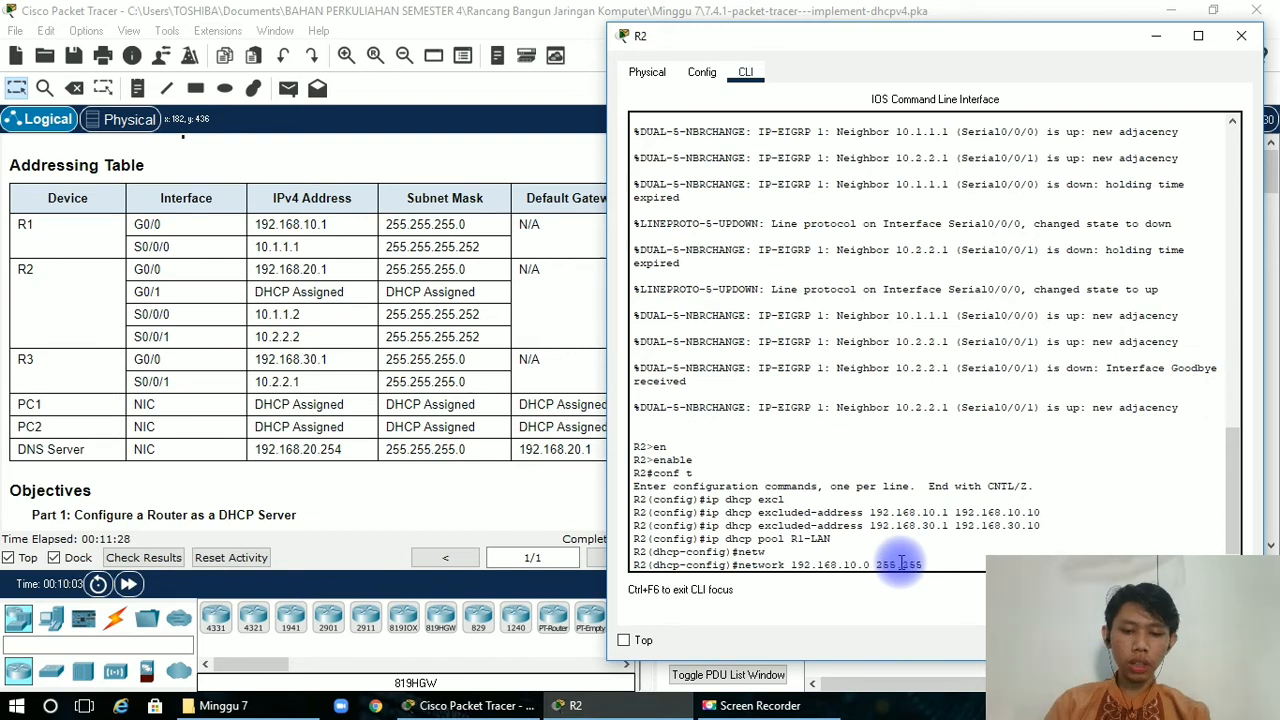
{"action": "type", "text": ".255.0"}
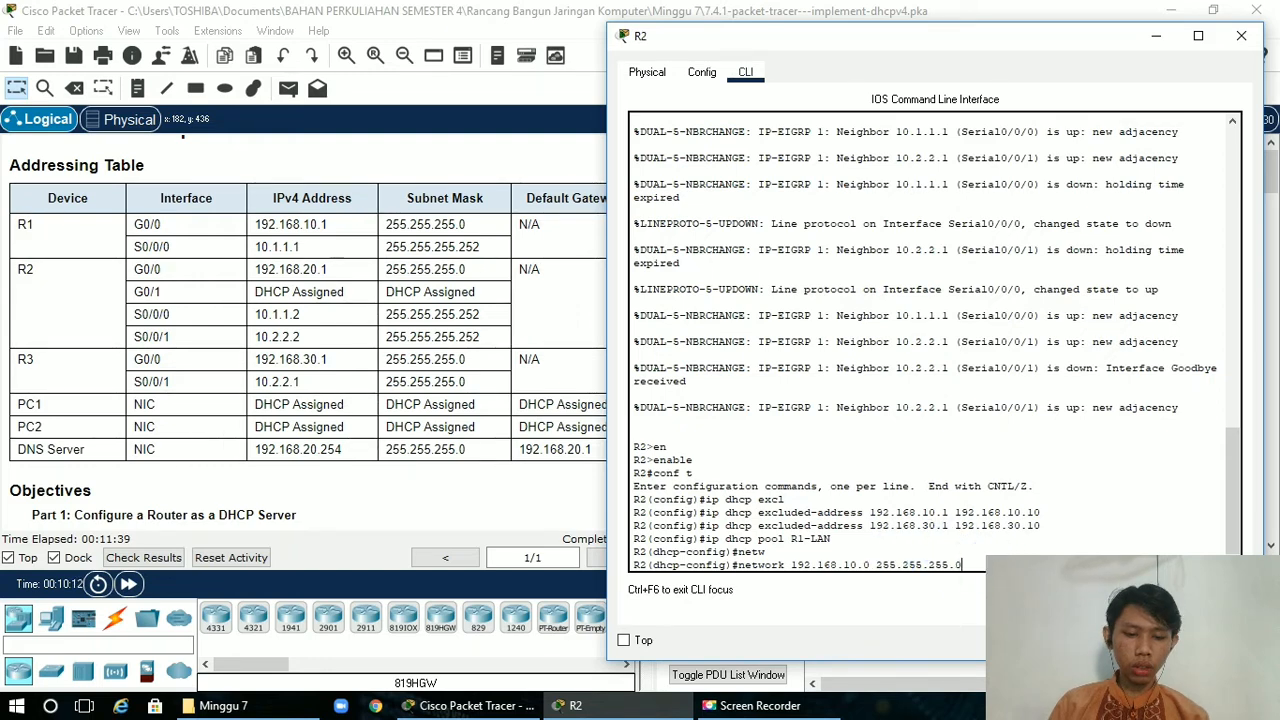
{"action": "key", "text": "Return"}
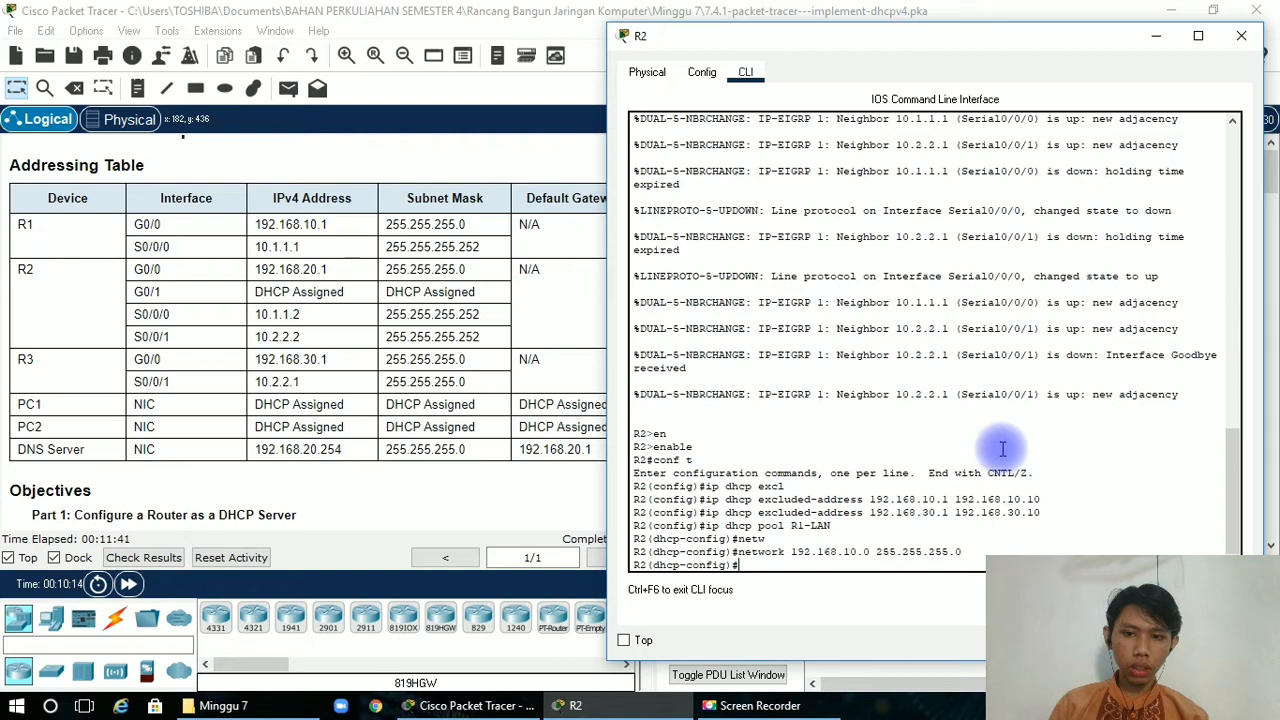
Set the R1-LAN pool's default gateway to 192.168.10.1 with the default-router command.
{"action": "type", "text": "def"}
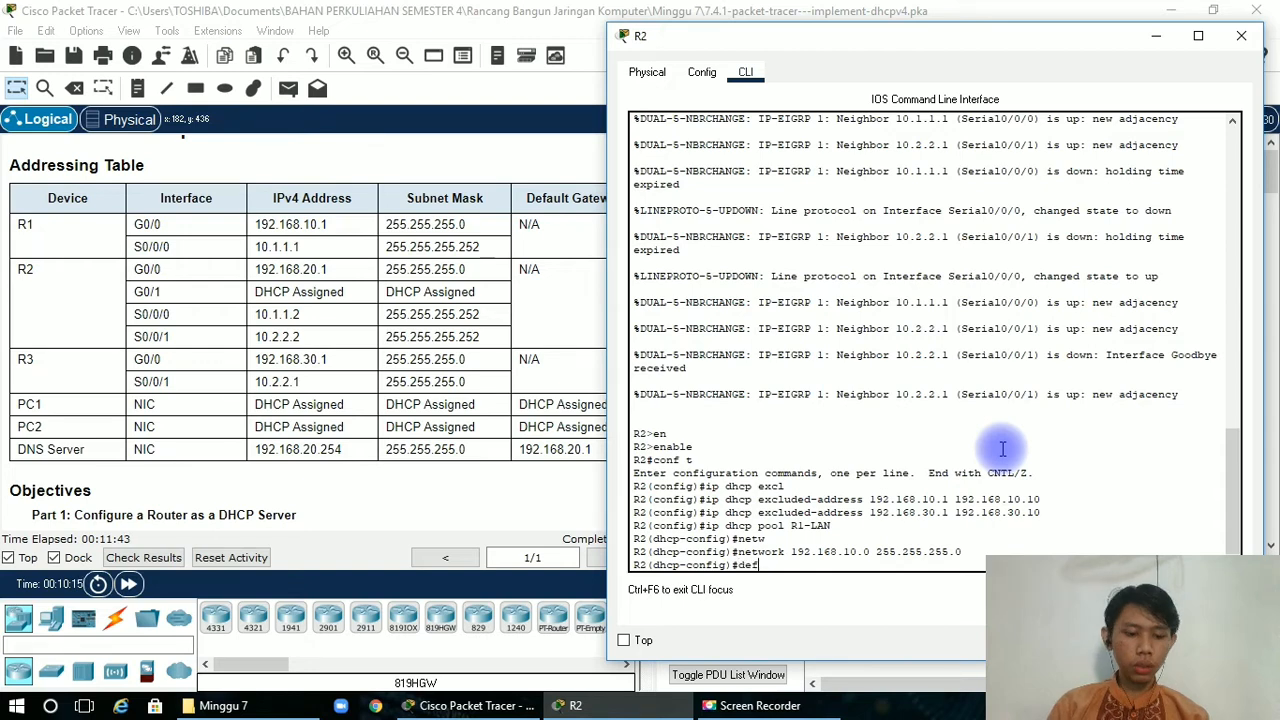
{"action": "key", "text": "Tab"}
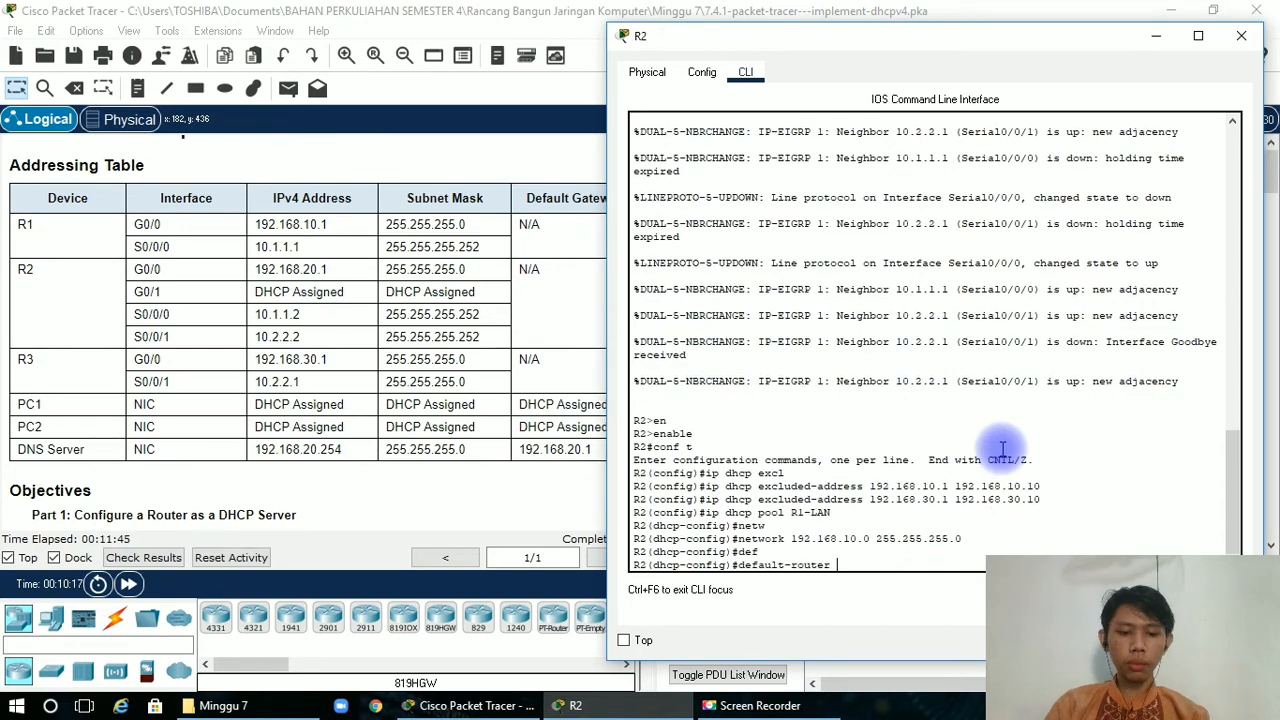
{"action": "type", "text": "192."}
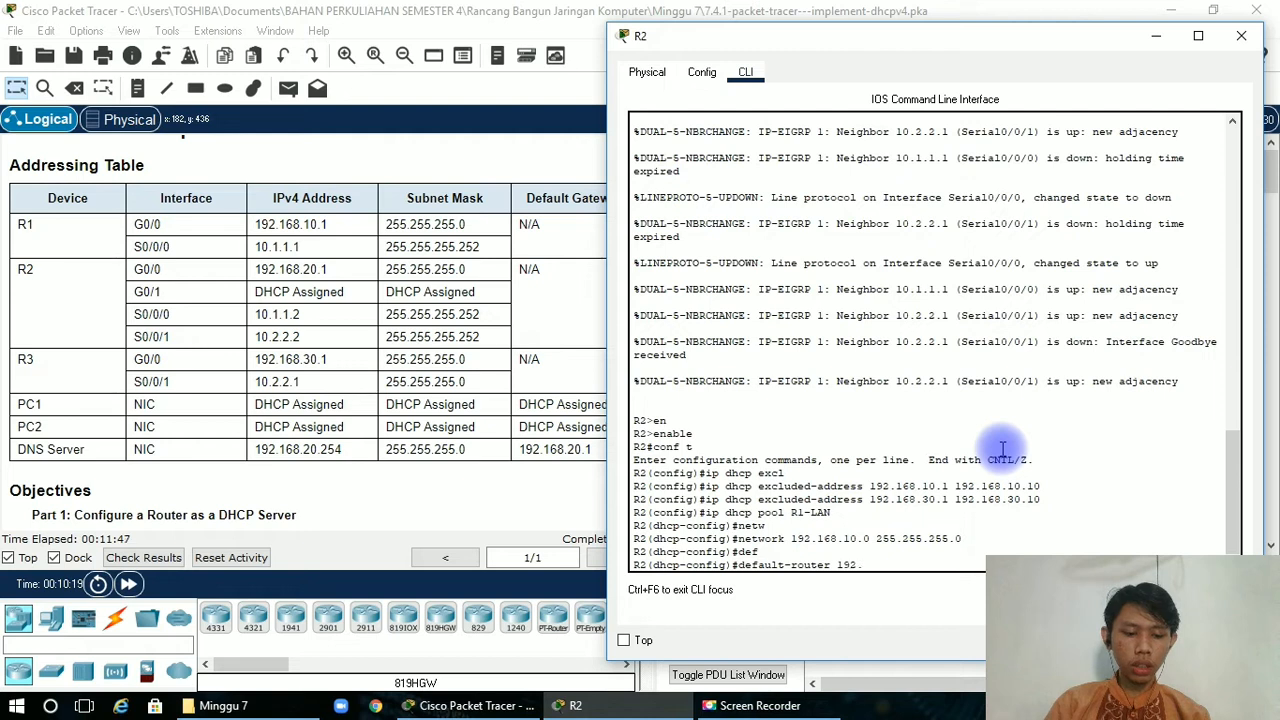
{"action": "type", "text": "1"}
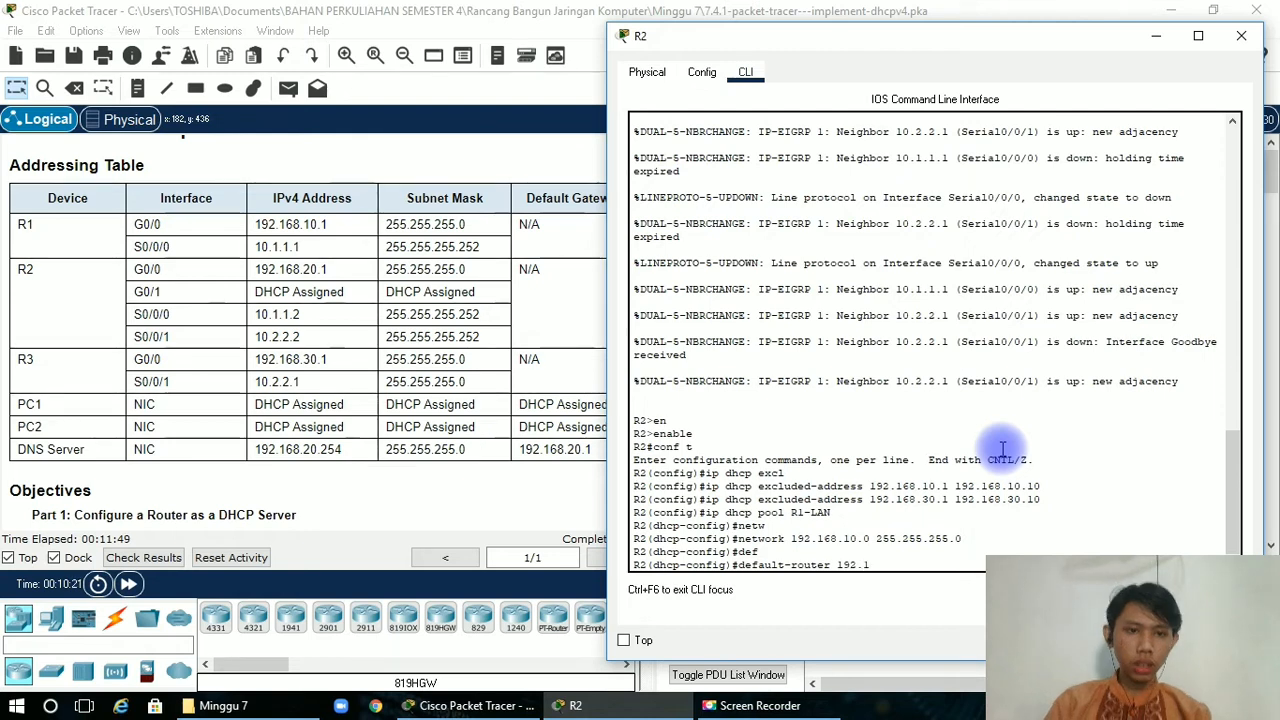
{"action": "type", "text": "68"}
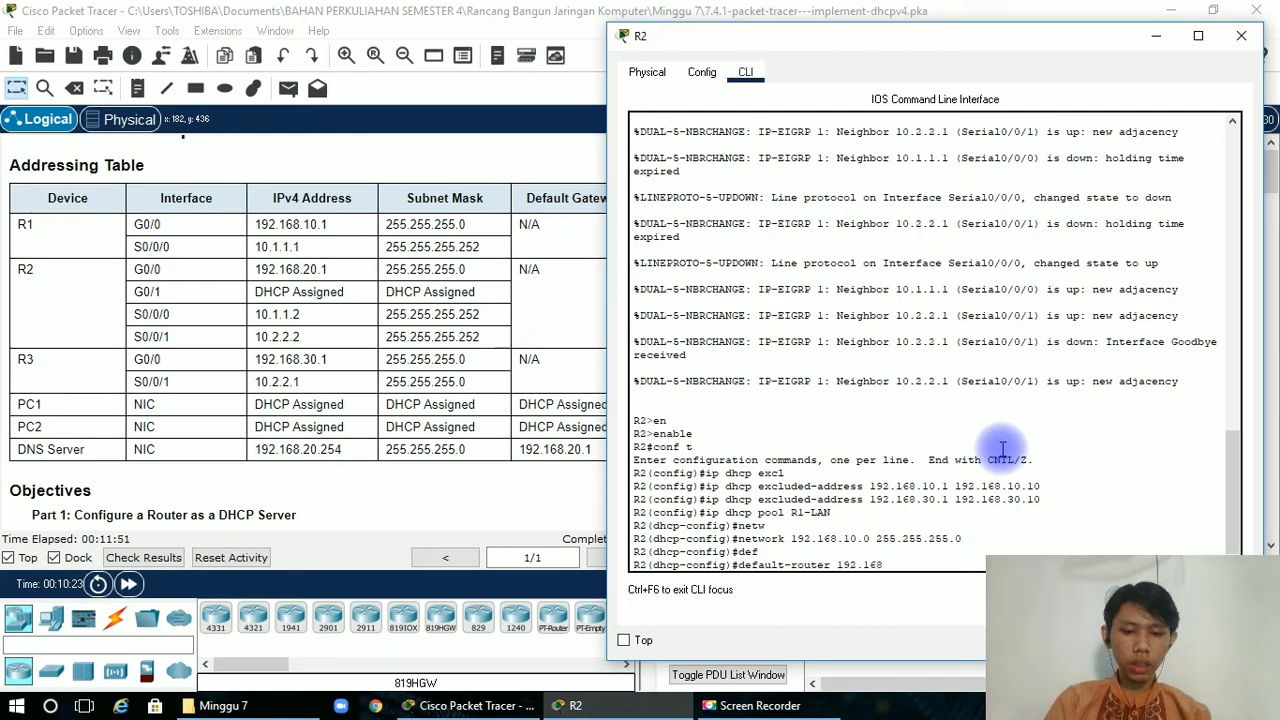
{"action": "type", "text": ".10."}
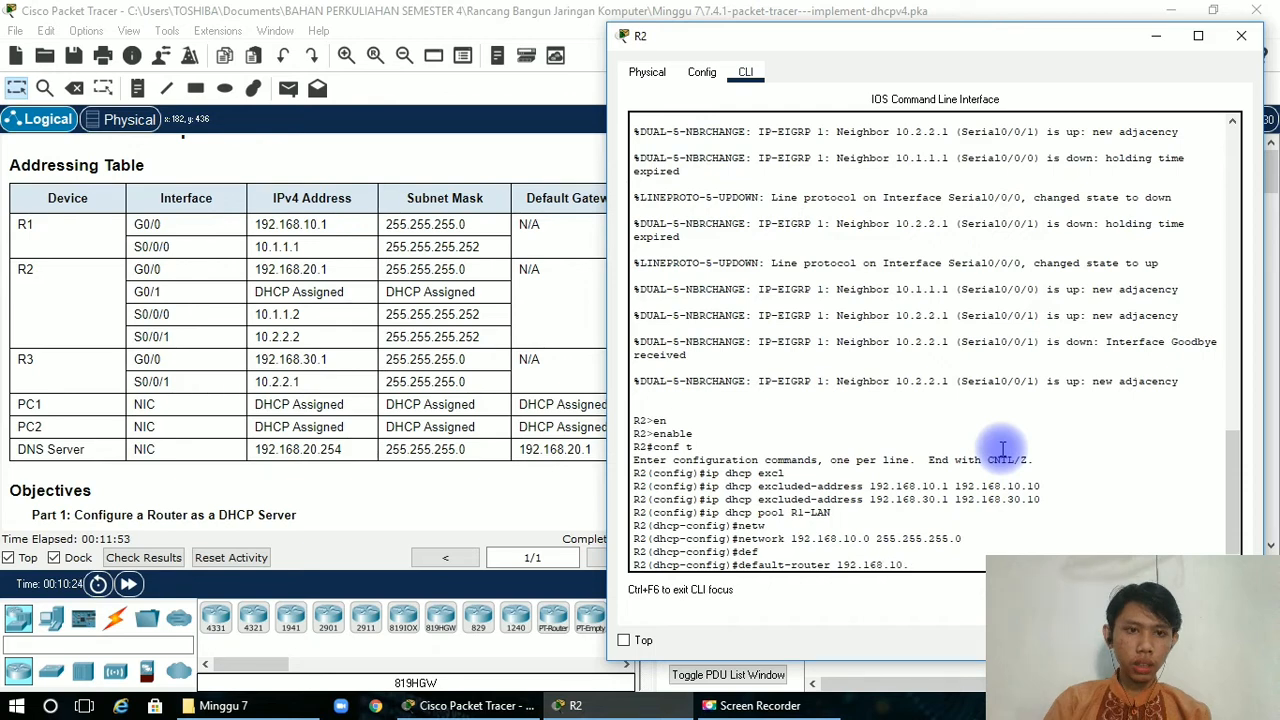
{"action": "type", "text": "1"}
{"action": "key", "text": "Return"}
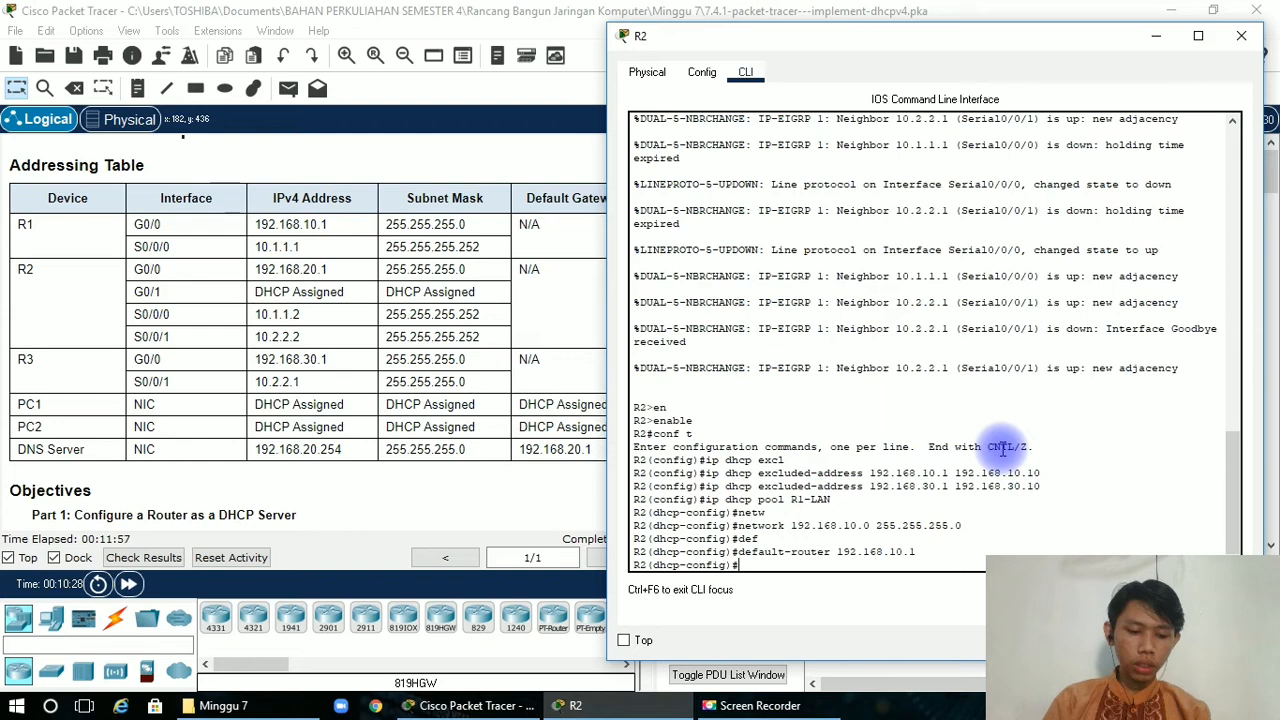
Set the R1-LAN pool's DNS server to 192.168.20.254 with the dns-server command, taking the address from the addressing table.
{"action": "type", "text": "dns"}
{"action": "key", "text": "Tab"}
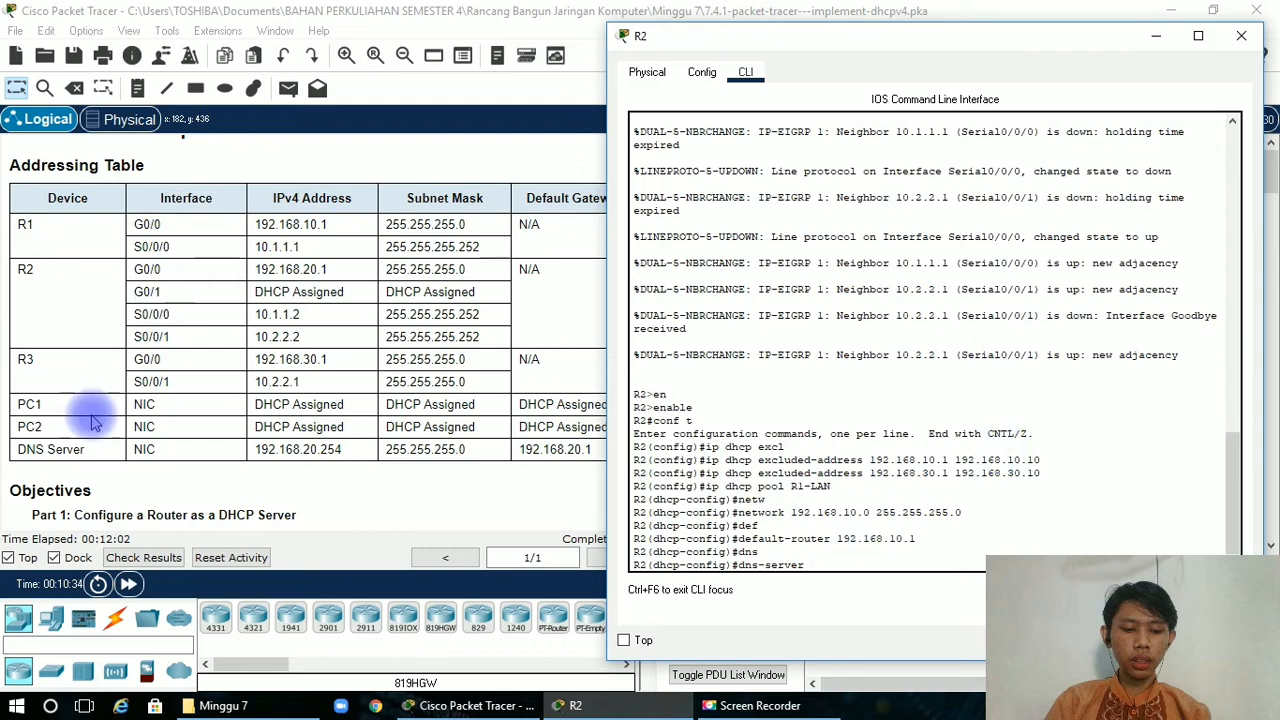
{"action": "left_click", "coordinate": [258, 451]}
{"action": "double_click", "coordinate": [338, 457]}
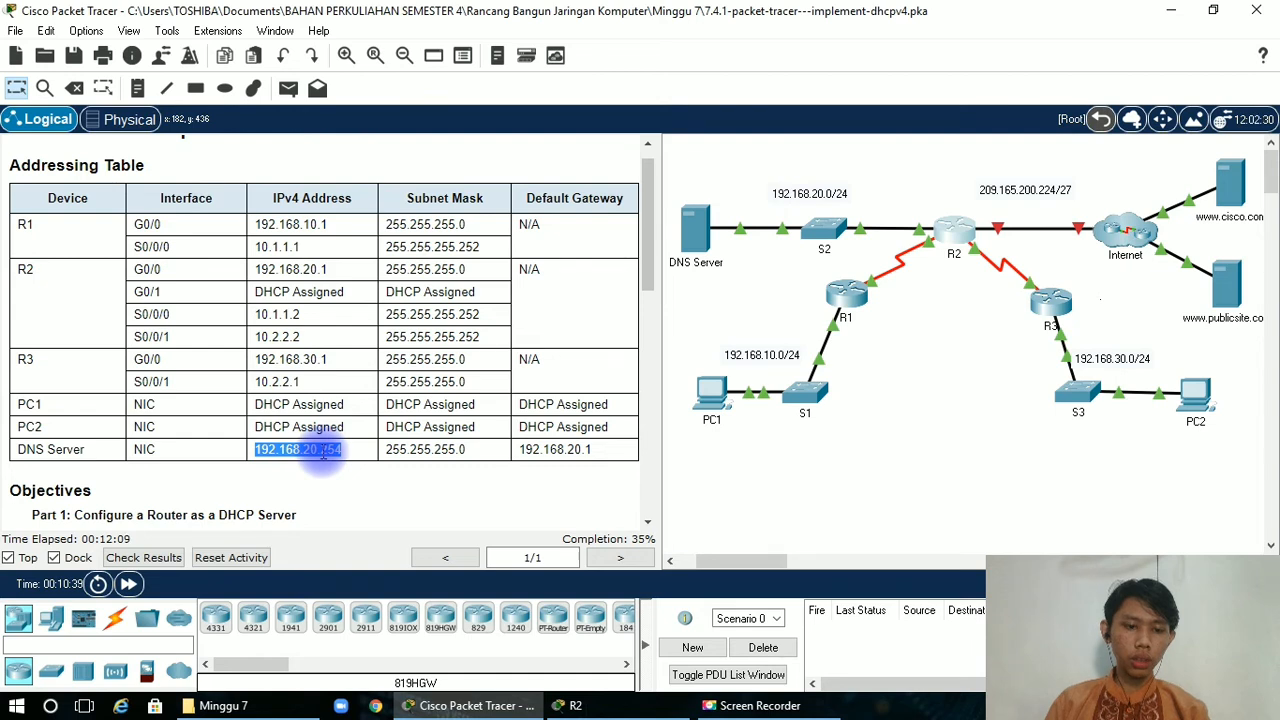
{"action": "left_click", "coordinate": [635, 710]}
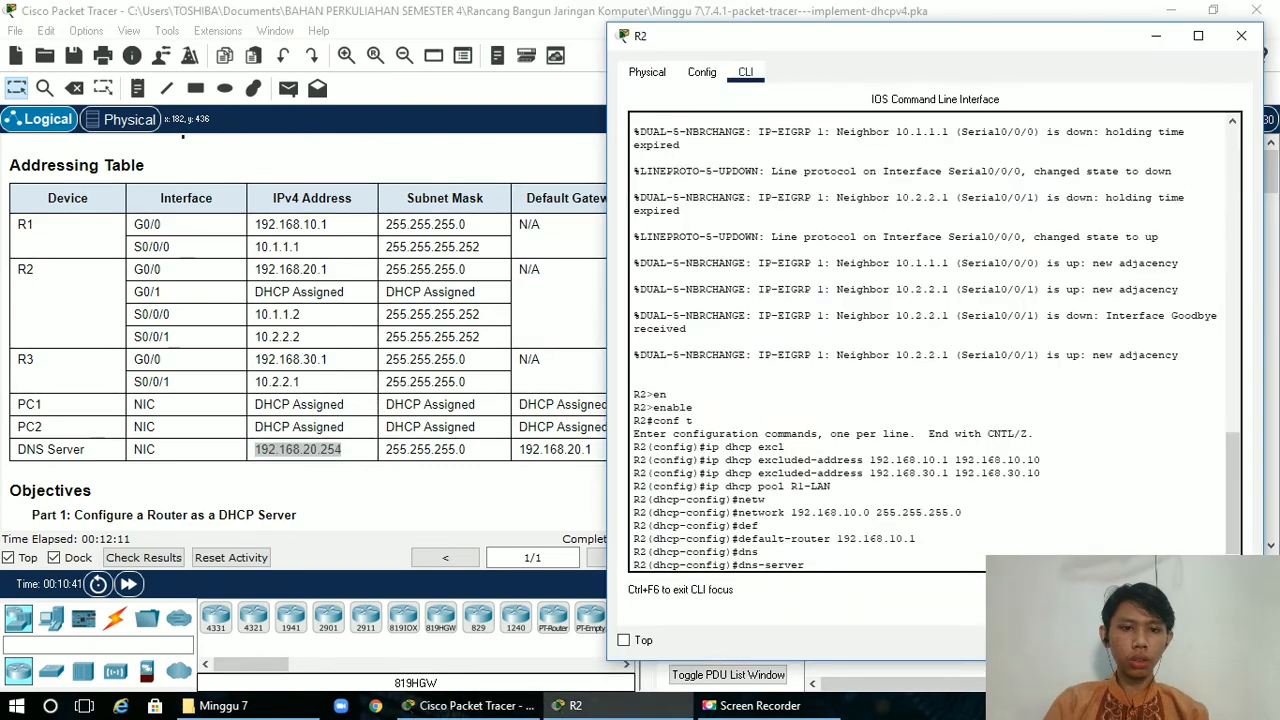
{"action": "left_click", "coordinate": [940, 537]}
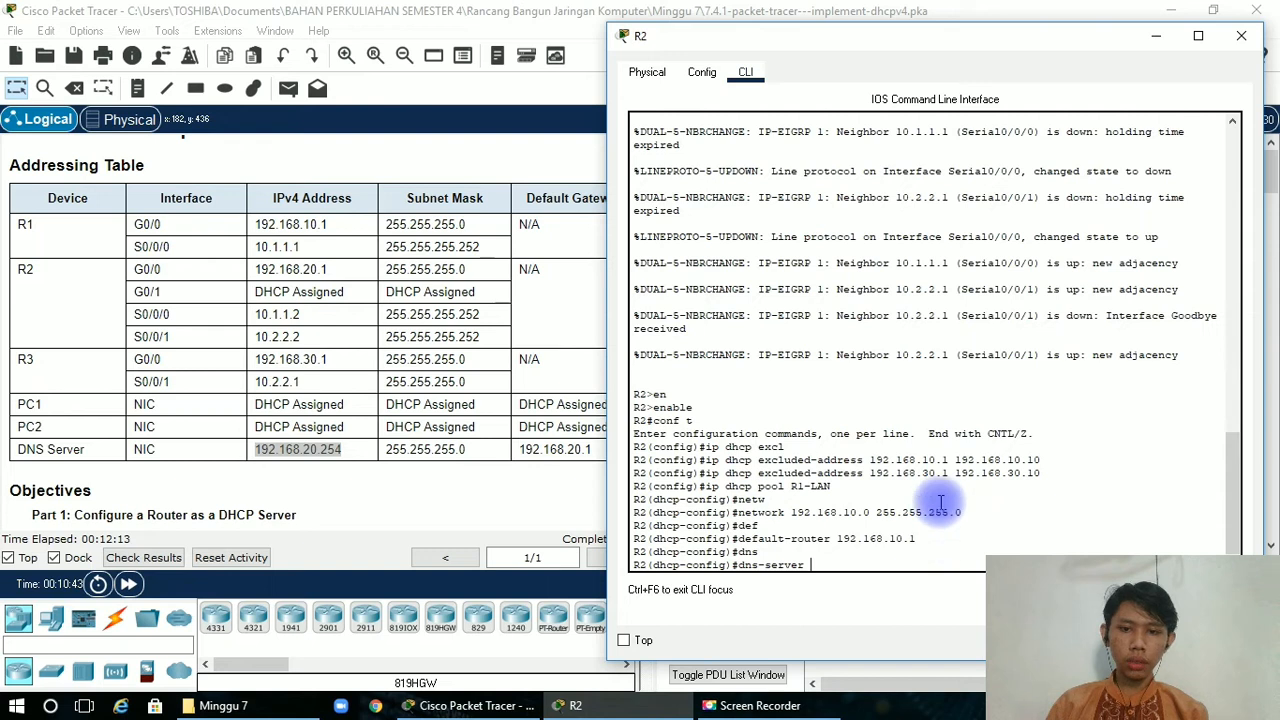
{"action": "type", "text": "192."}
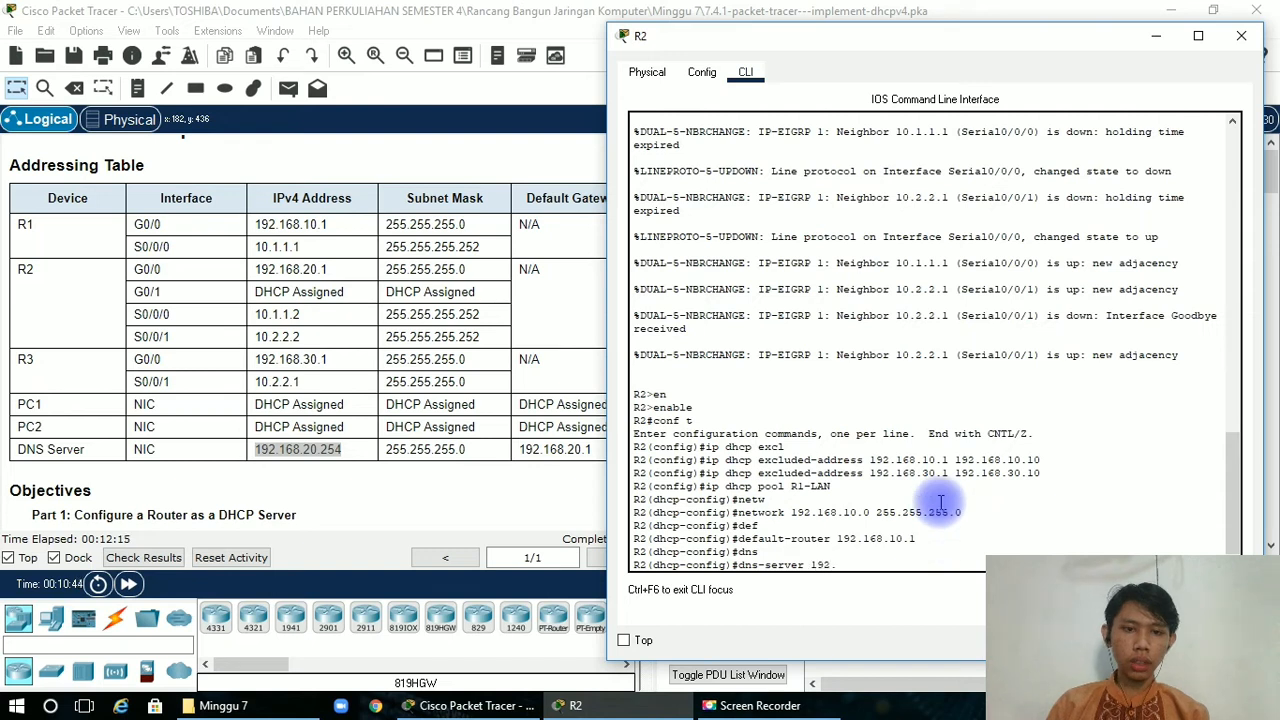
{"action": "type", "text": "168."}
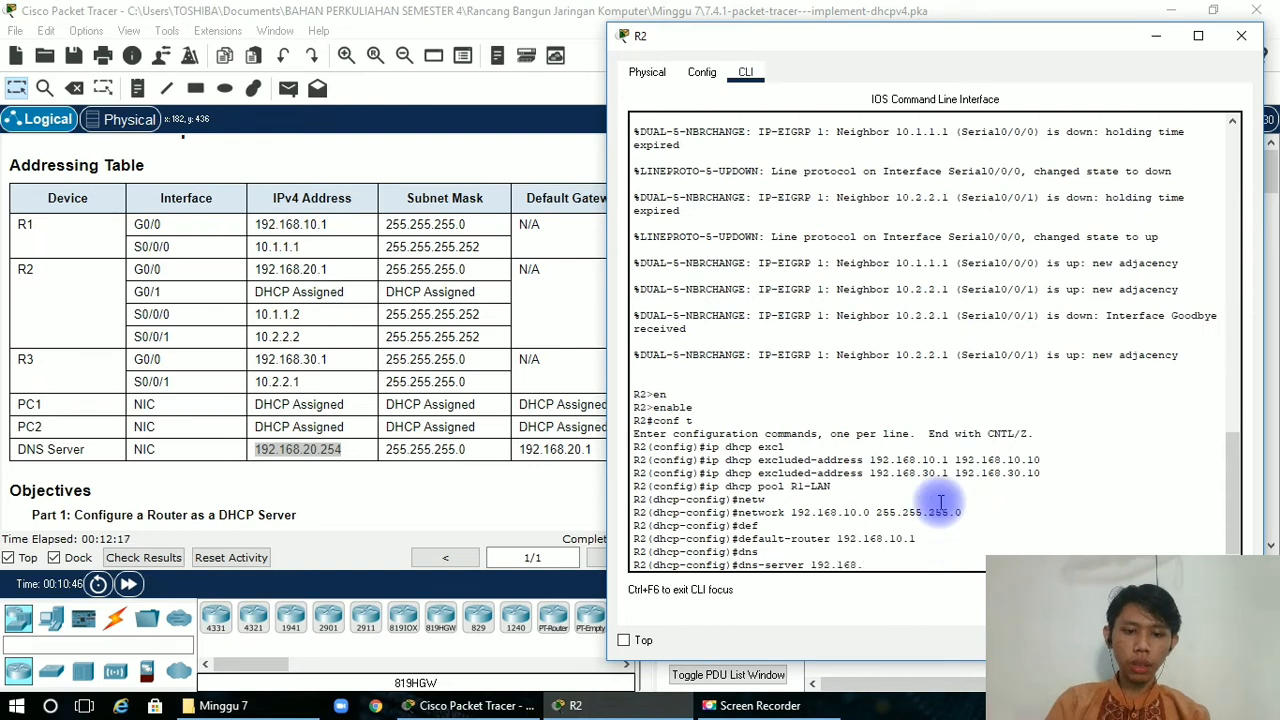
{"action": "type", "text": "20.25"}
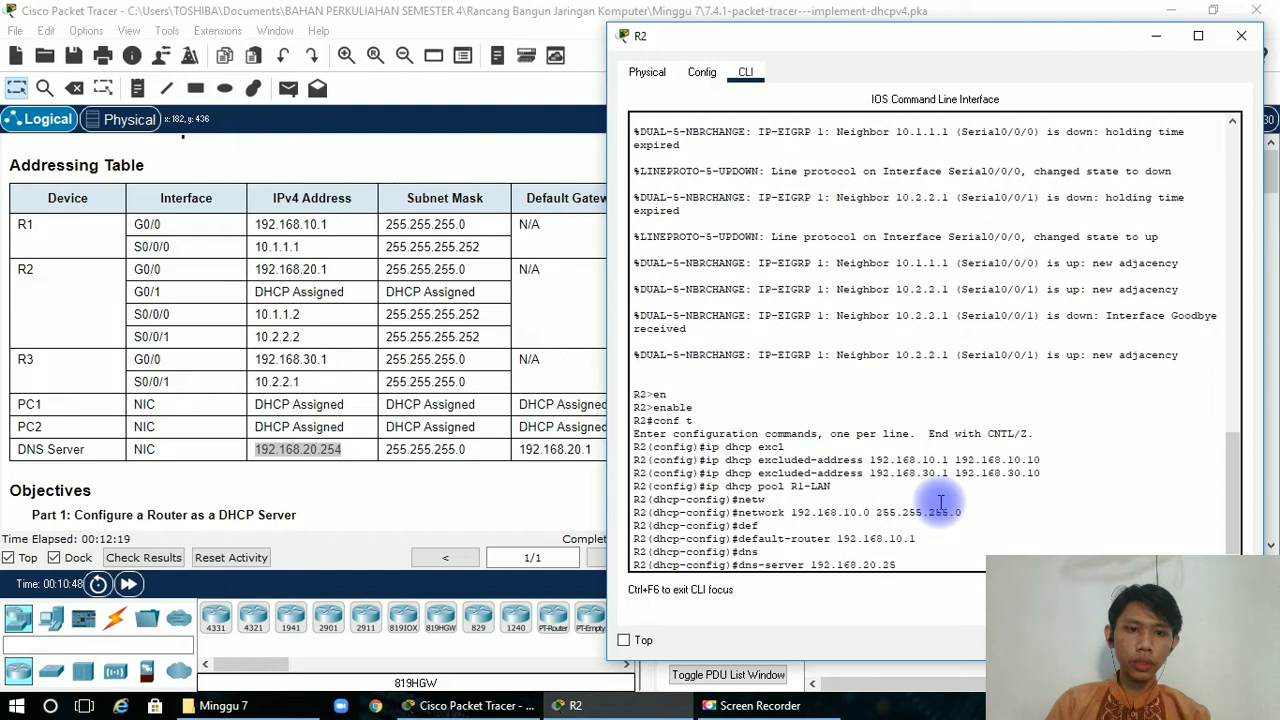
{"action": "type", "text": "4"}
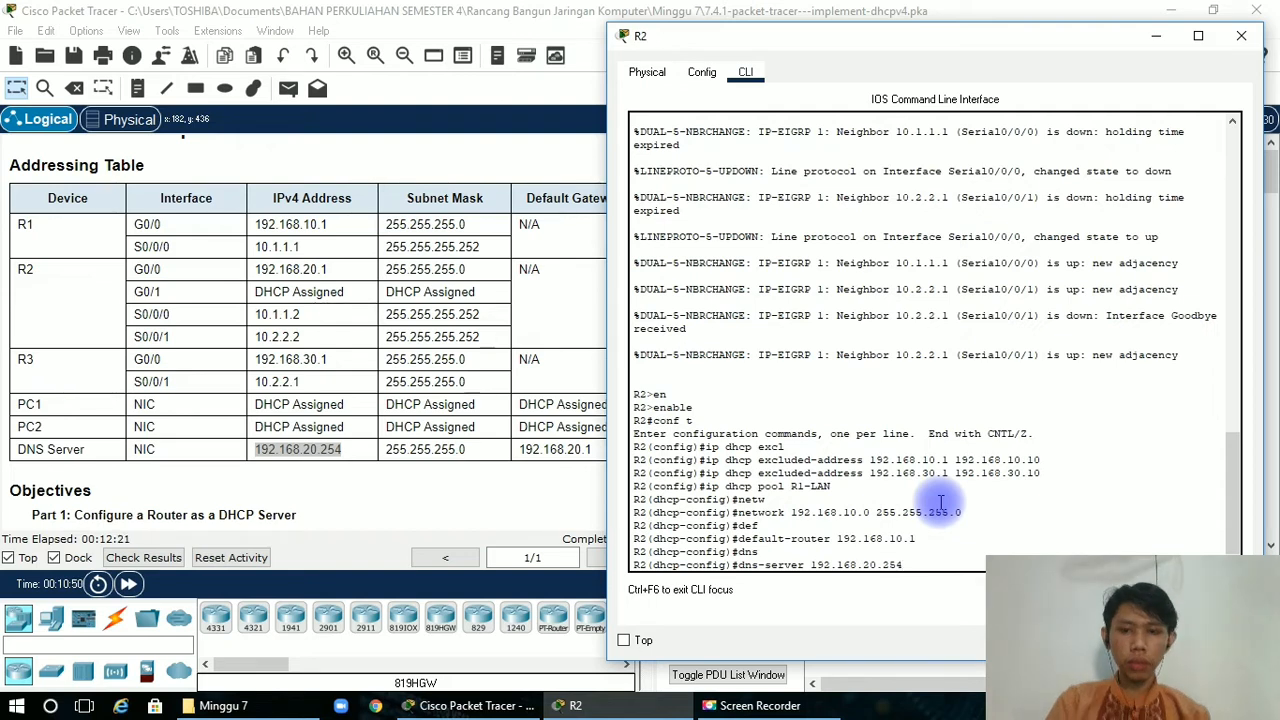
{"action": "key", "text": "Return"}
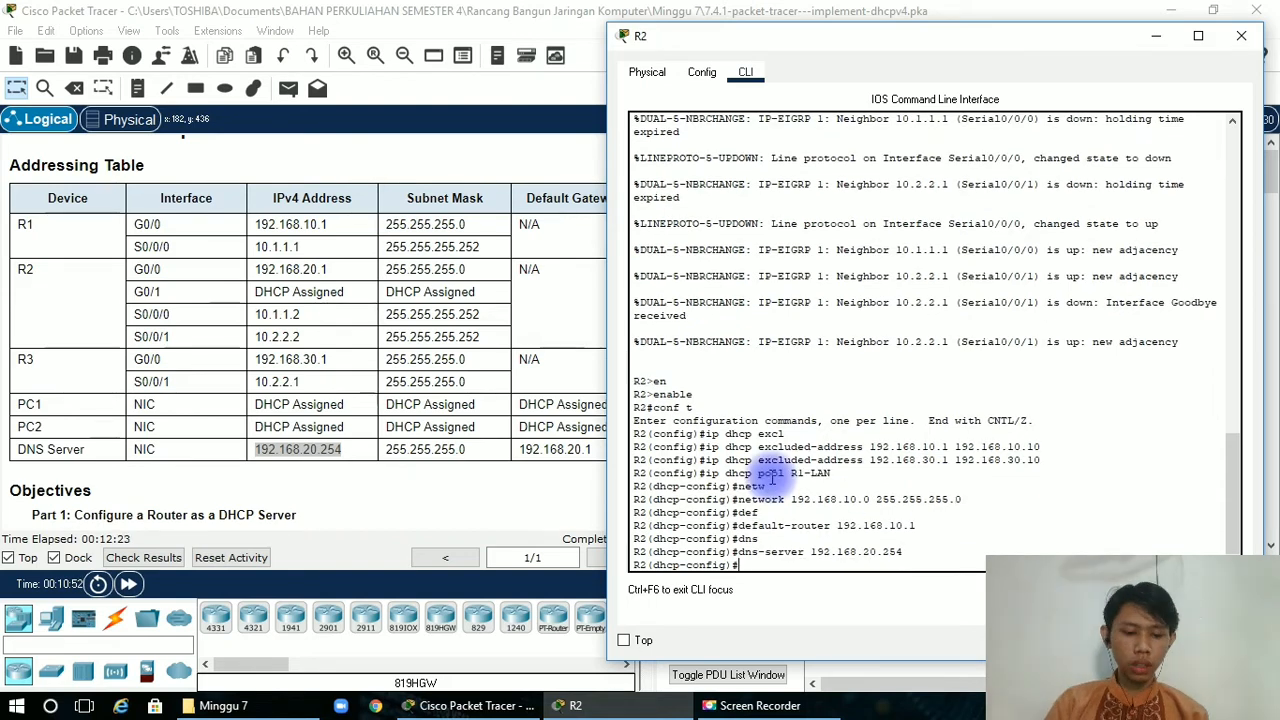
Review the Step 3 instructions for the R3 LAN pool and exit the R1-LAN pool configuration on R2.
{"action": "left_click", "coordinate": [401, 366]}
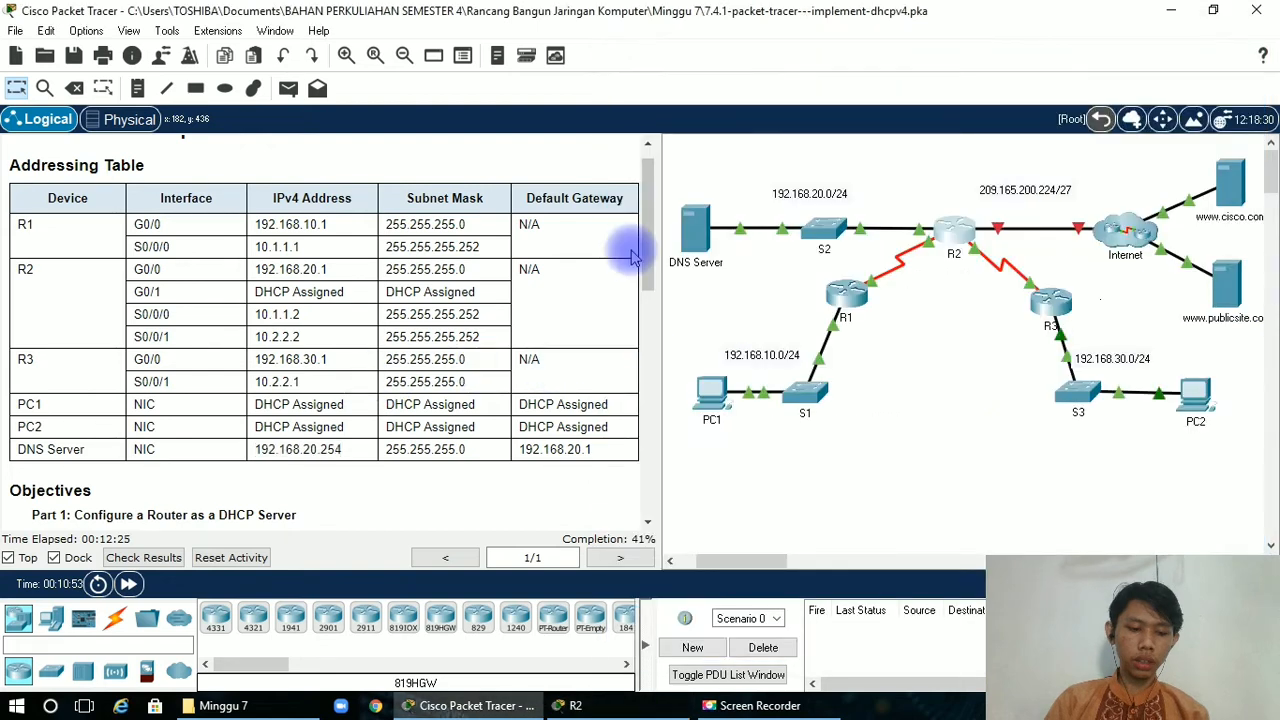
{"action": "left_click_drag", "start_coordinate": [632, 255], "coordinate": [614, 468]}
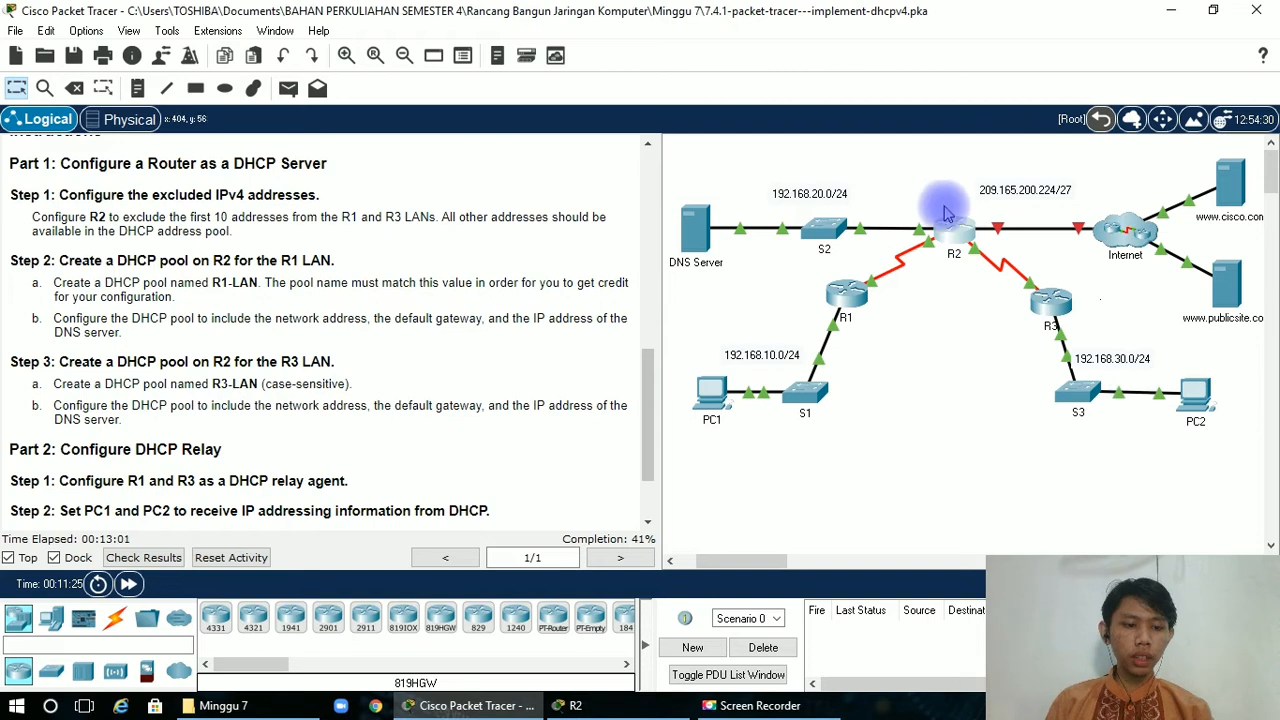
{"action": "left_click", "coordinate": [968, 228]}
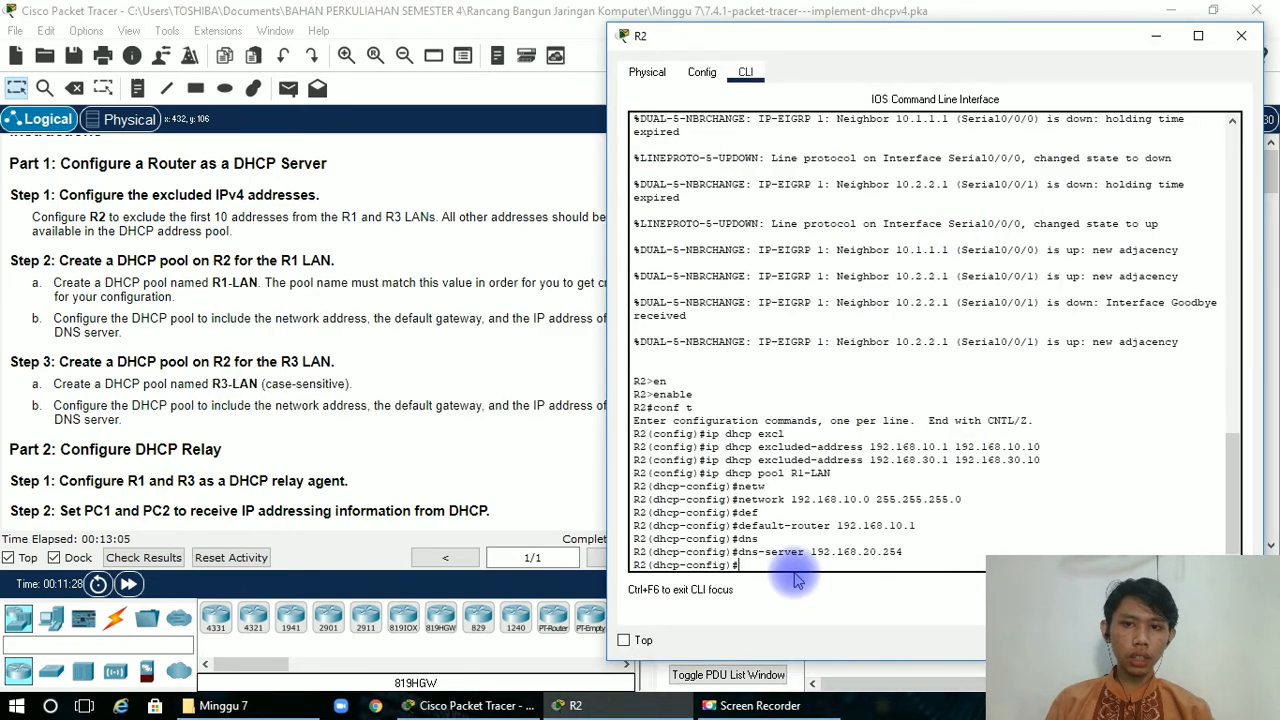
{"action": "type", "text": "e"}
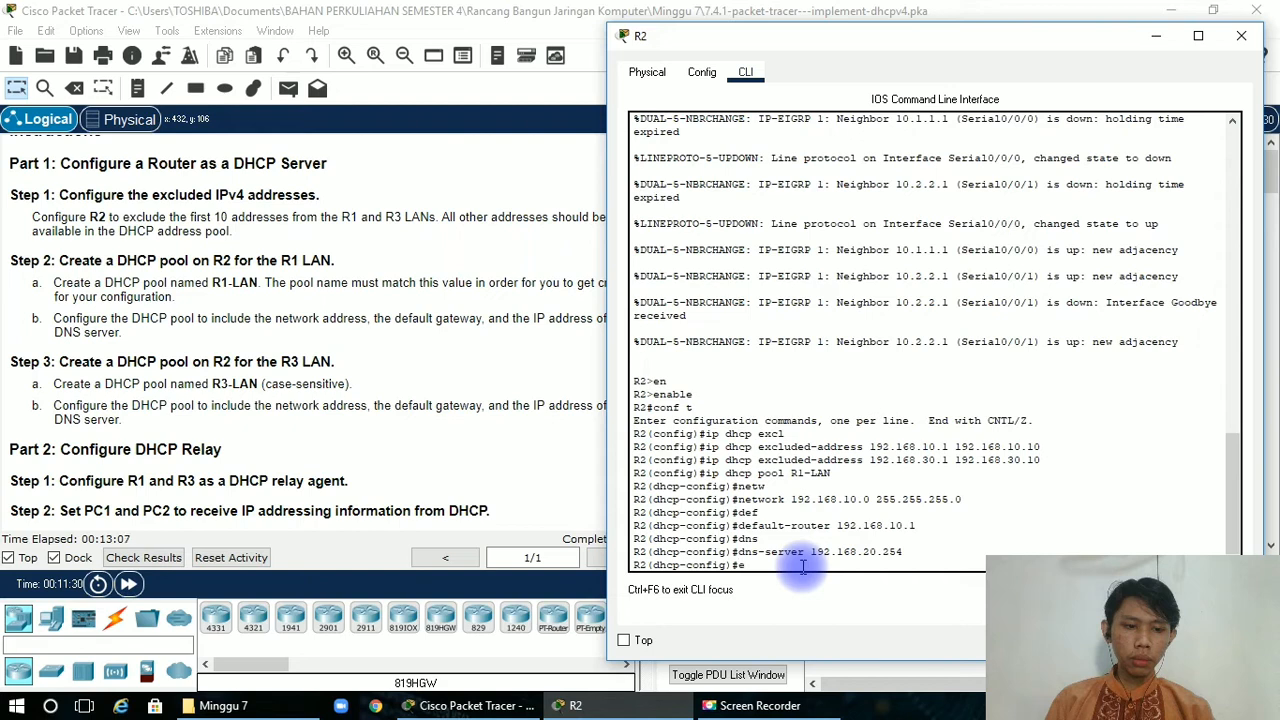
{"action": "type", "text": "x"}
{"action": "key", "text": "Return"}
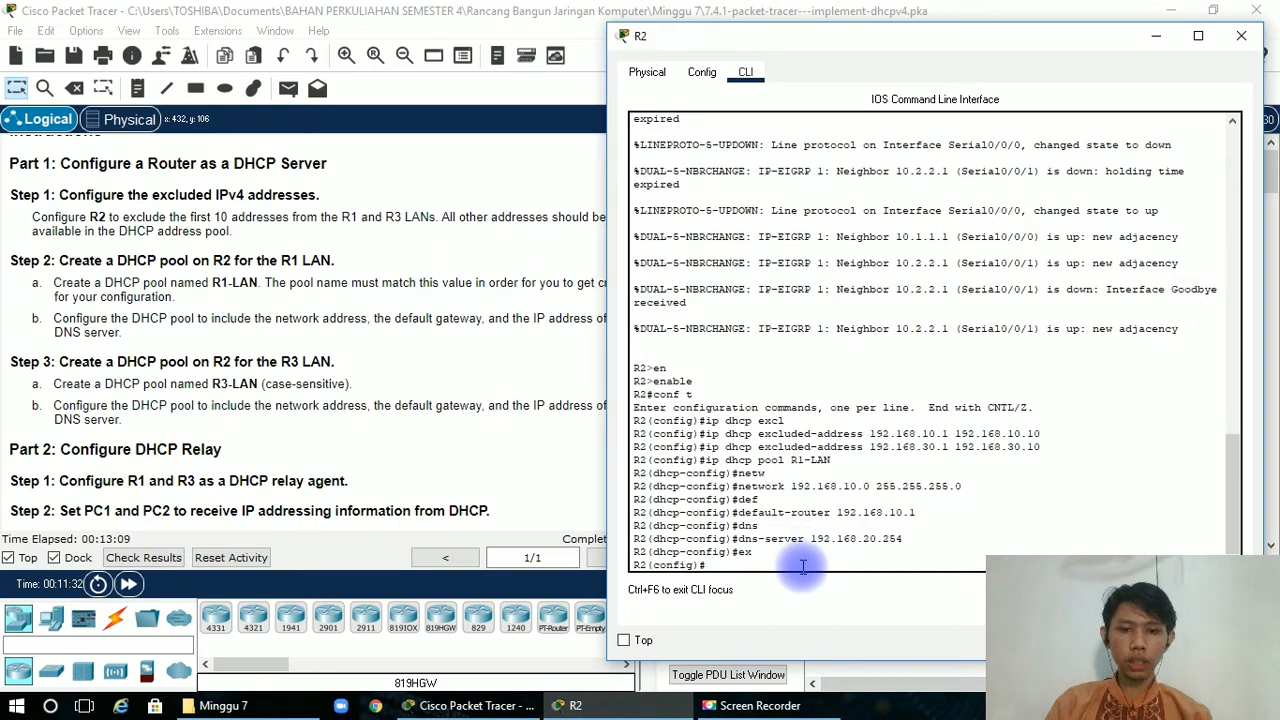
Create a DHCP pool named R3-LAN on R2 with the ip dhcp pool command.
{"action": "type", "text": "ip"}
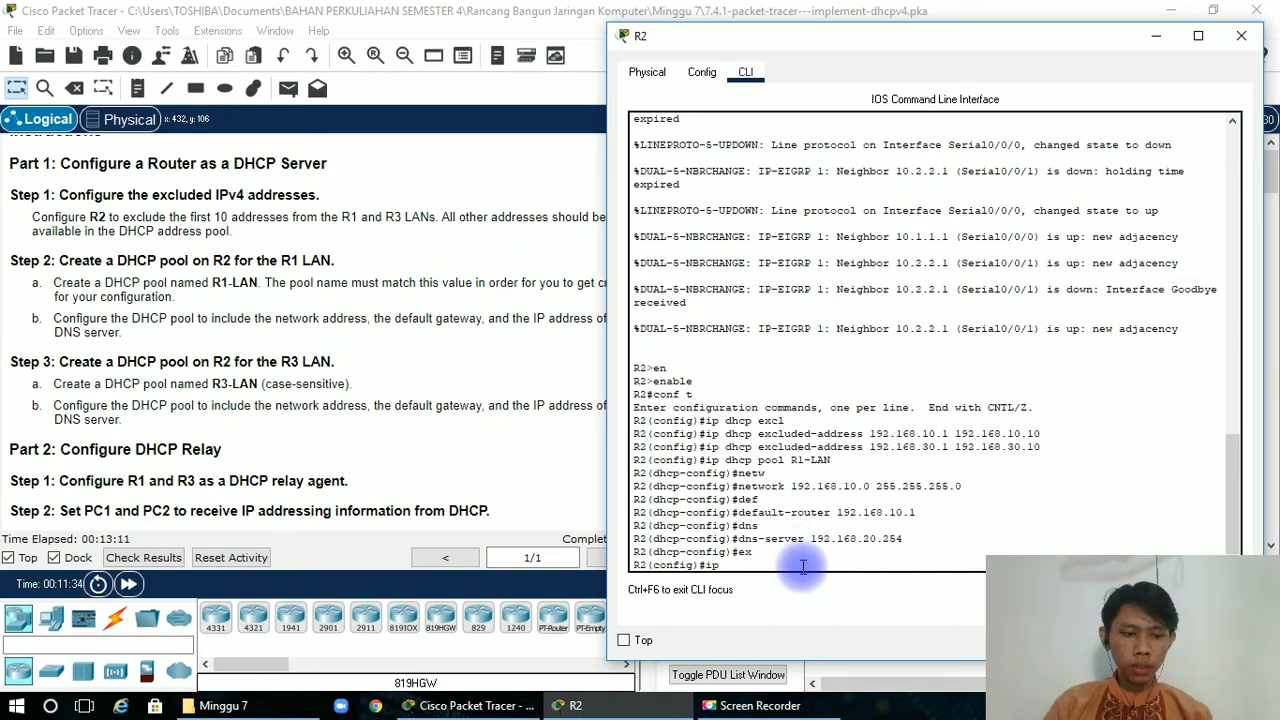
{"action": "type", "text": " dh"}
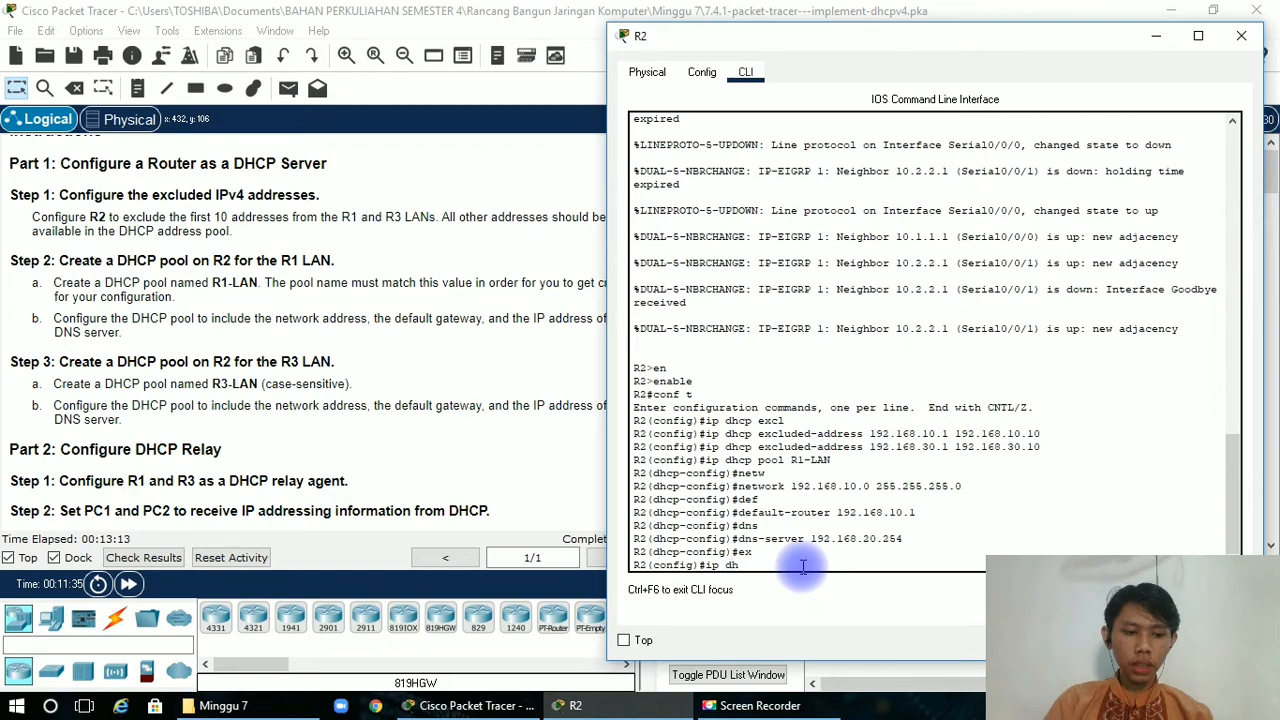
{"action": "key", "text": "Tab"}
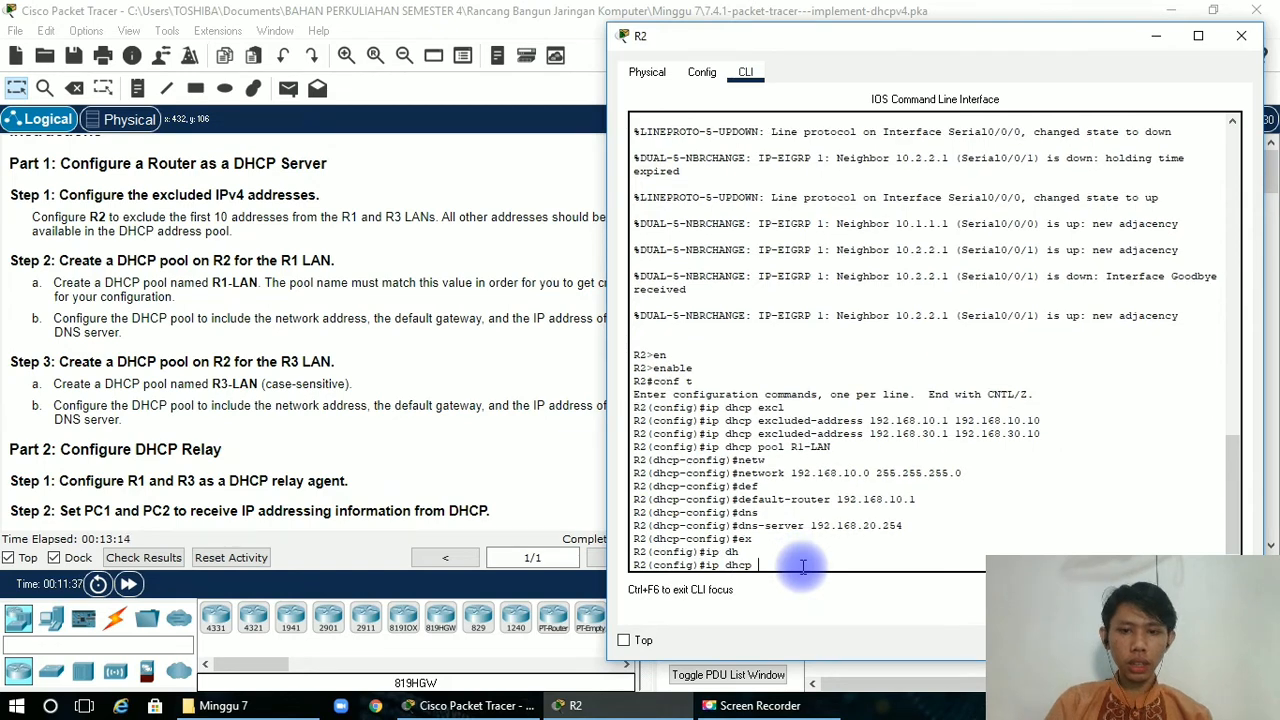
{"action": "type", "text": "po"}
{"action": "key", "text": "Tab"}
{"action": "key", "text": "Tab"}
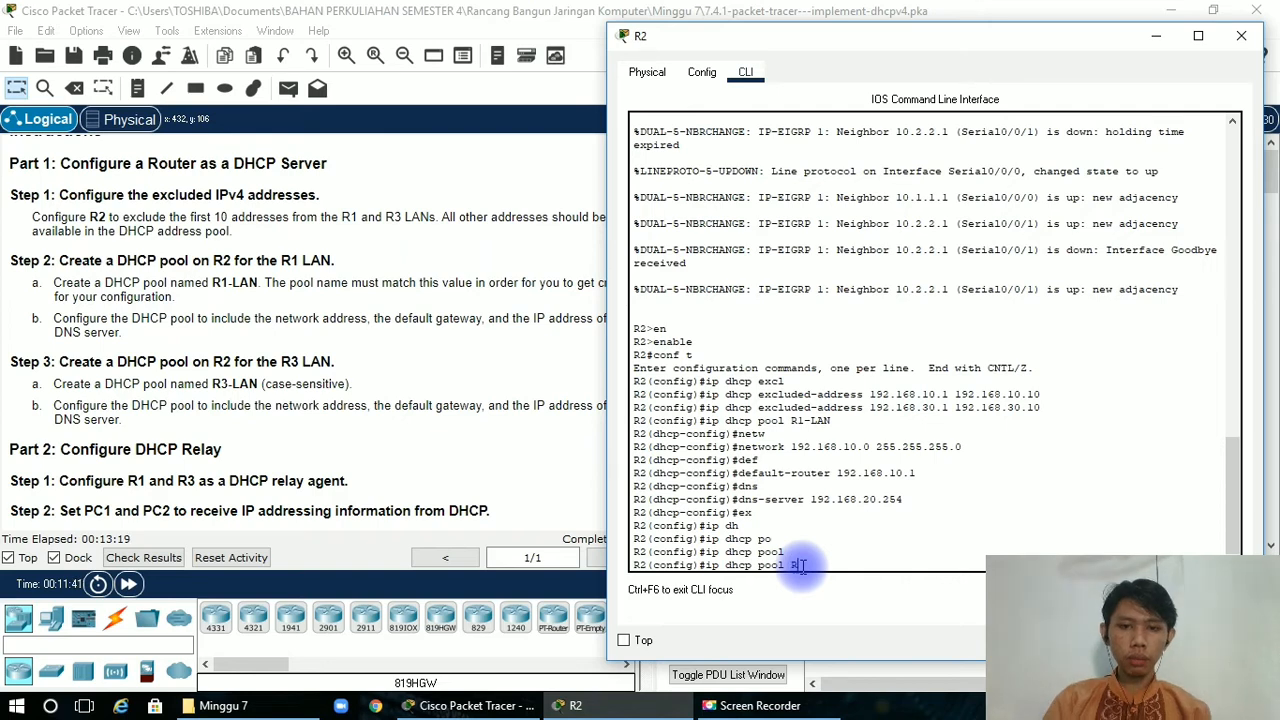
{"action": "type", "text": "-"}
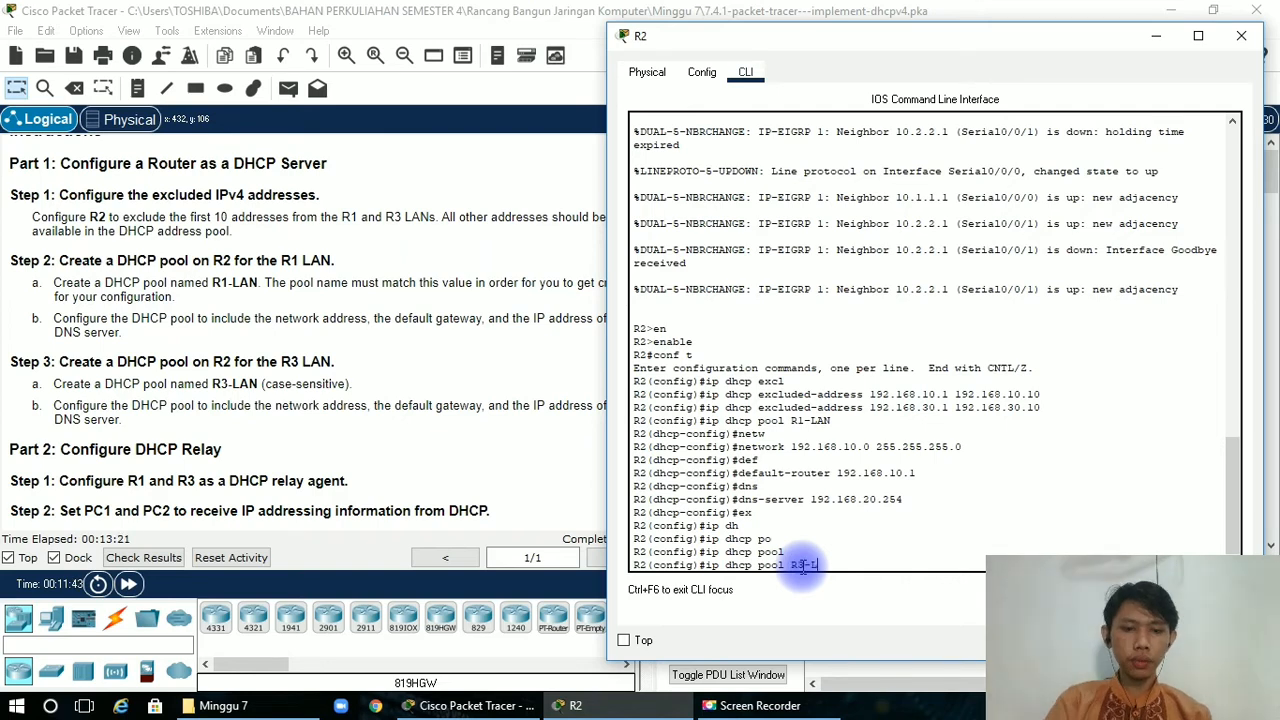
{"action": "type", "text": "LAN"}
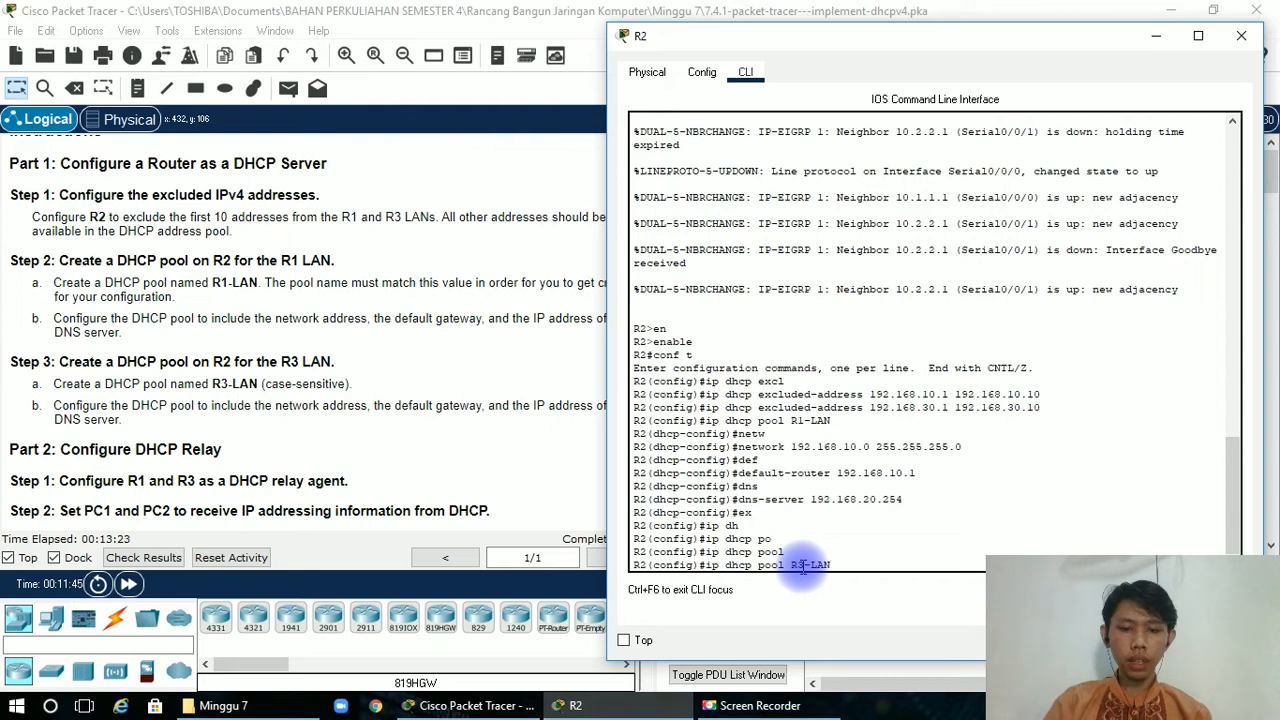
{"action": "key", "text": "Return"}
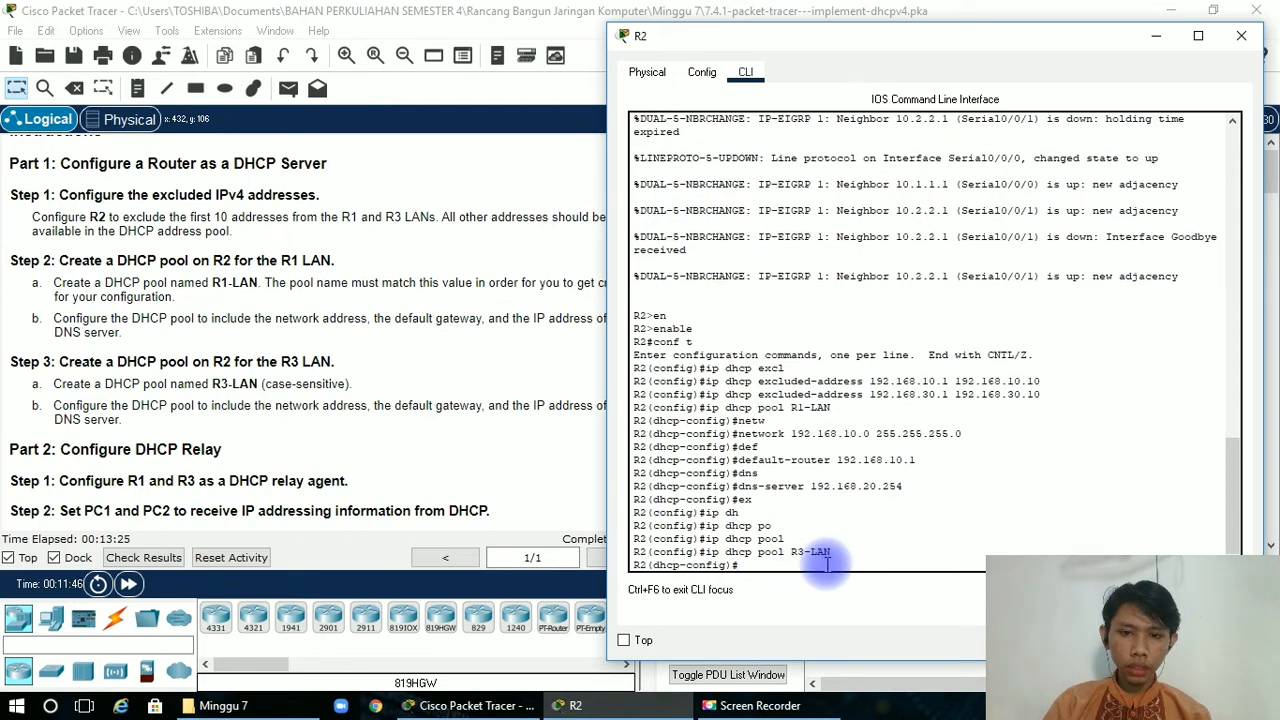
Assign network 192.168.30.0 with mask 255.255.255.0 to the R3-LAN pool, consulting the addressing table.
{"action": "type", "text": "net"}
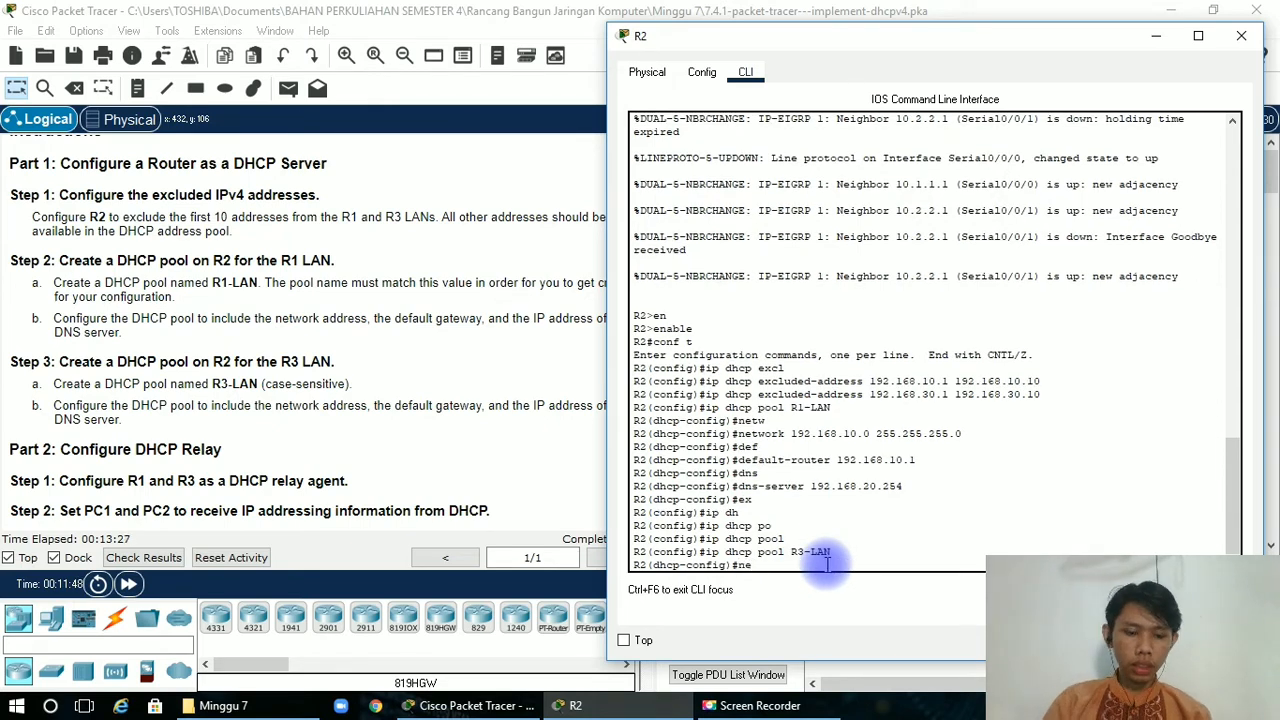
{"action": "key", "text": "Tab"}
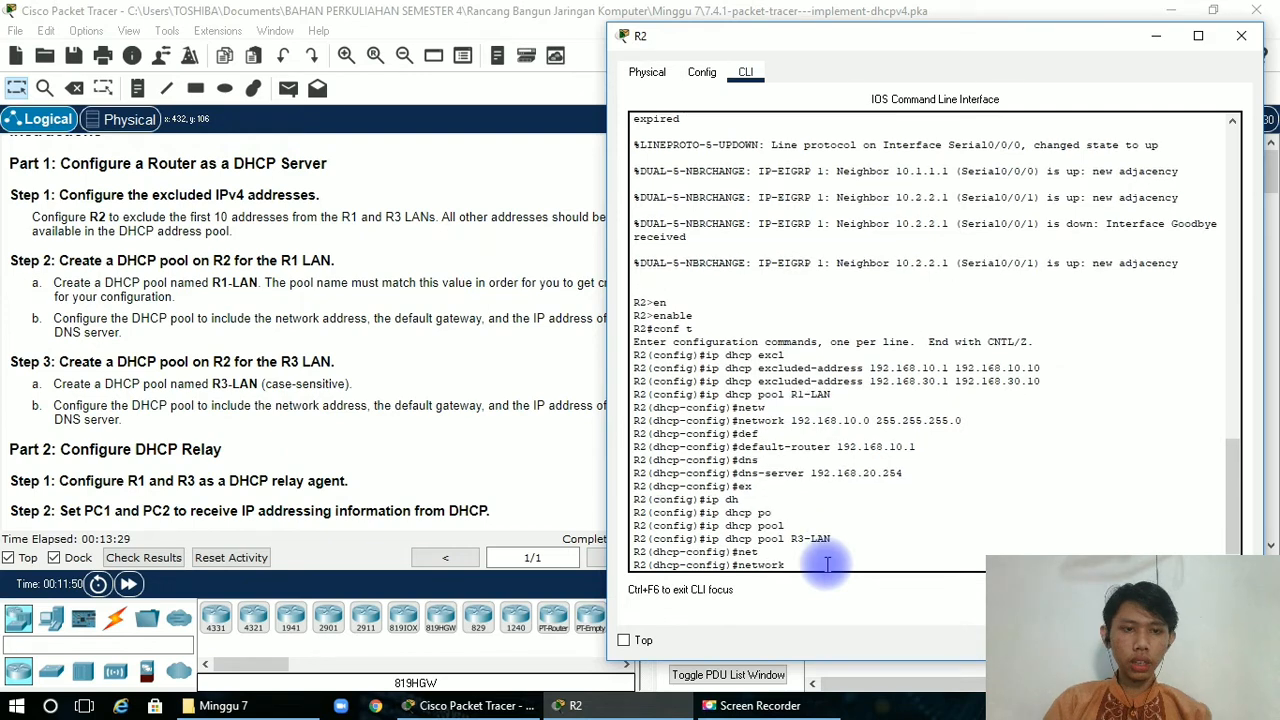
{"action": "left_click", "coordinate": [517, 370]}
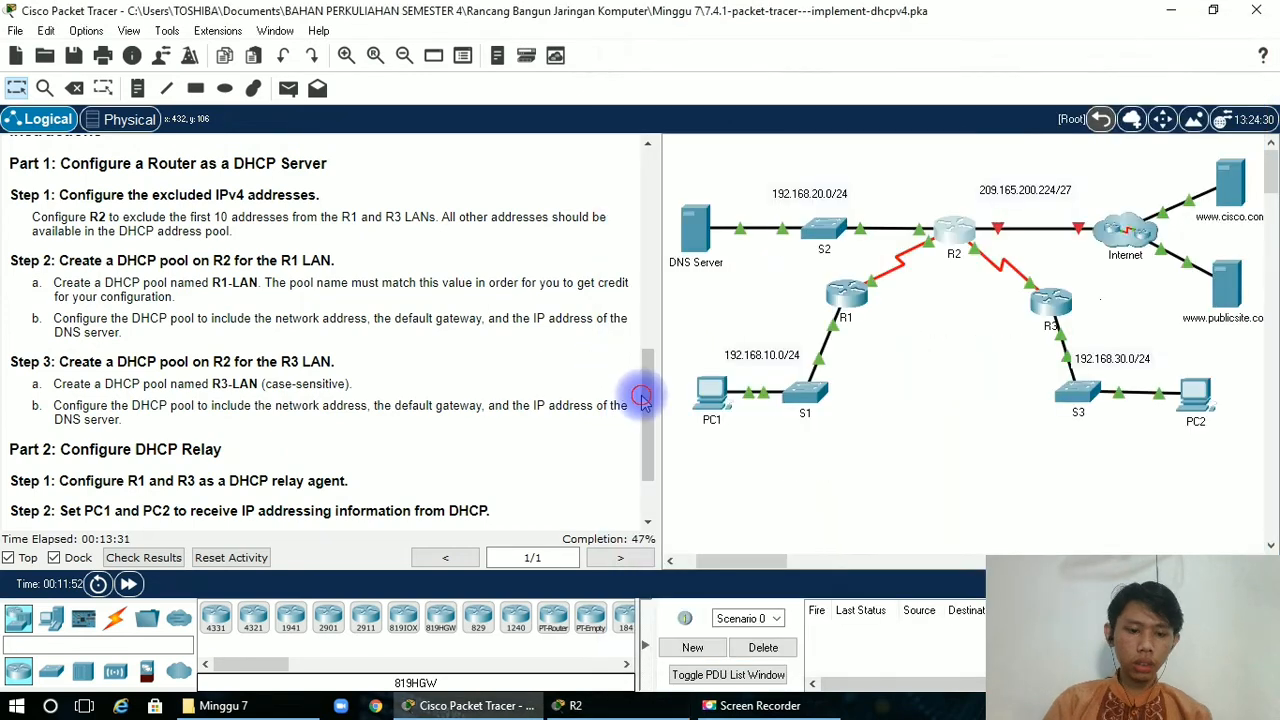
{"action": "left_click_drag", "start_coordinate": [642, 398], "coordinate": [651, 166]}
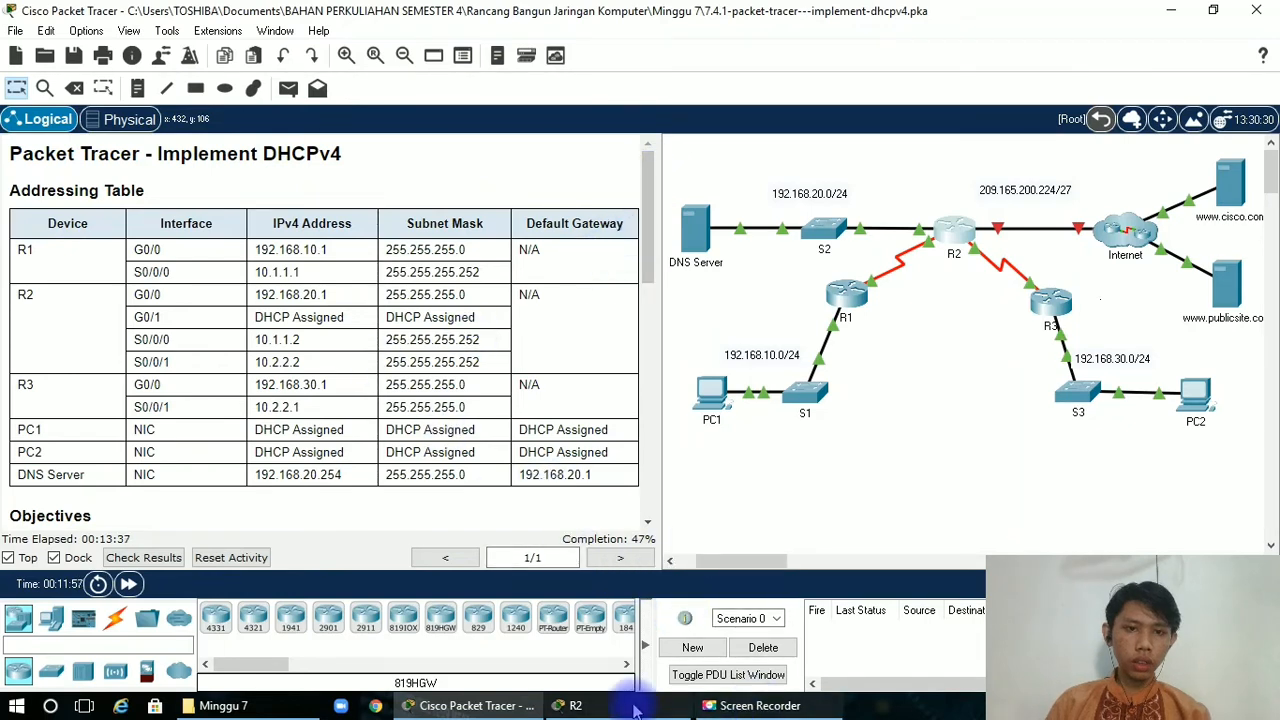
{"action": "left_click", "coordinate": [572, 705]}
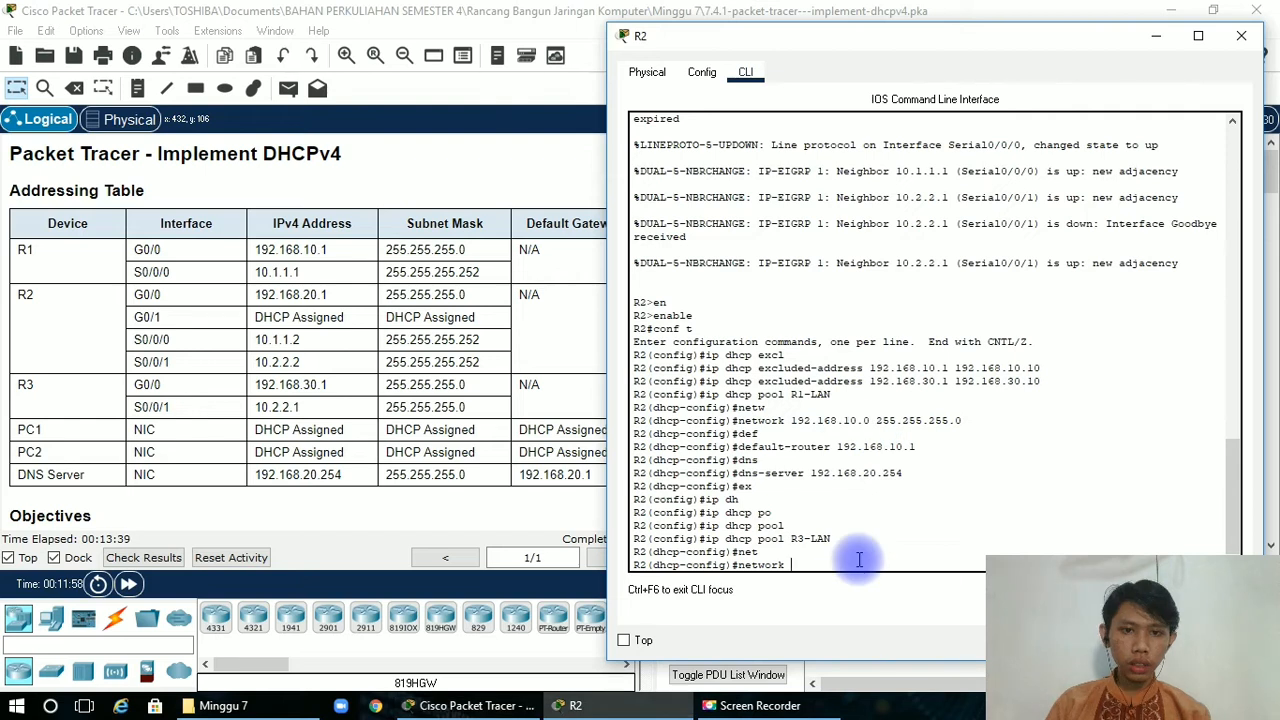
{"action": "type", "text": "1"}
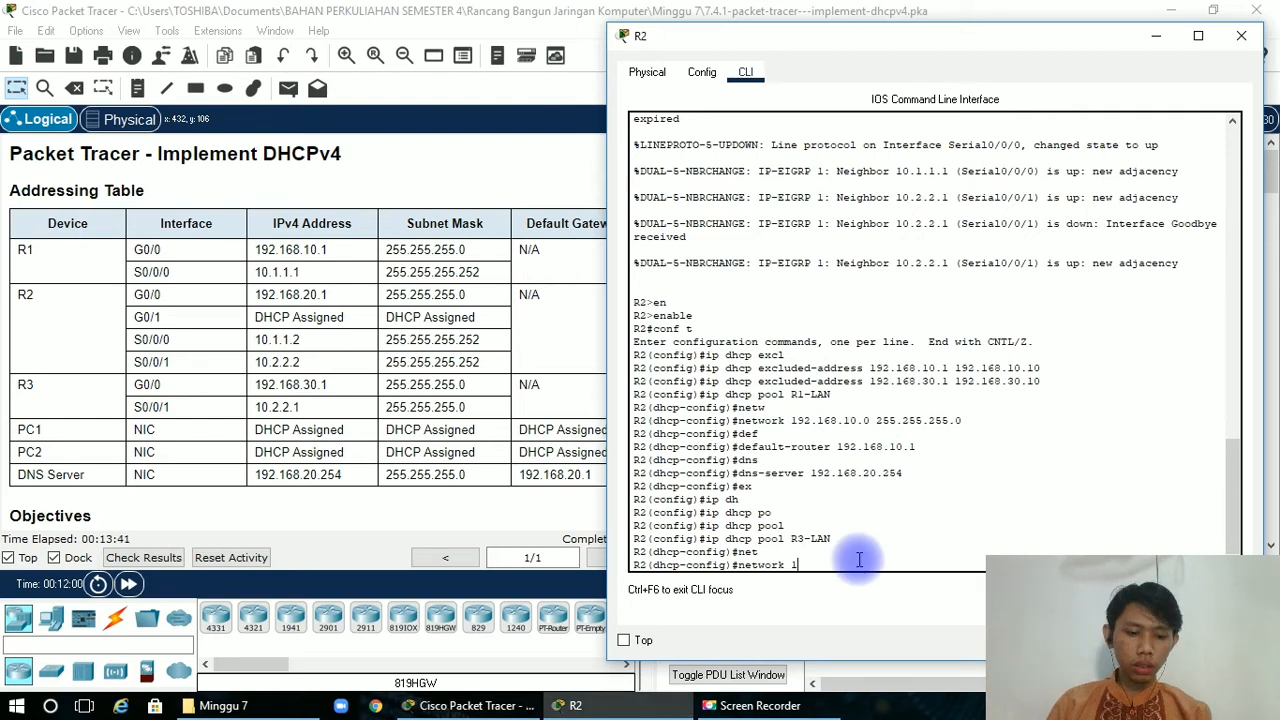
{"action": "type", "text": "92.168"}
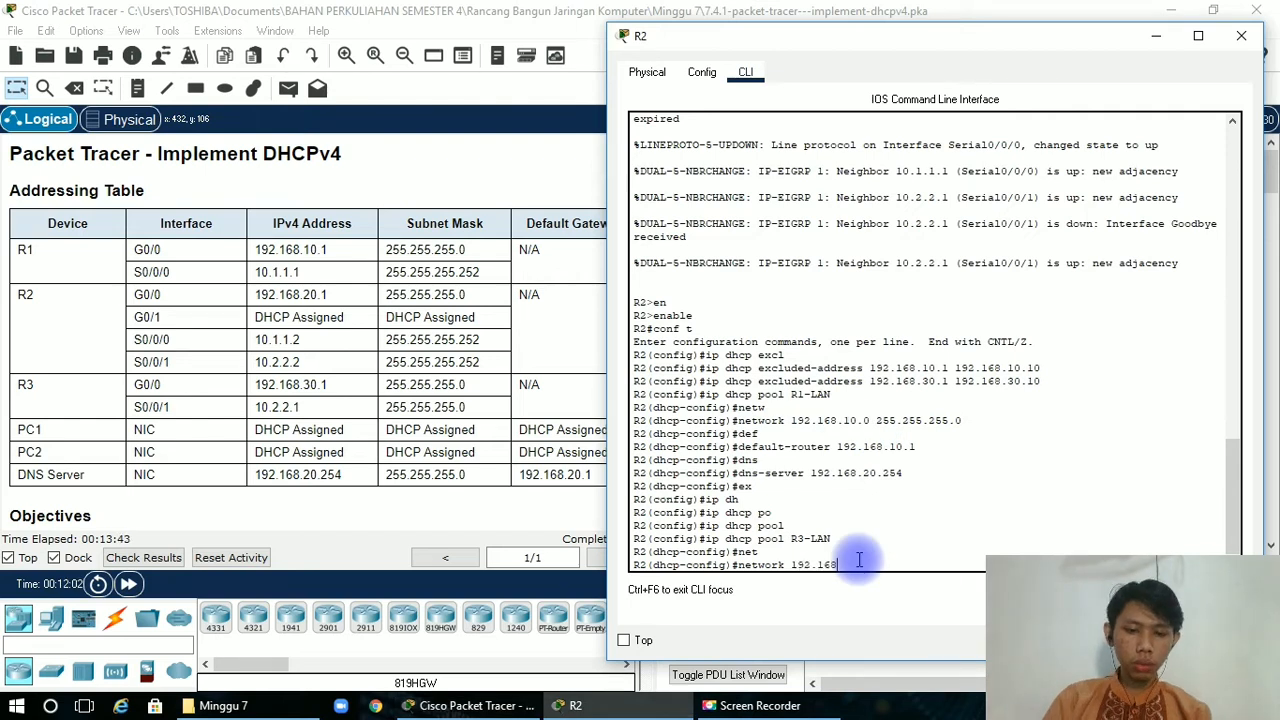
{"action": "type", "text": "."}
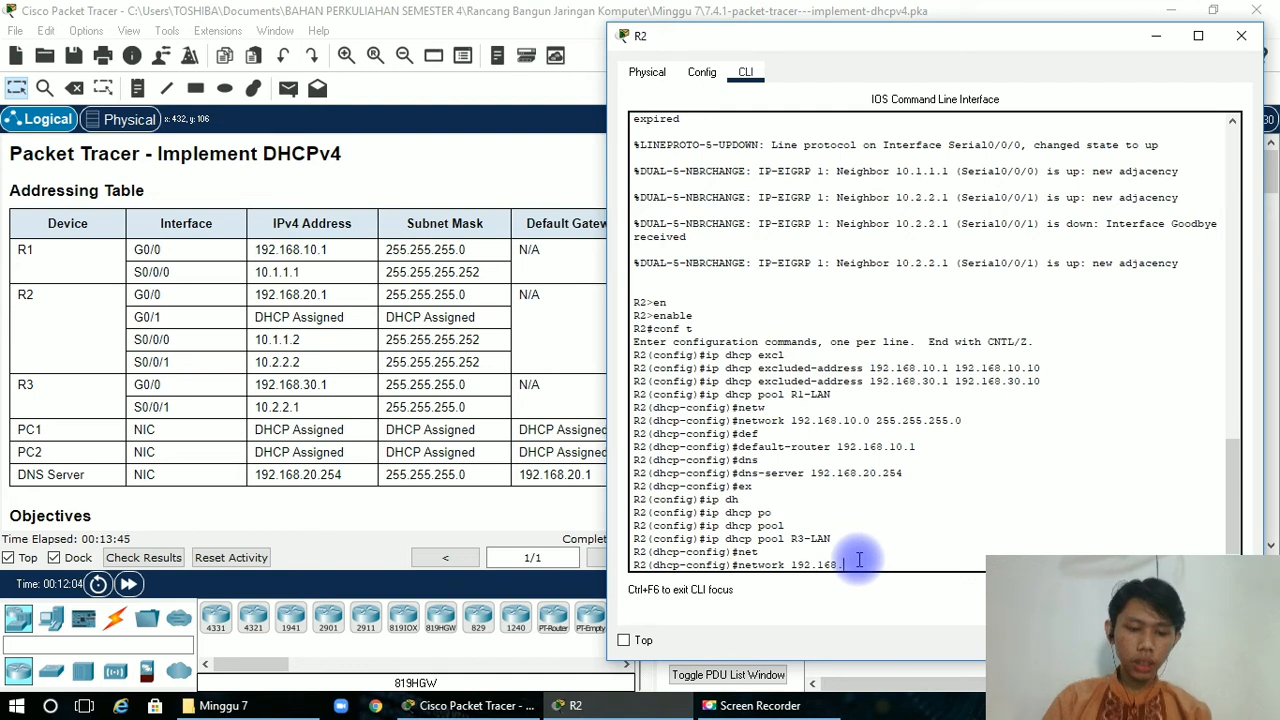
{"action": "type", "text": "30.0"}
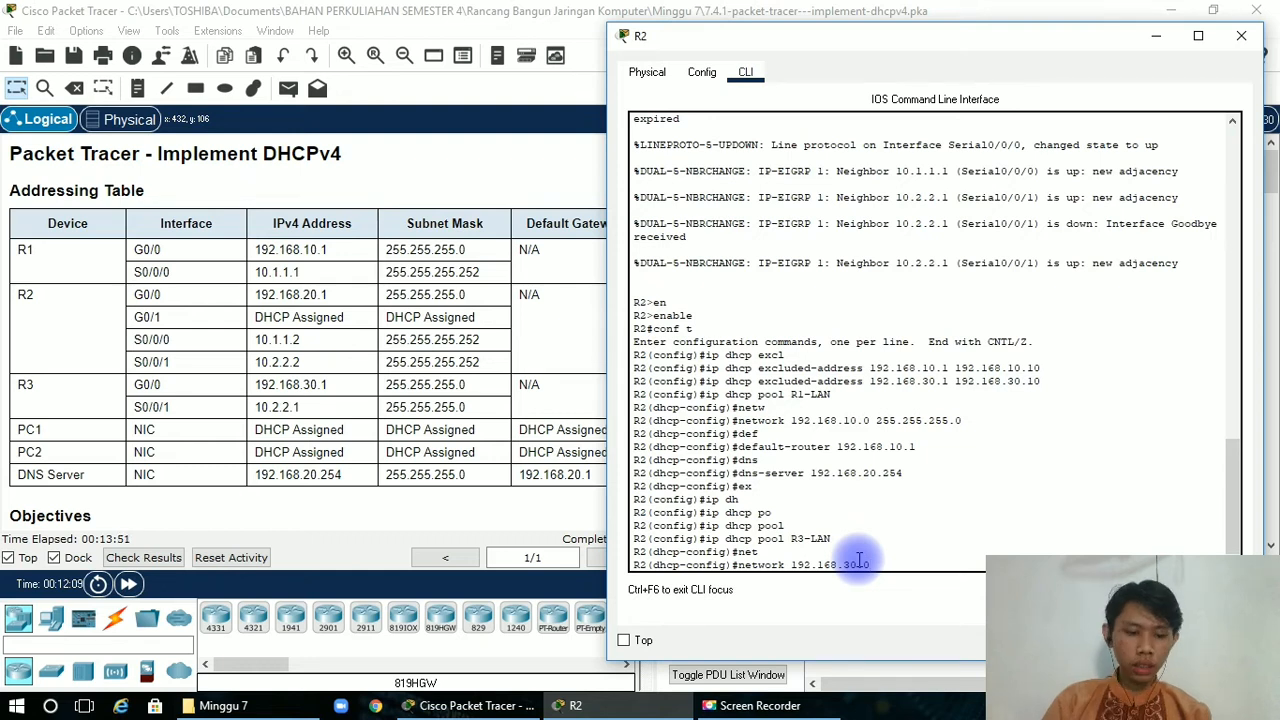
{"action": "type", "text": "55.25"}
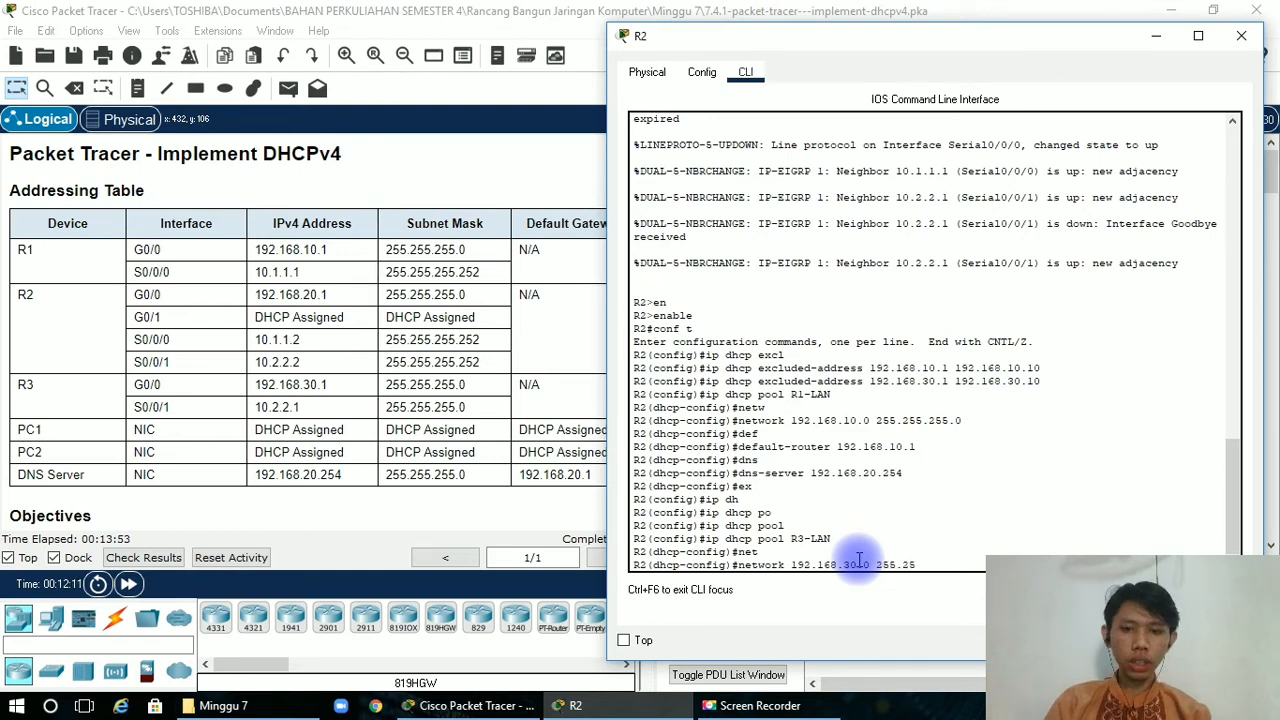
{"action": "type", "text": "5.255.0"}
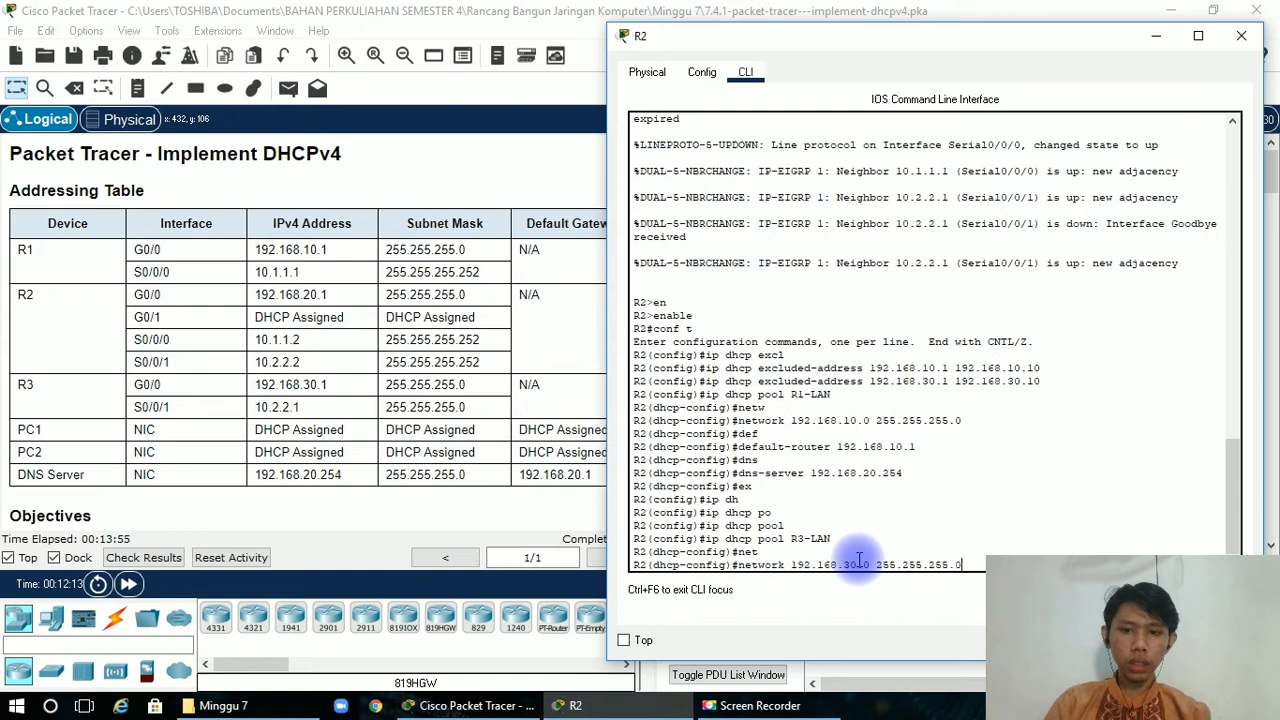
{"action": "key", "text": "Return"}
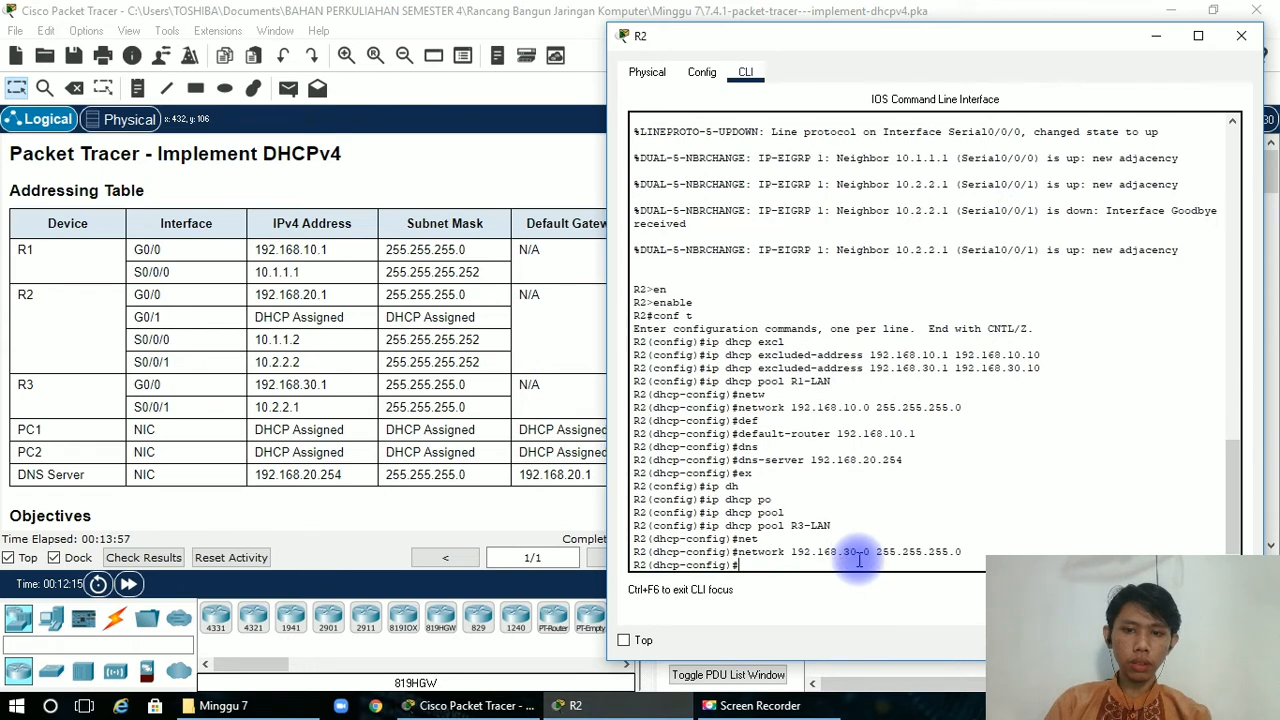
Set the R3-LAN pool's default gateway to 192.168.30.1 with the default-router command.
{"action": "type", "text": "def"}
{"action": "key", "text": "Tab"}
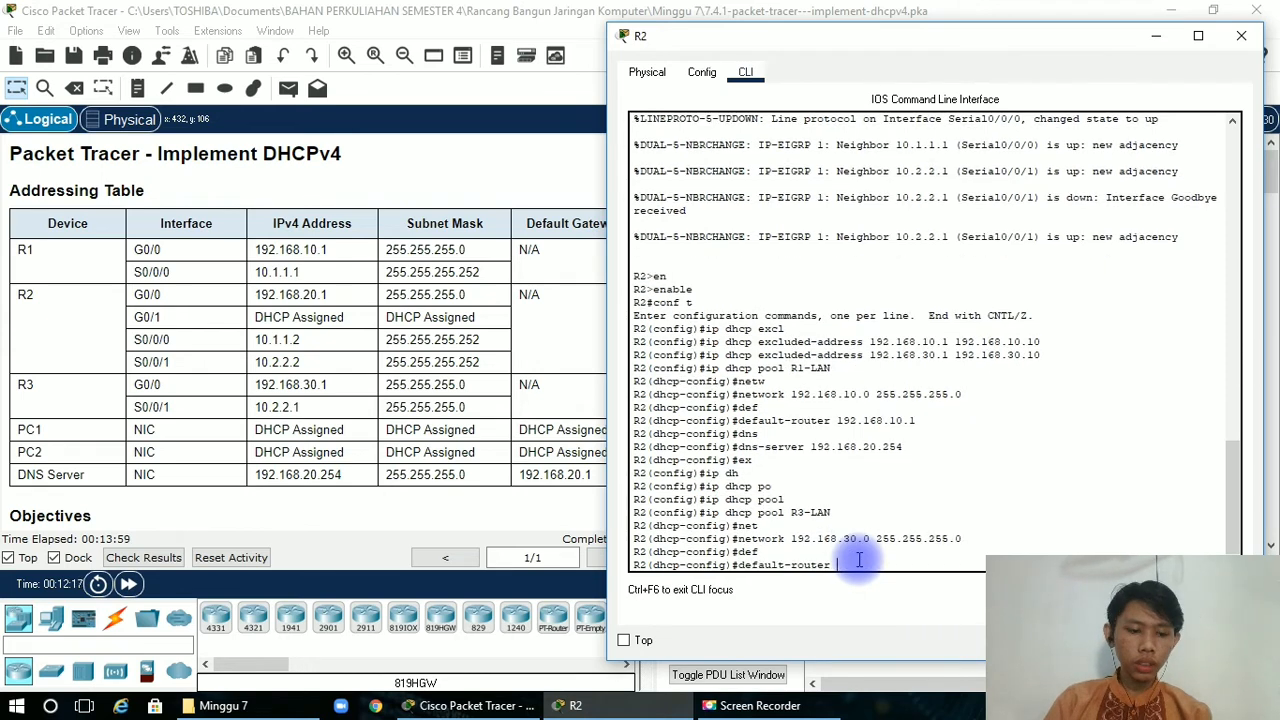
{"action": "type", "text": "192.168"}
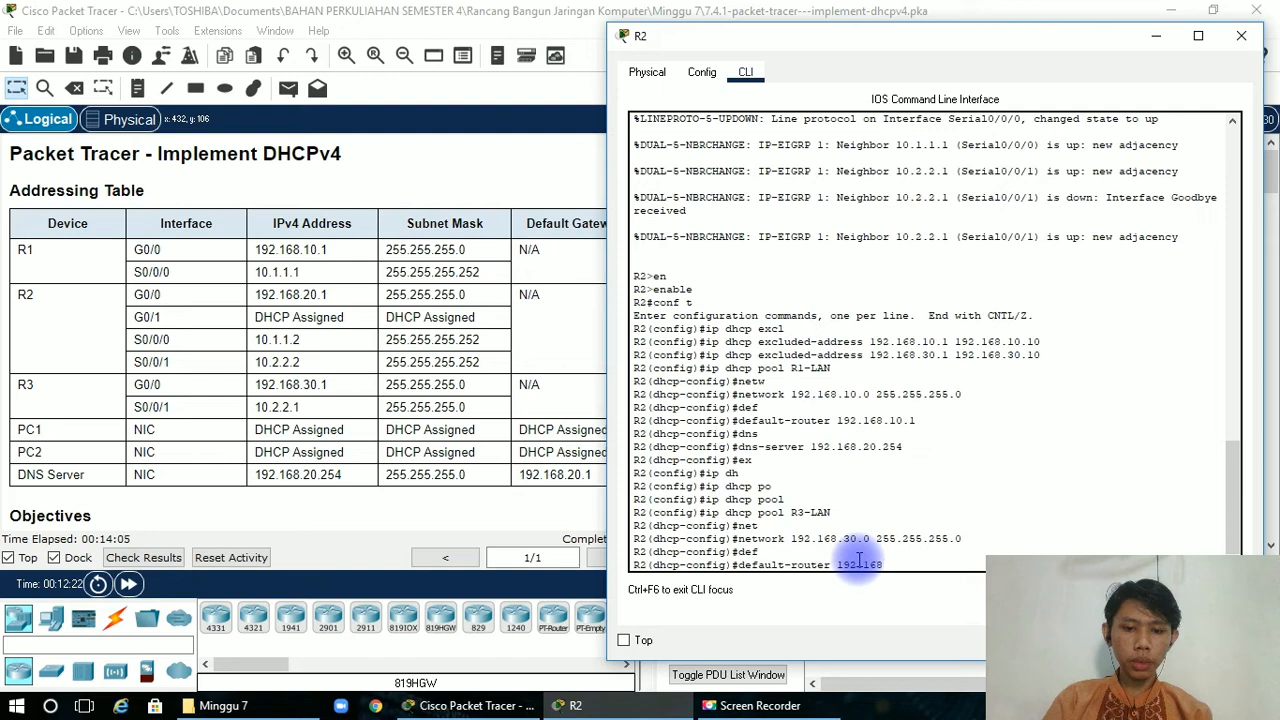
{"action": "type", "text": ".30.1"}
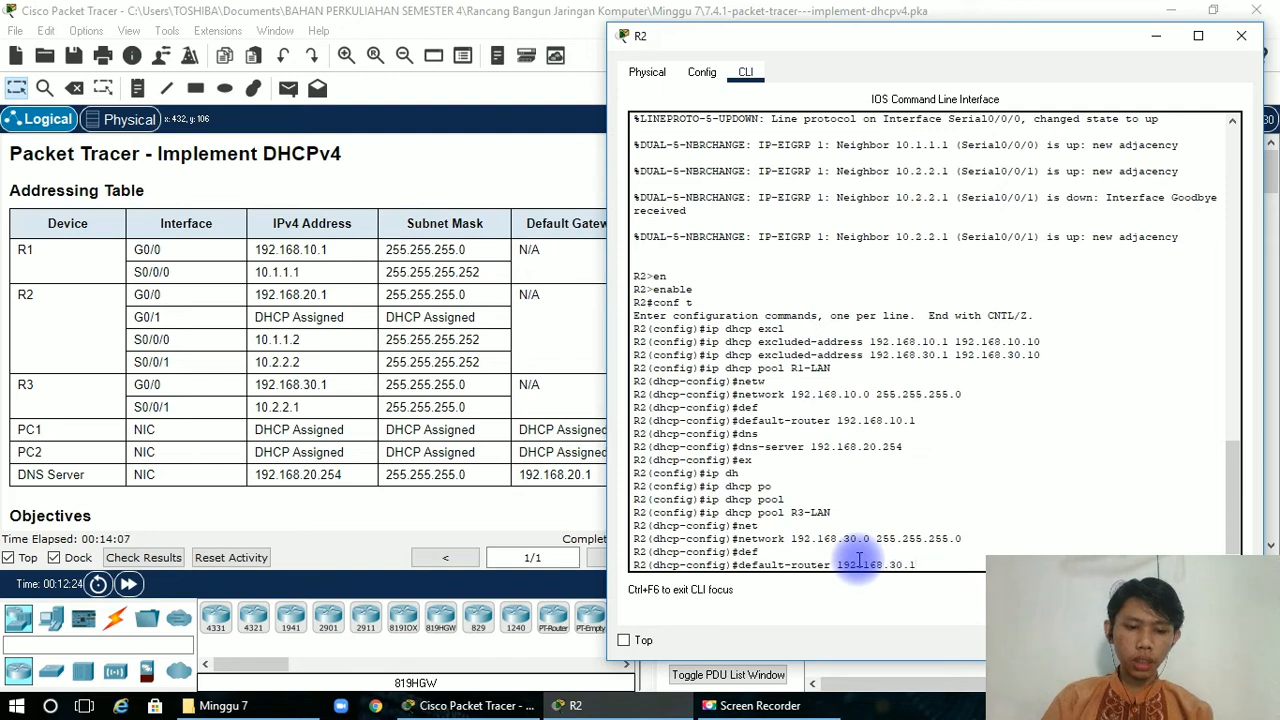
{"action": "key", "text": "Return"}
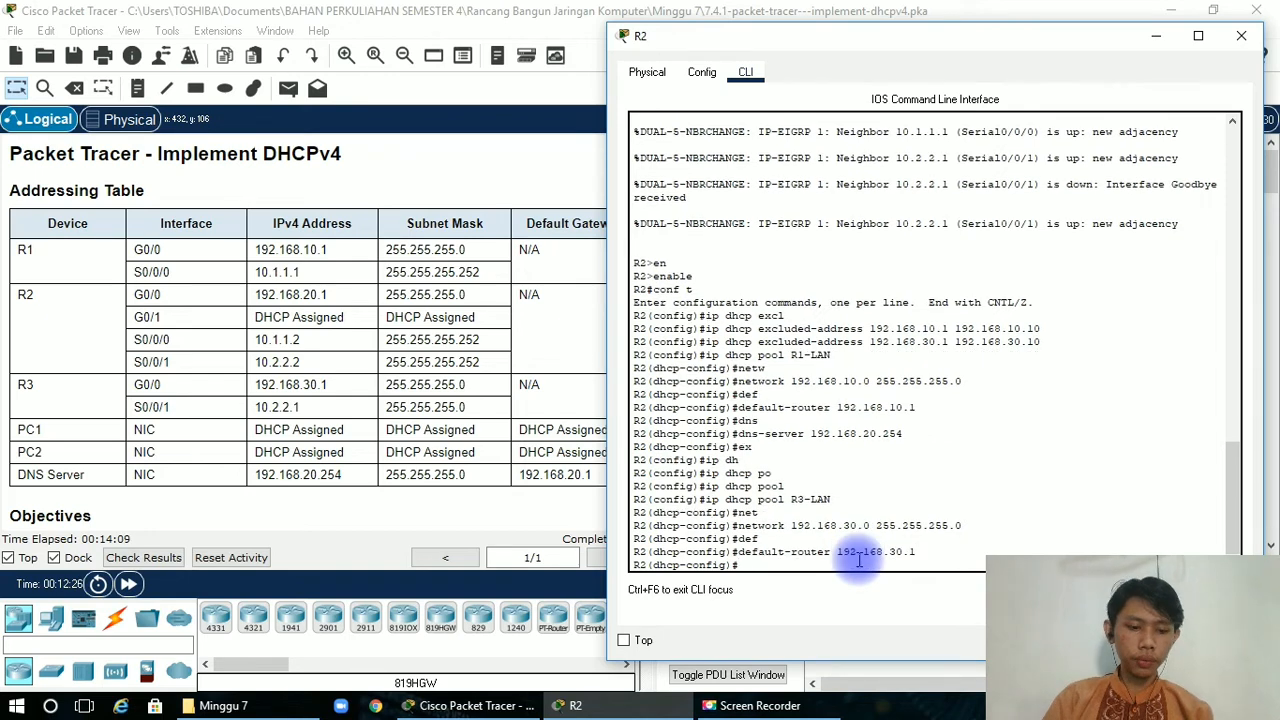
Set the R3-LAN pool's DNS server to 192.168.20.254 with the dns-server command.
{"action": "type", "text": "d"}
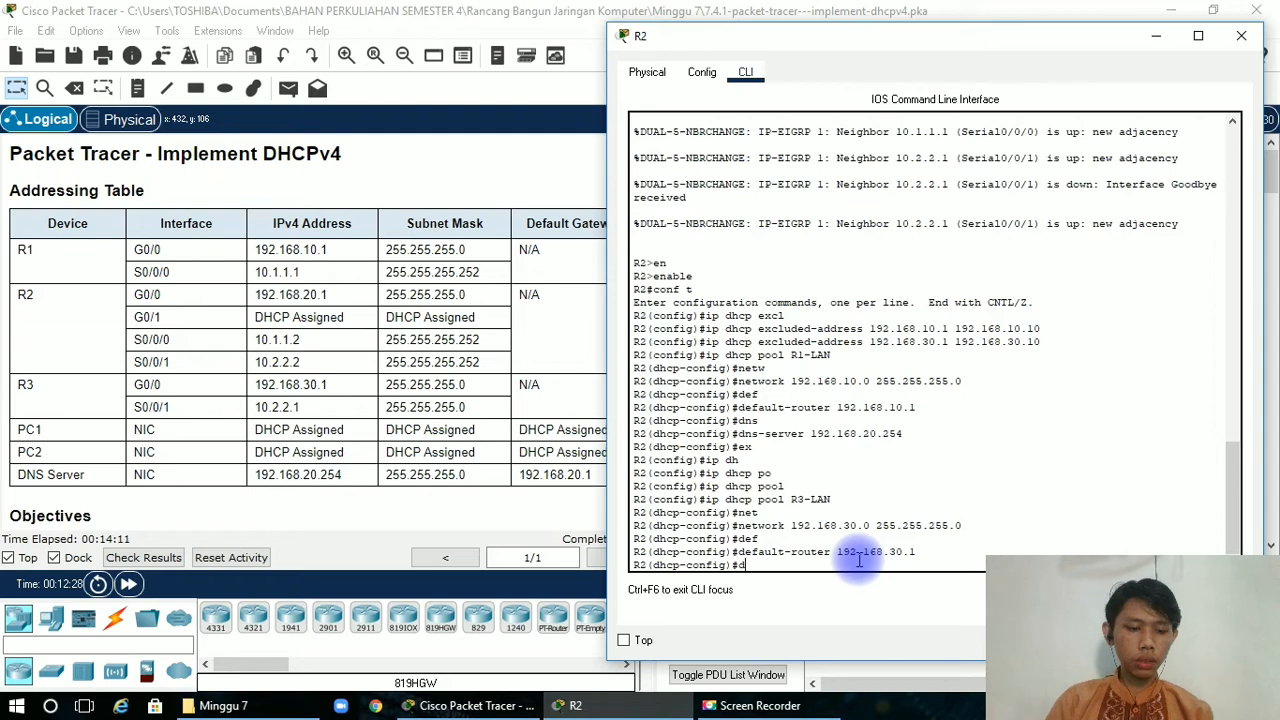
{"action": "type", "text": "ns"}
{"action": "key", "text": "Tab"}
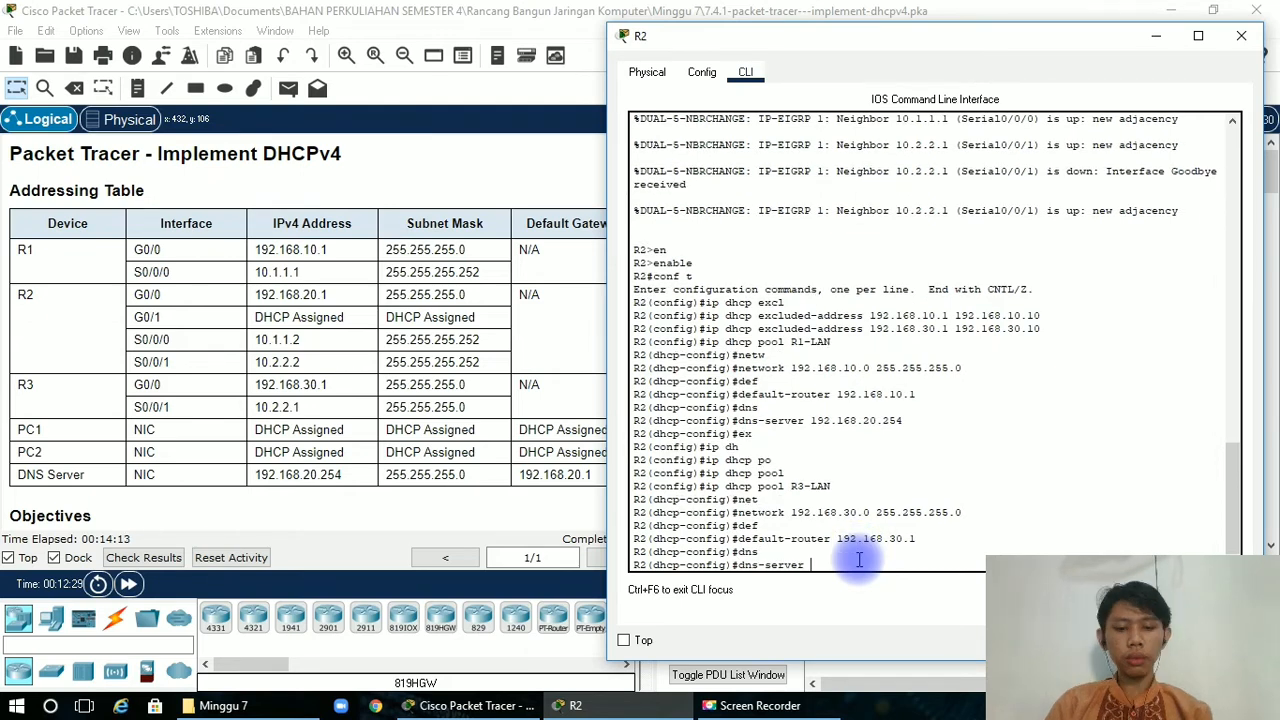
{"action": "type", "text": "192.1"}
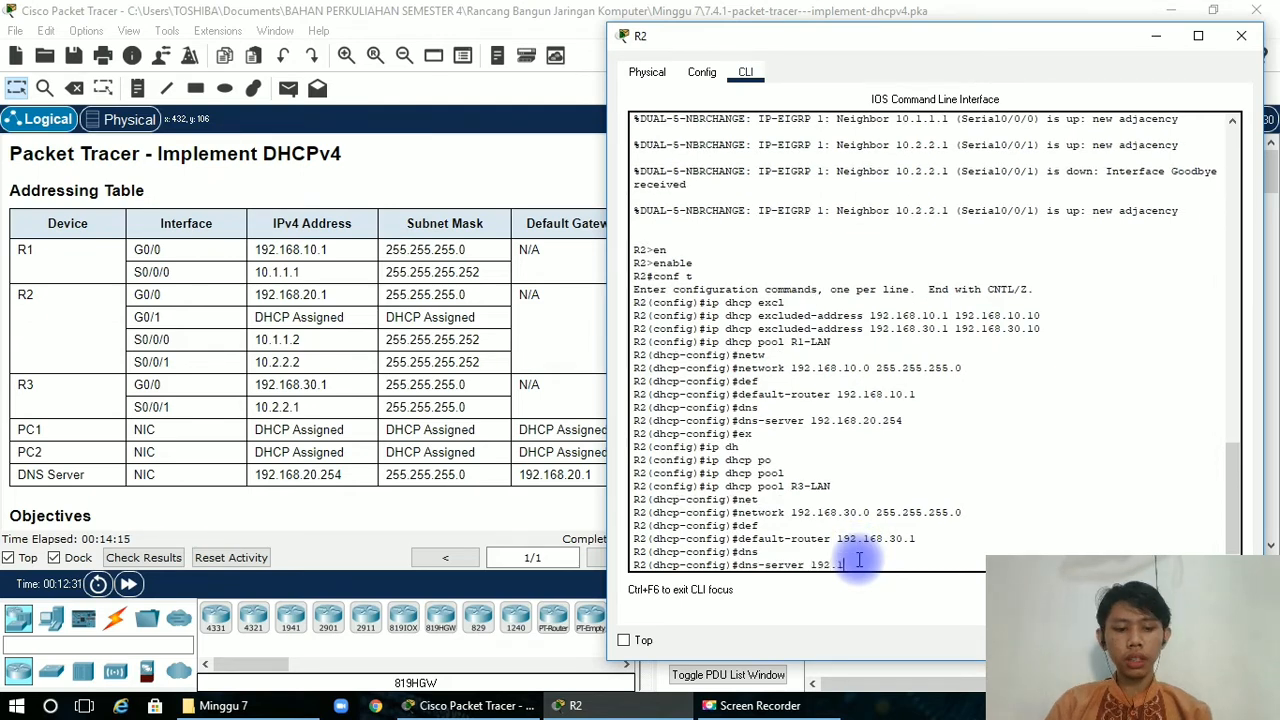
{"action": "type", "text": "68.20."}
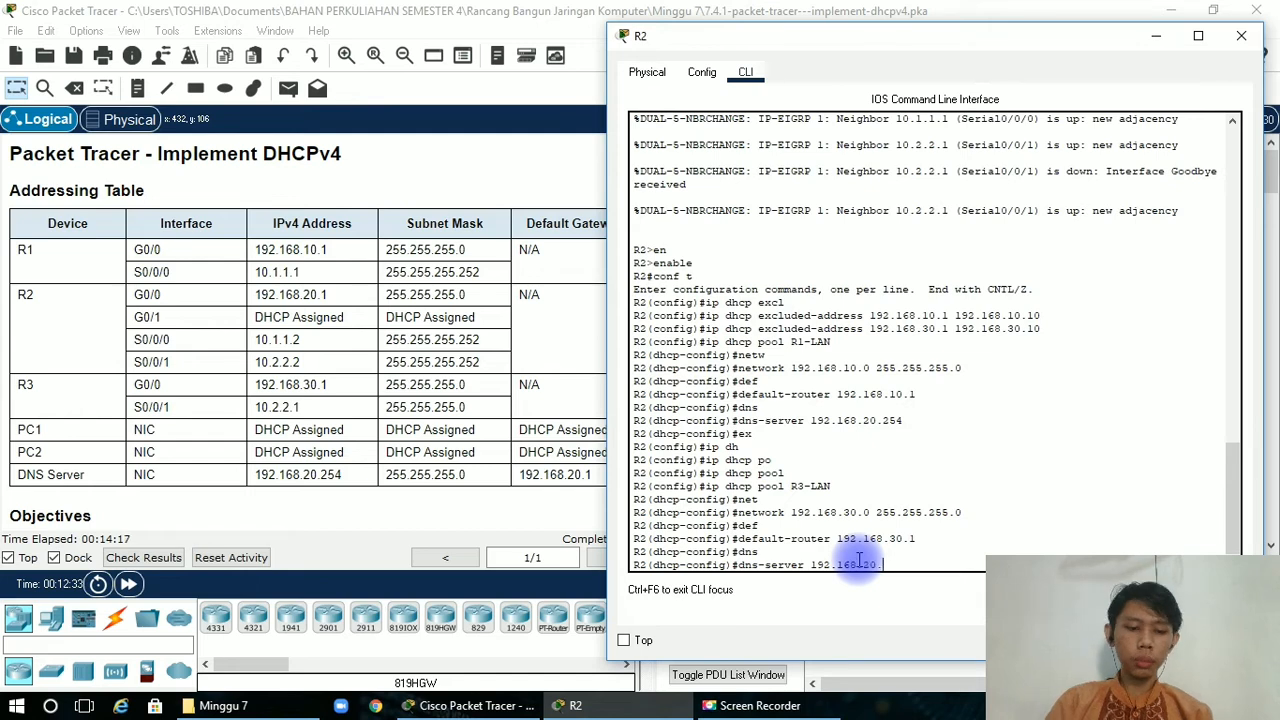
{"action": "type", "text": "25"}
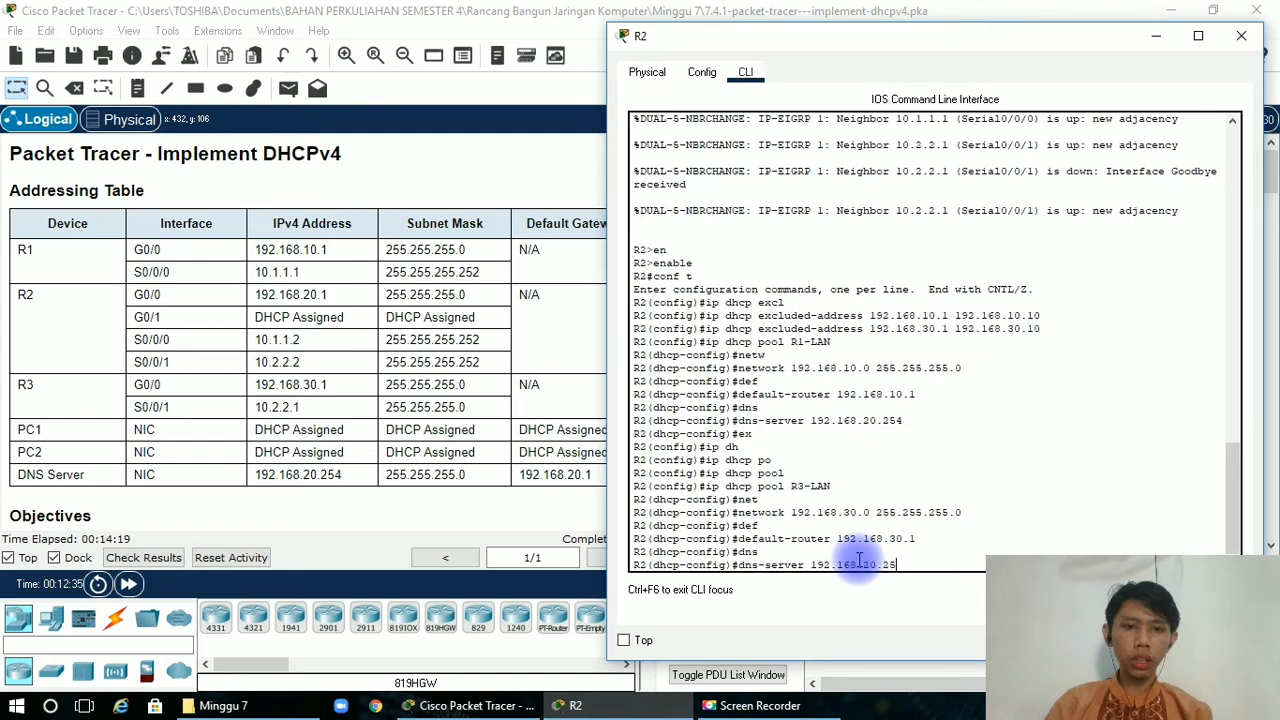
{"action": "type", "text": "4"}
{"action": "key", "text": "Return"}
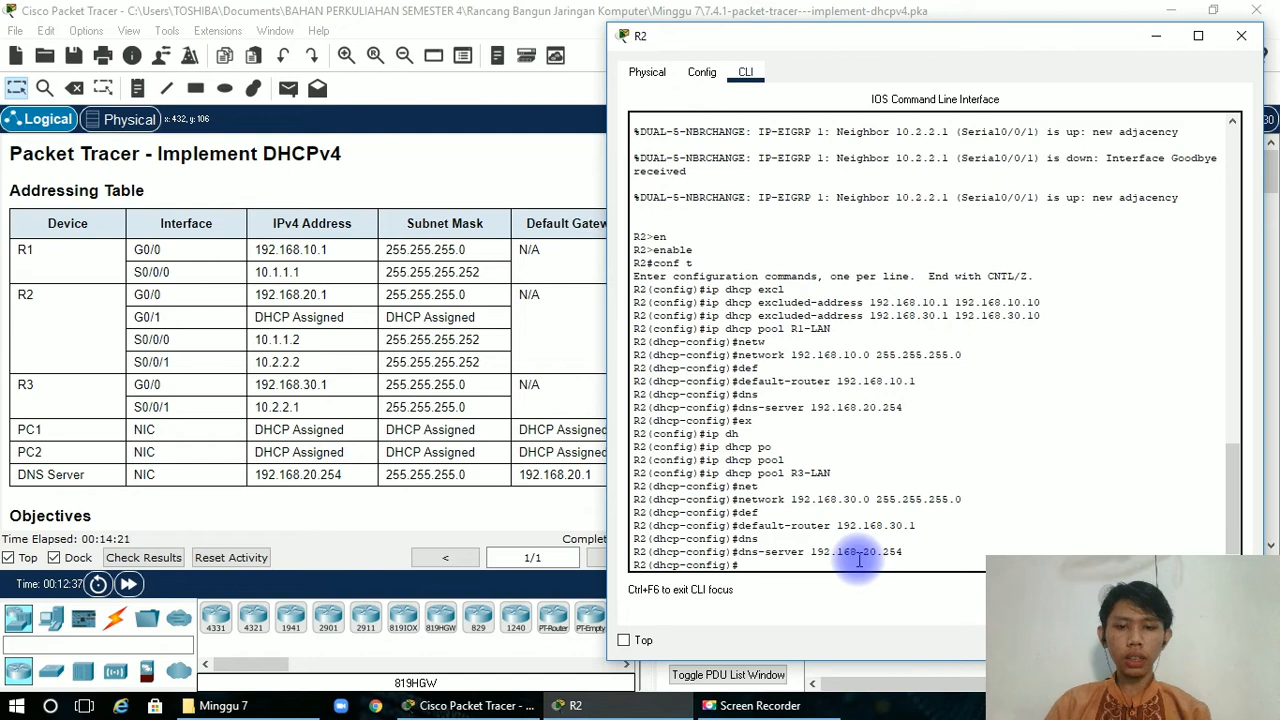
Review the Part 2 DHCP relay instructions and enter global configuration mode in R1's command line with enable and conf t.
{"action": "left_click", "coordinate": [1153, 48]}
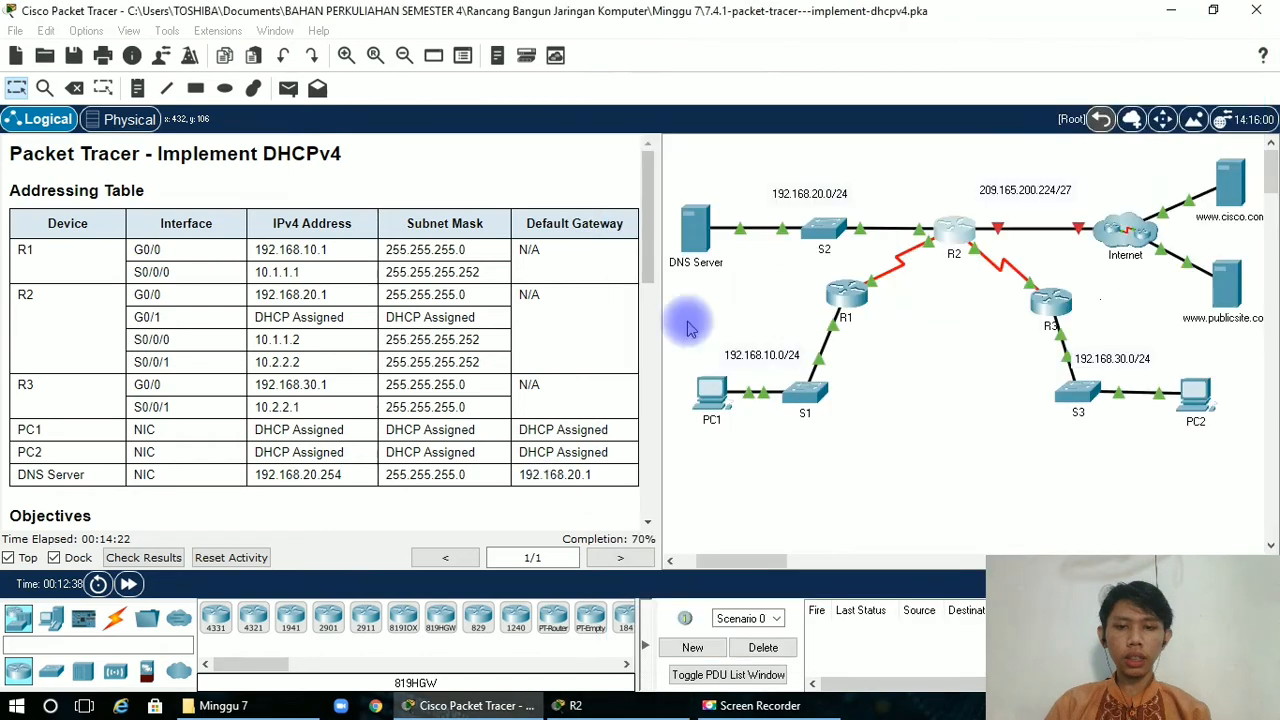
{"action": "left_click_drag", "start_coordinate": [650, 278], "coordinate": [614, 537]}
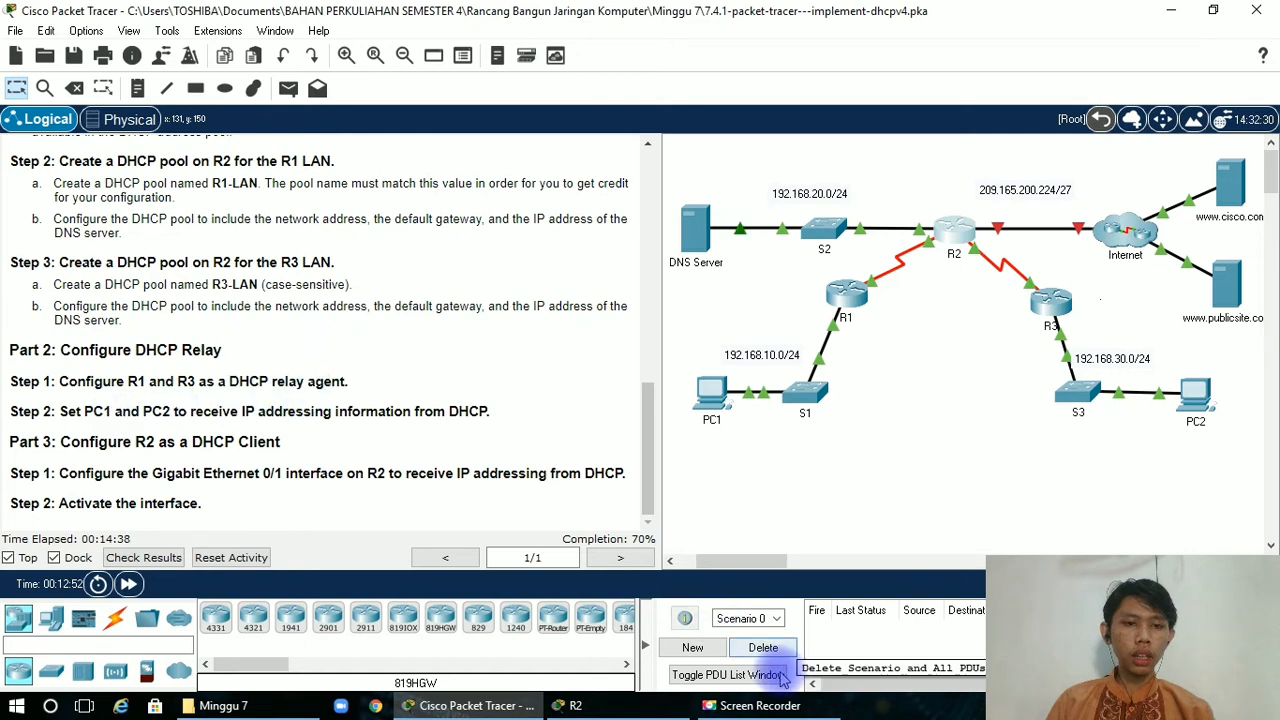
{"action": "left_click", "coordinate": [853, 305]}
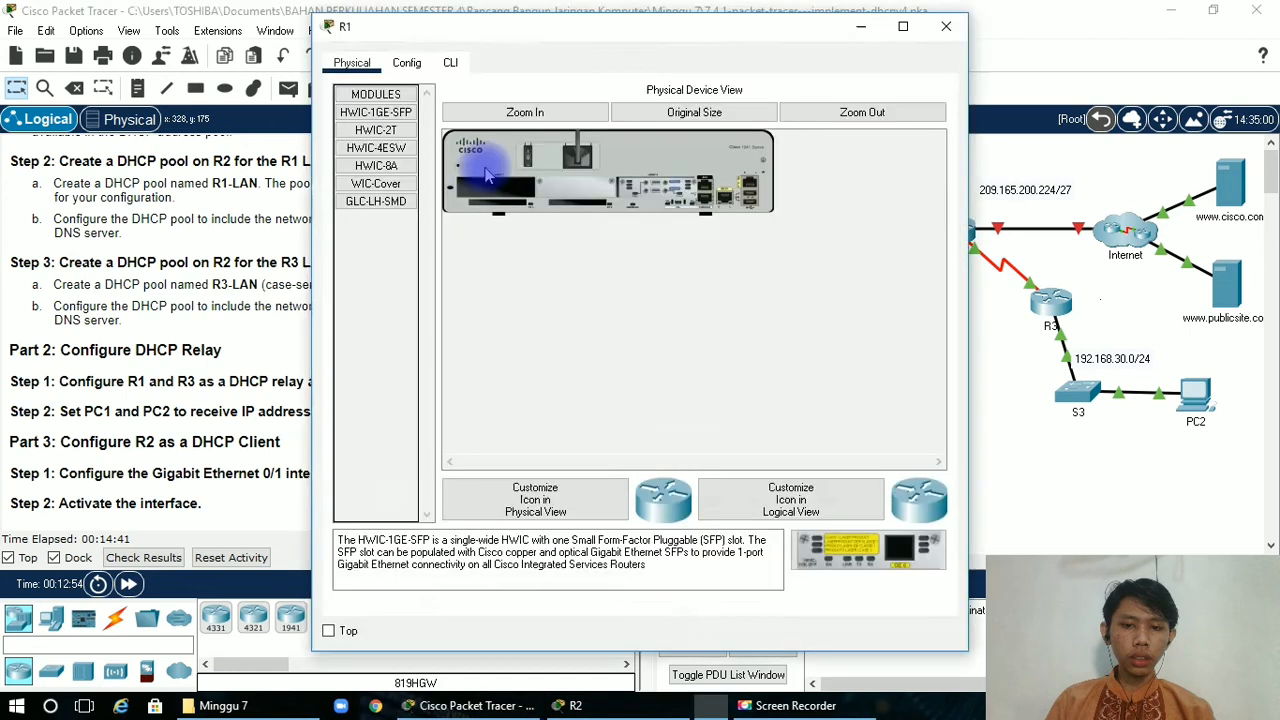
{"action": "left_click", "coordinate": [451, 62]}
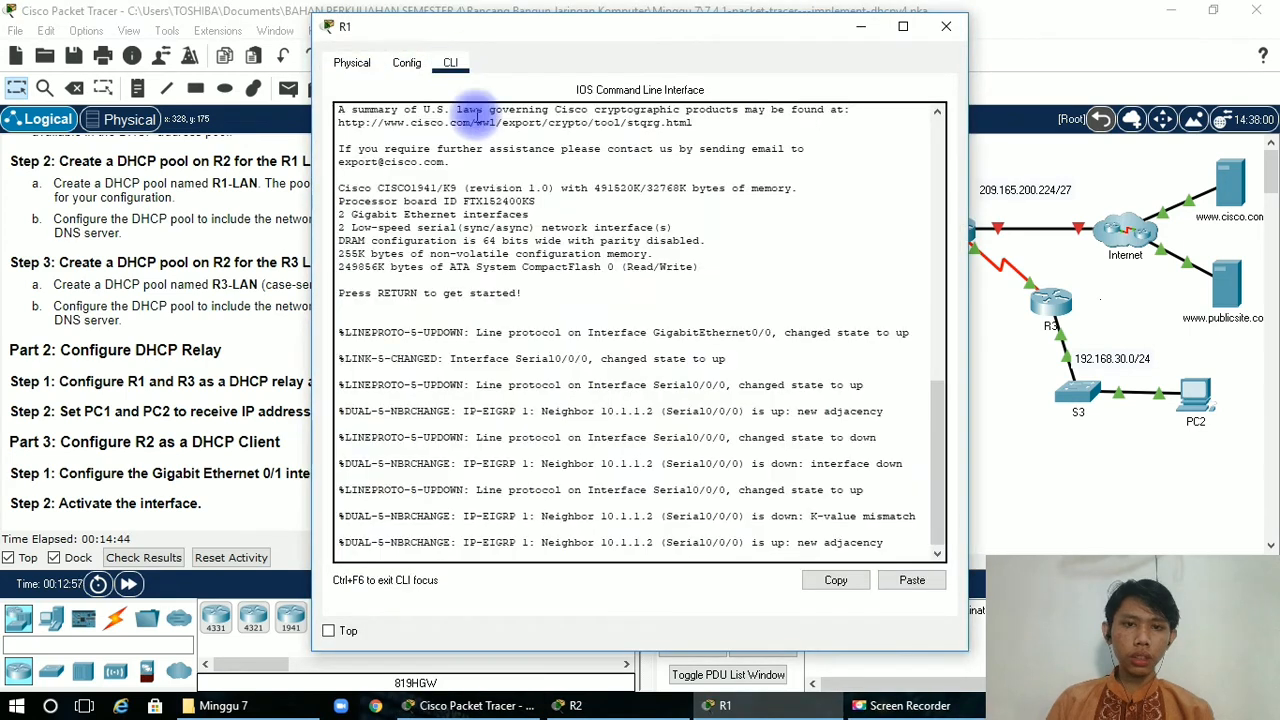
{"action": "key", "text": "Return"}
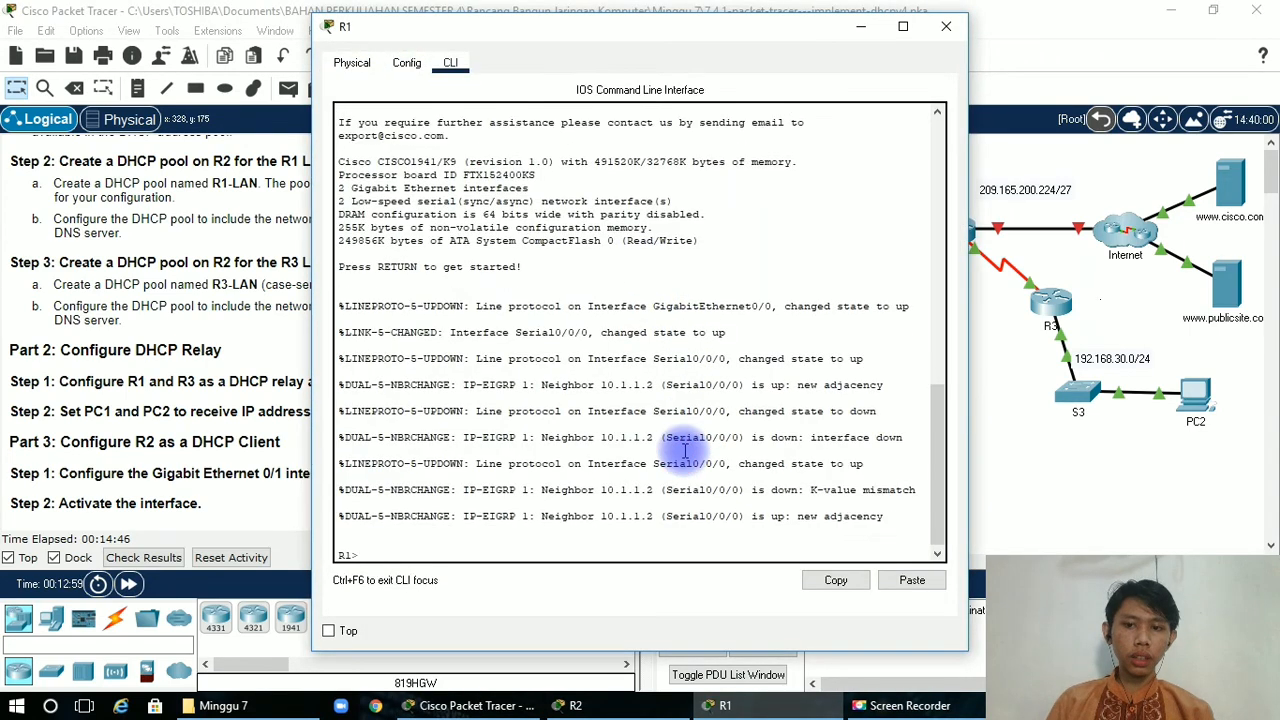
{"action": "type", "text": "en"}
{"action": "key", "text": "Tab"}
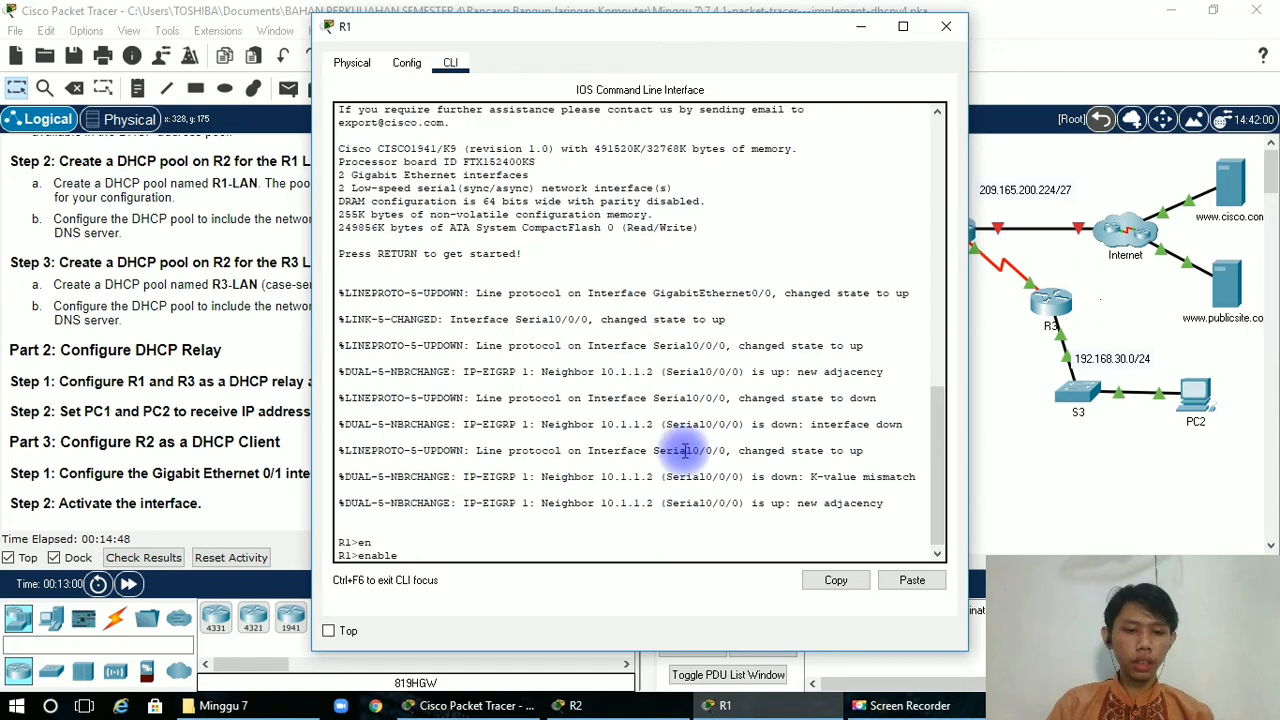
{"action": "key", "text": "Return"}
{"action": "type", "text": "conf t"}
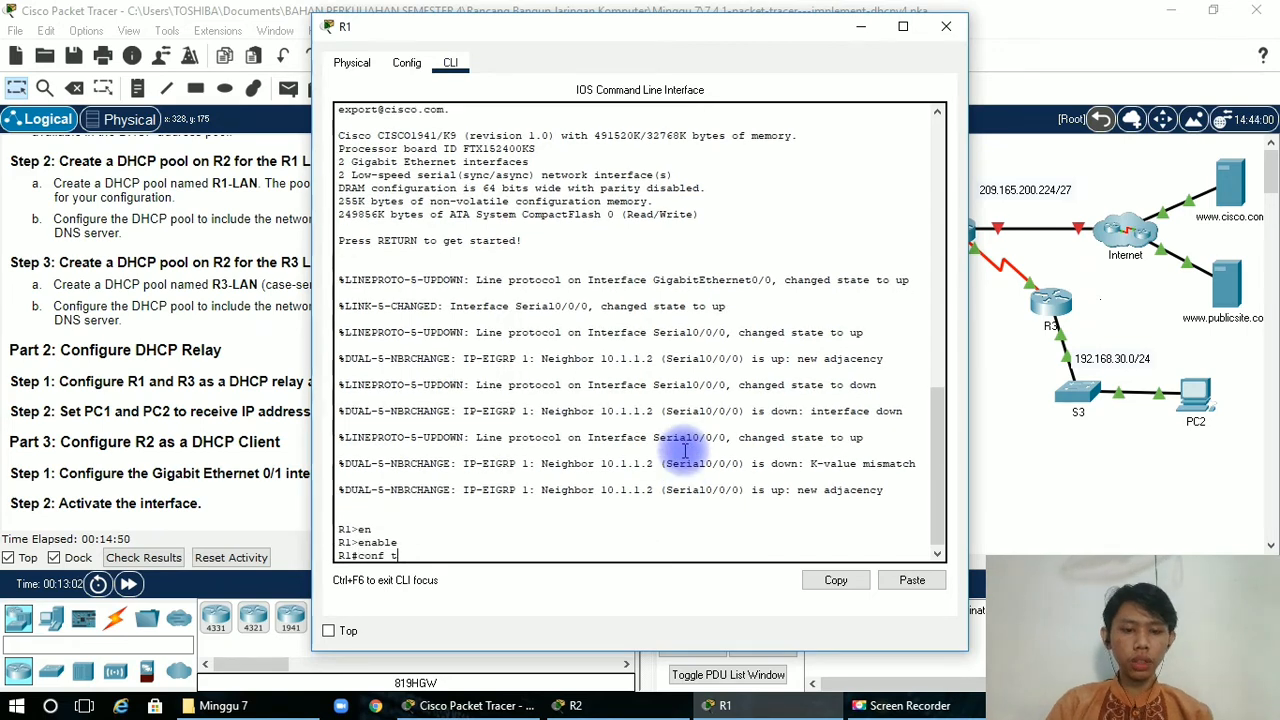
{"action": "key", "text": "Return"}
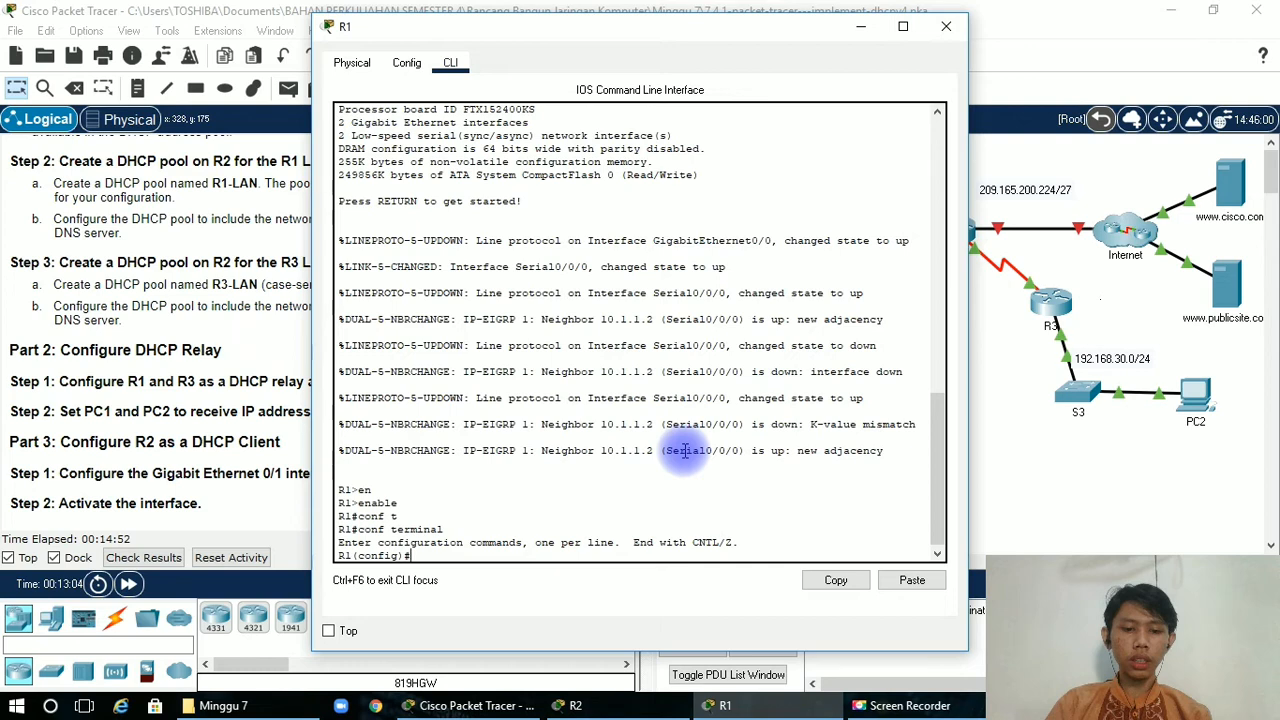
Enter interface configuration mode for gigabitEthernet 0/0 on R1.
{"action": "type", "text": "i"}
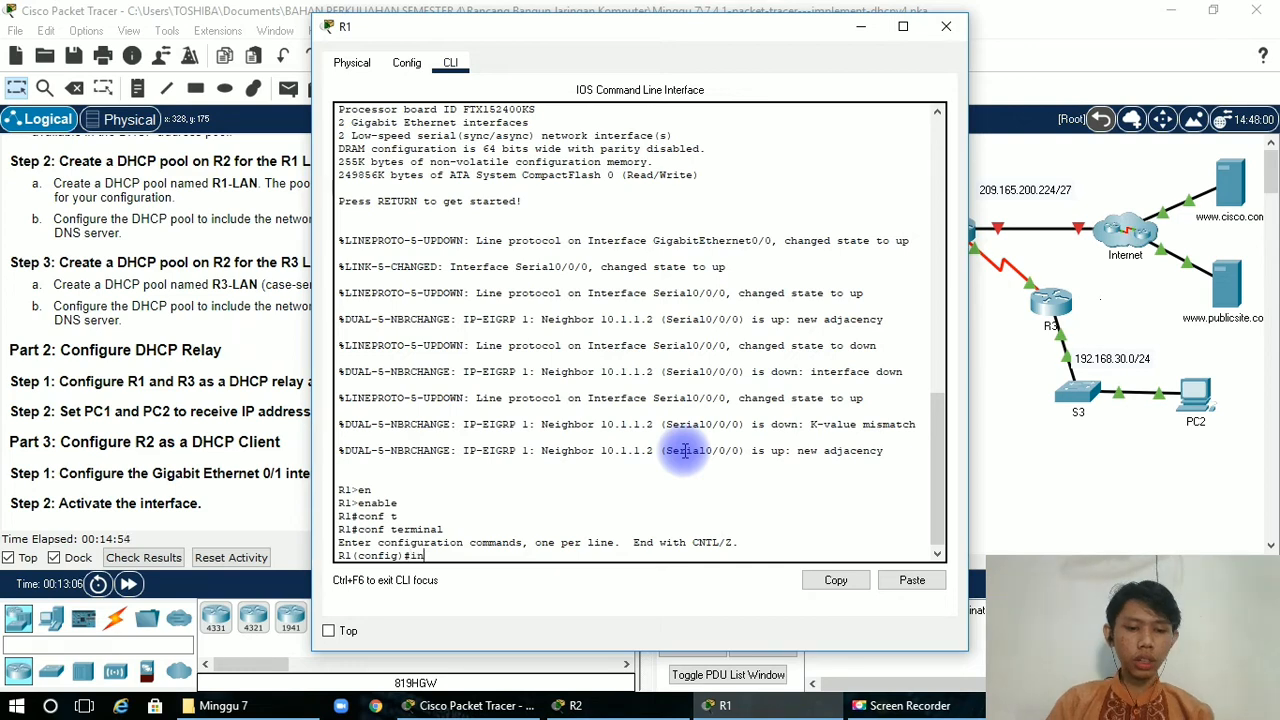
{"action": "type", "text": "n"}
{"action": "key", "text": "Tab"}
{"action": "type", "text": "g"}
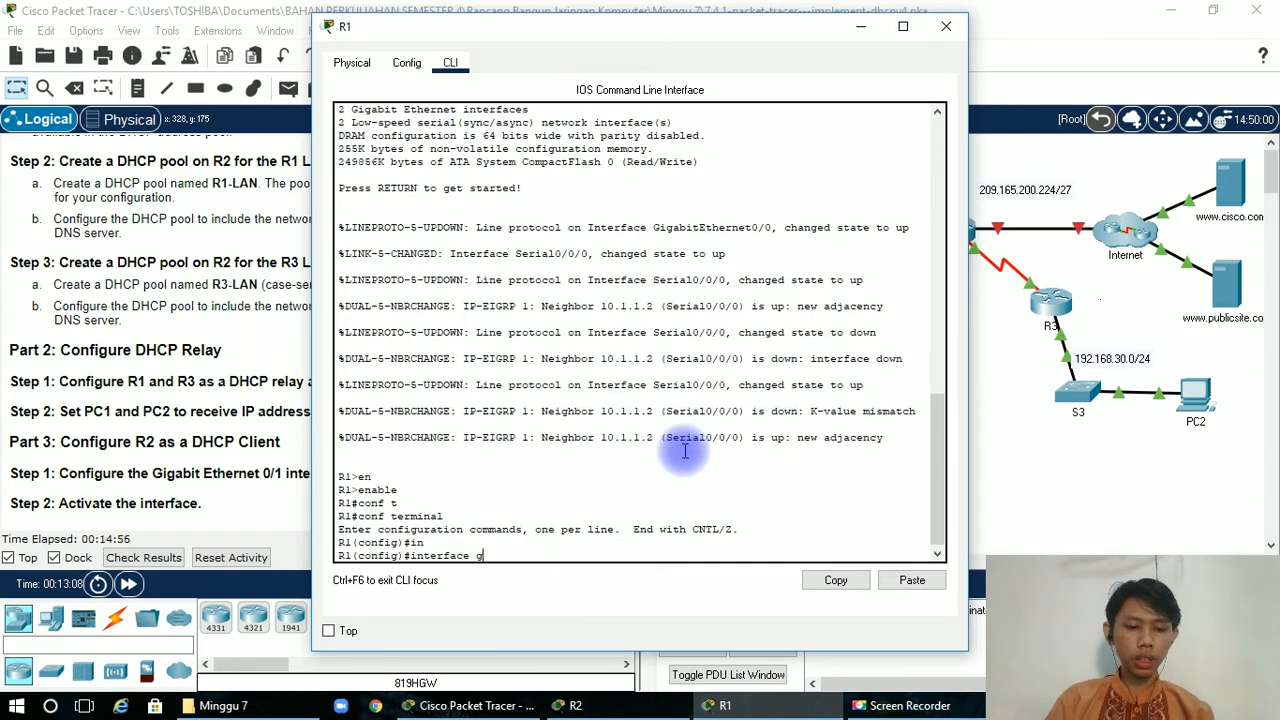
{"action": "key", "text": "Tab"}
{"action": "type", "text": "0"}
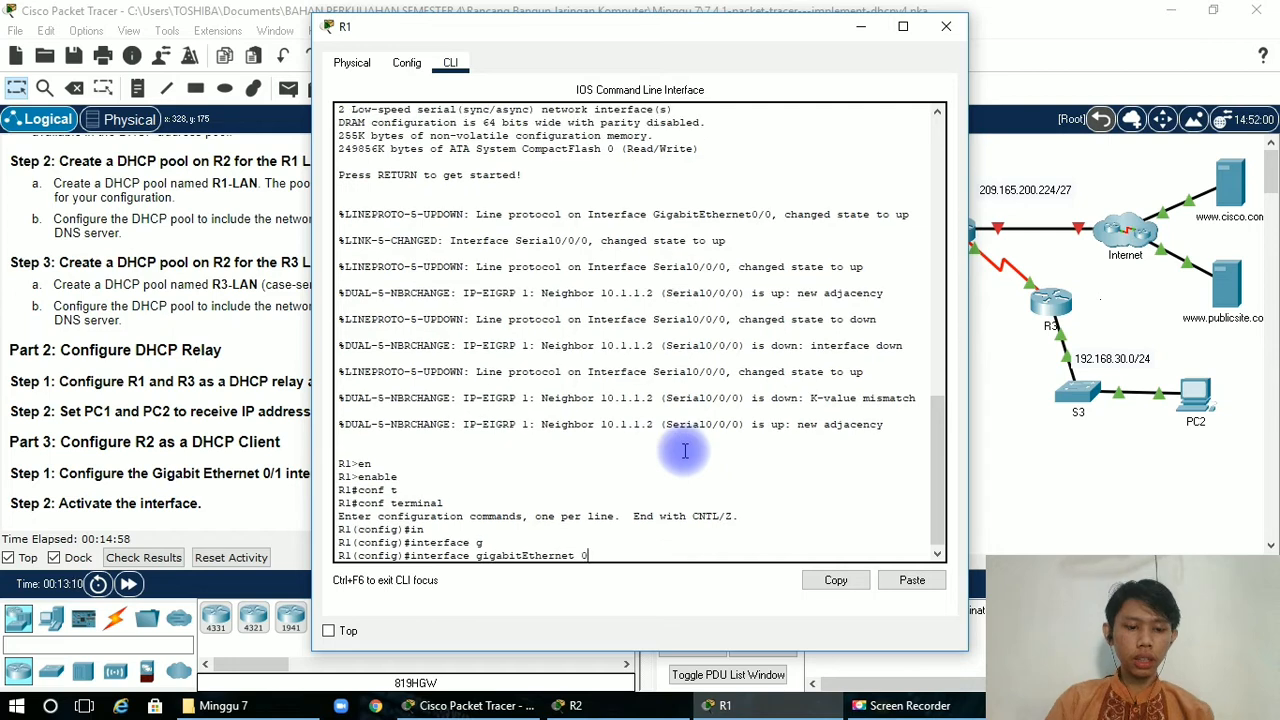
{"action": "type", "text": "/0"}
{"action": "key", "text": "Return"}
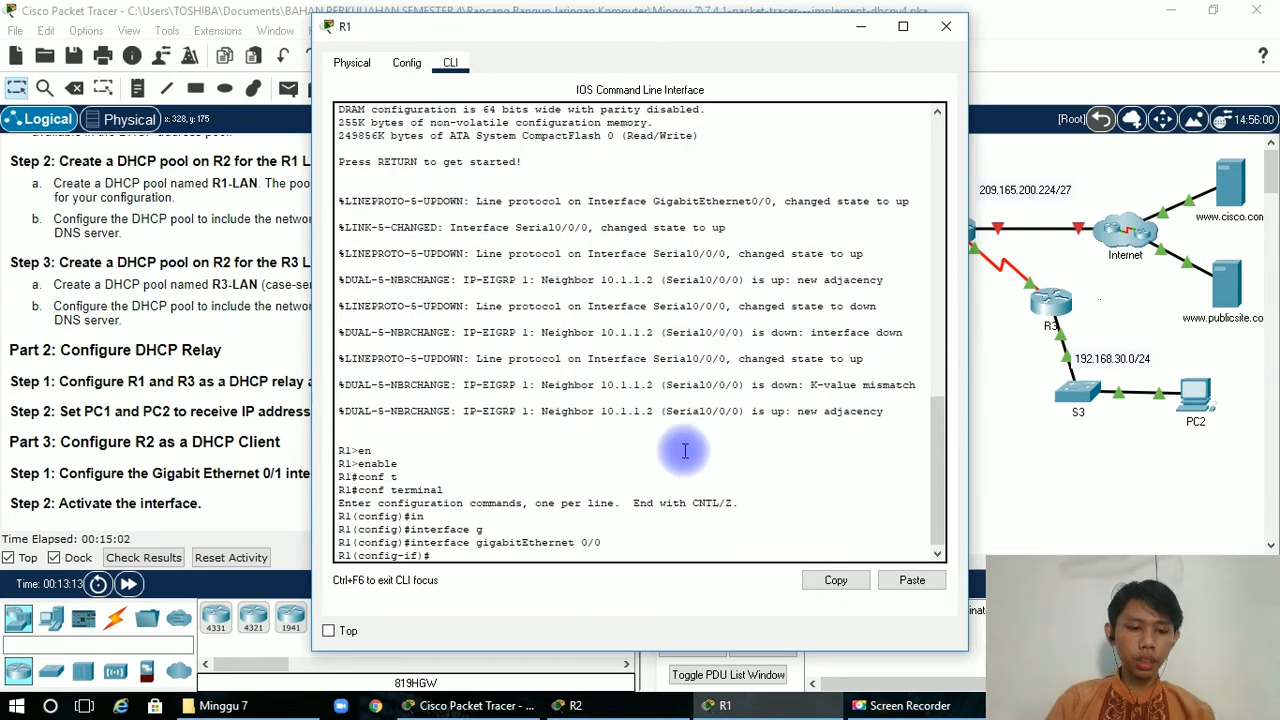
Make R1 a DHCP relay agent by setting ip helper-address 10.1.1.2 on its gigabitEthernet 0/0 interface.
{"action": "type", "text": "ip hel"}
{"action": "key", "text": "Tab"}
{"action": "type", "text": "p"}
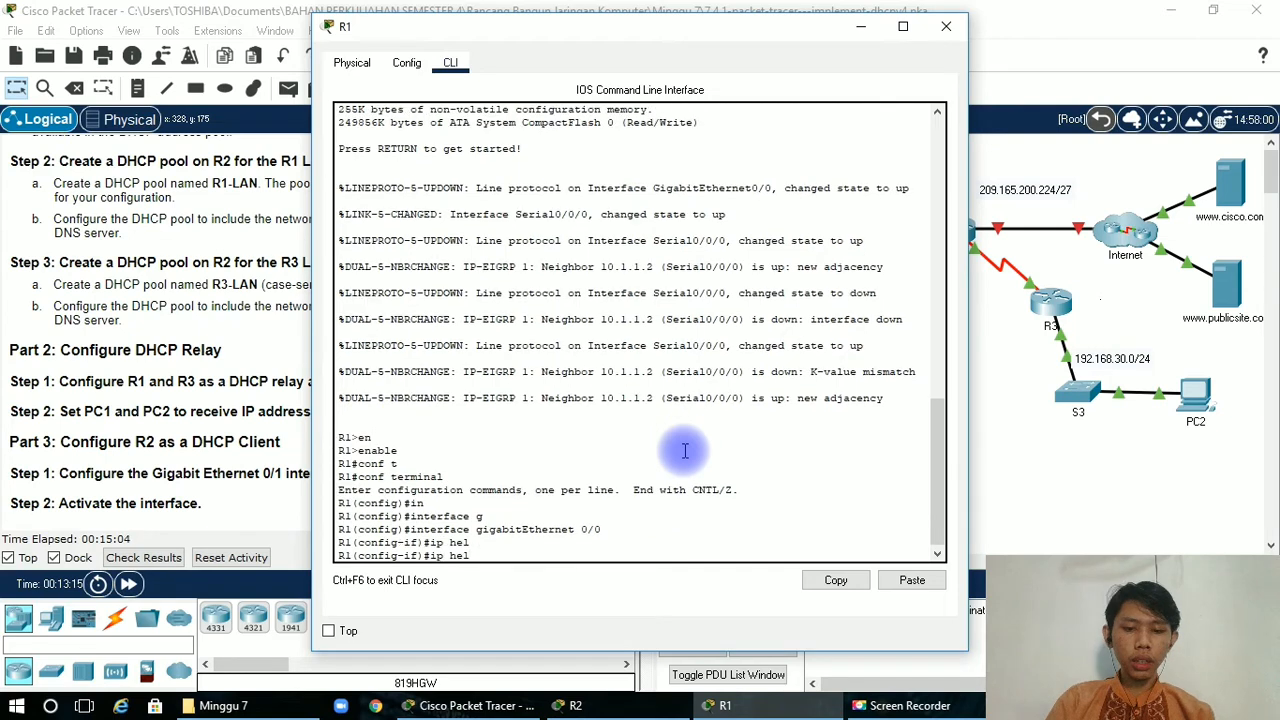
{"action": "key", "text": "Tab"}
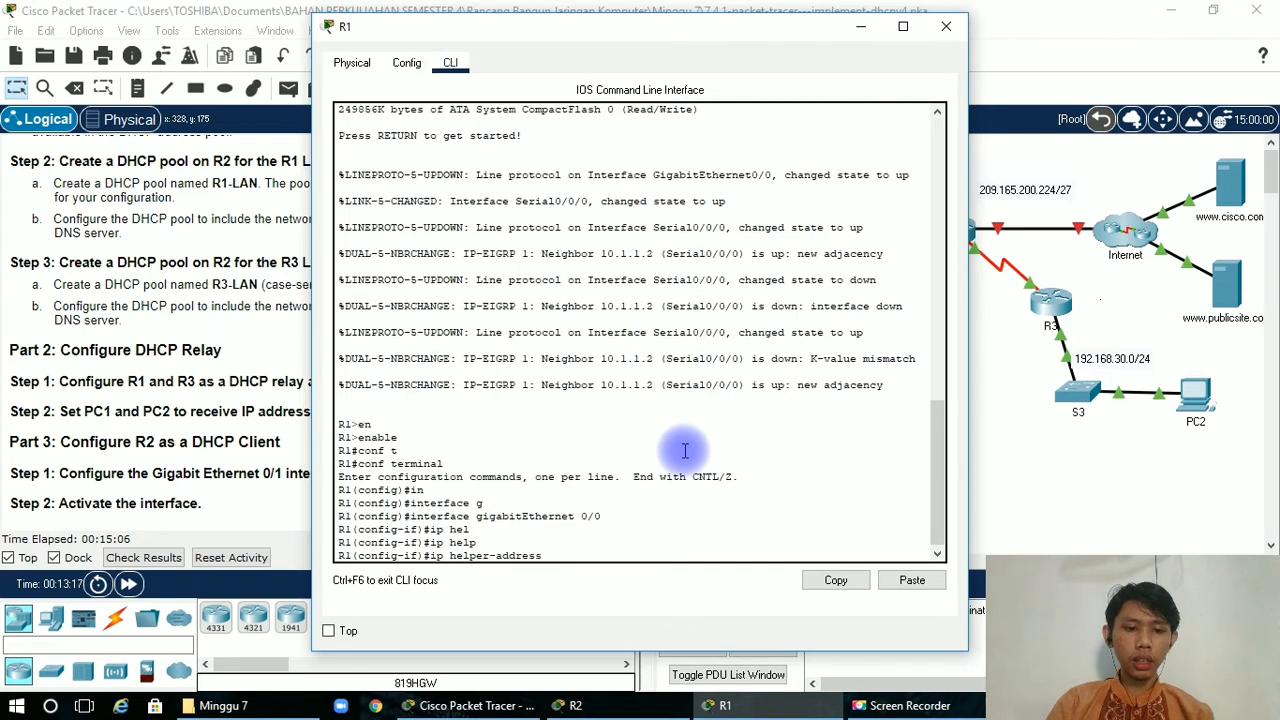
{"action": "type", "text": "10"}
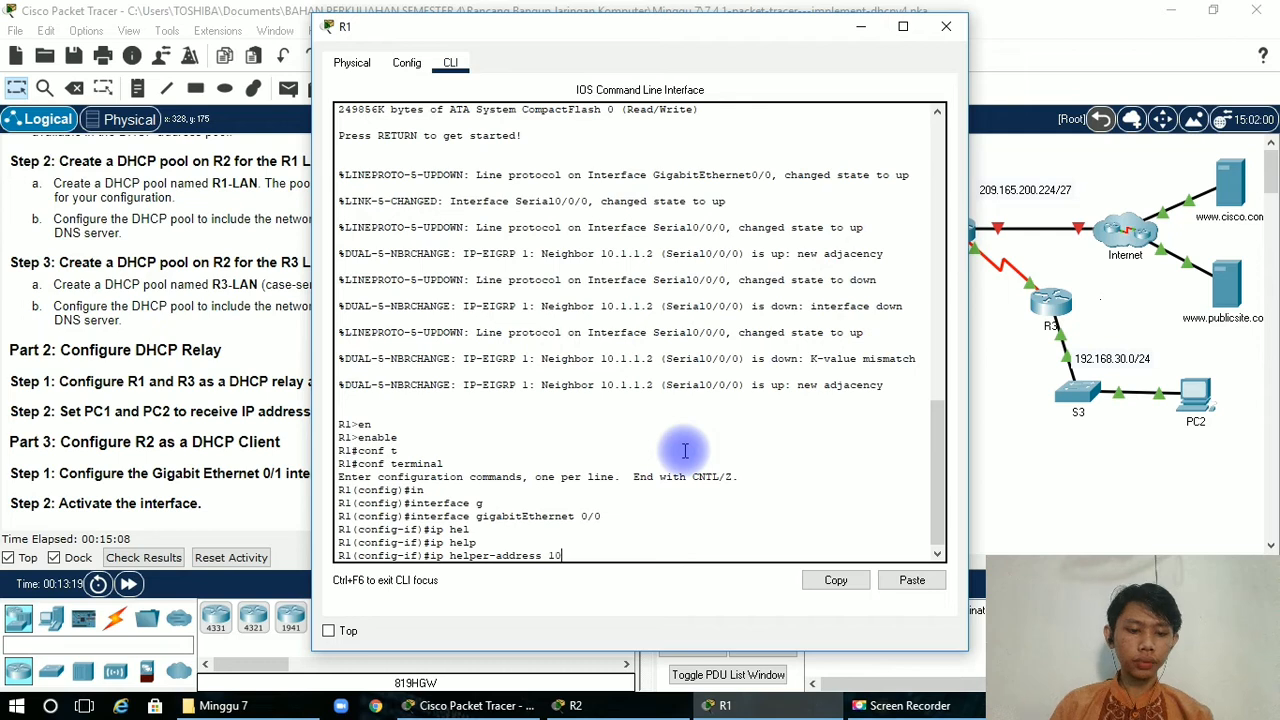
{"action": "type", "text": ".1.1."}
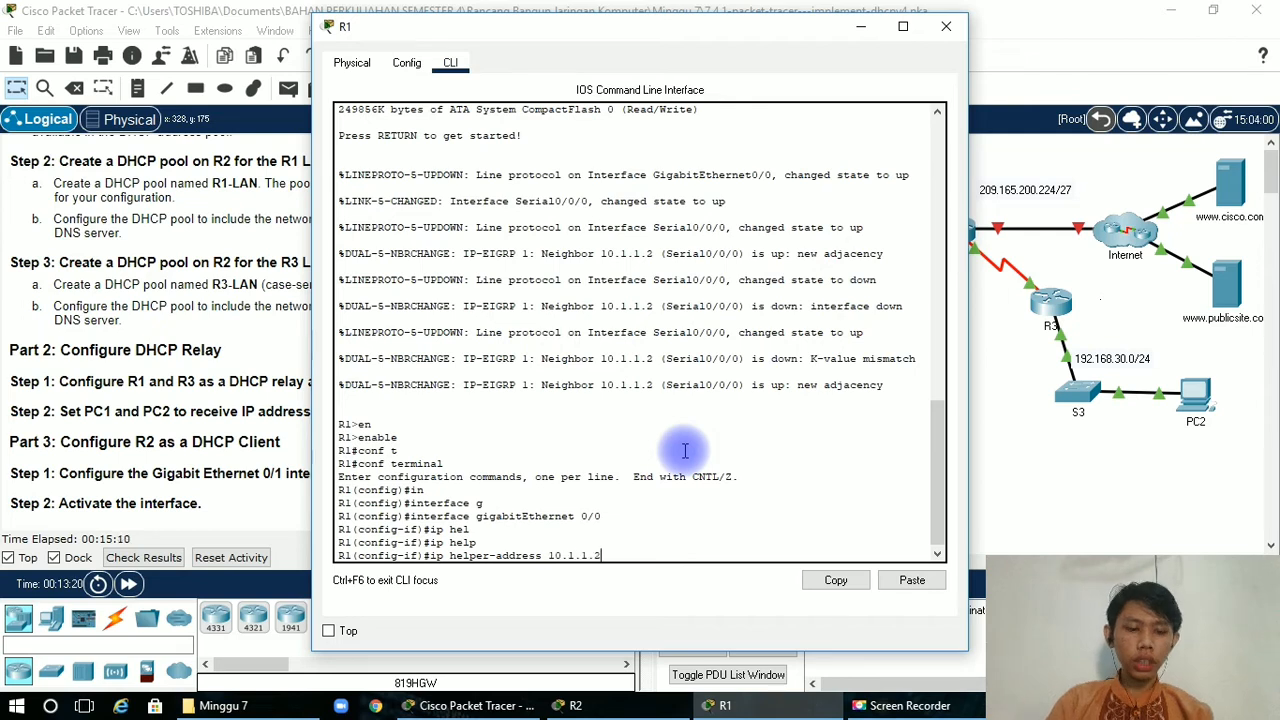
{"action": "type", "text": "2"}
{"action": "key", "text": "Return"}
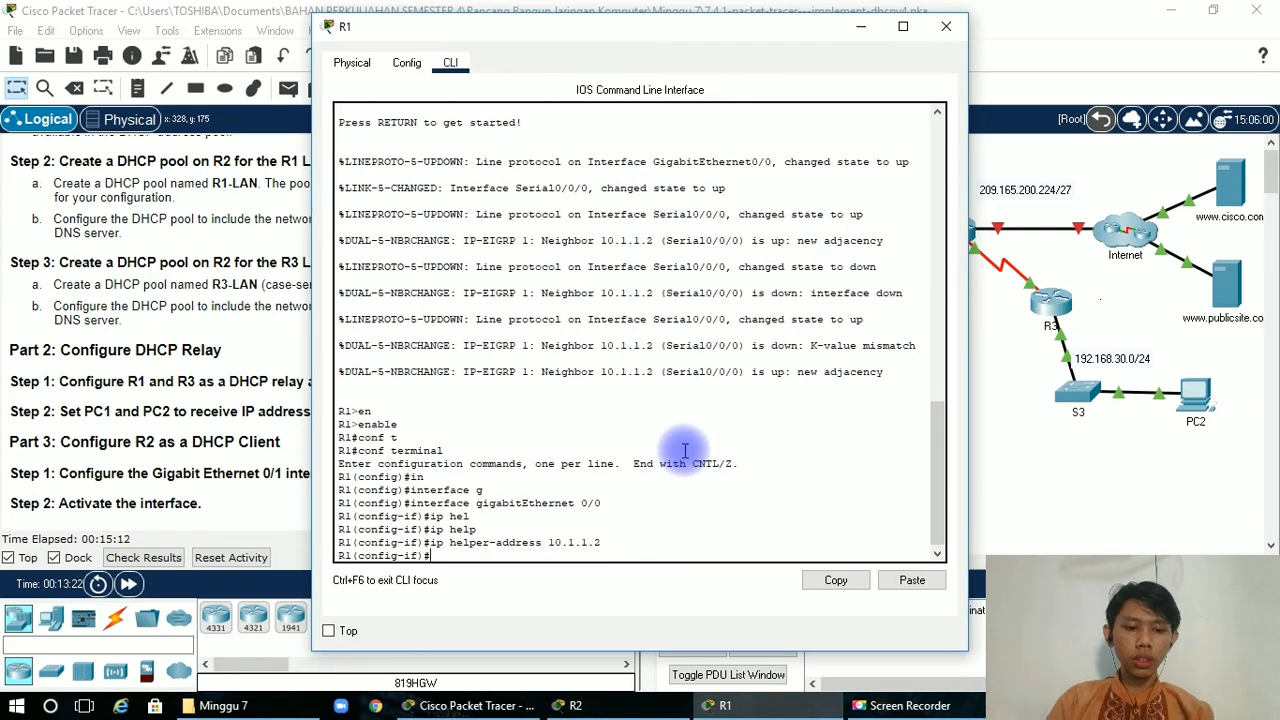
Consult the addressing table and enter global configuration mode in R3's command line with enable and conf t.
{"action": "left_click", "coordinate": [860, 27]}
{"action": "left_click", "coordinate": [652, 489]}
{"action": "scroll", "coordinate": [665, 297], "scroll_direction": "up", "scroll_amount": 4}
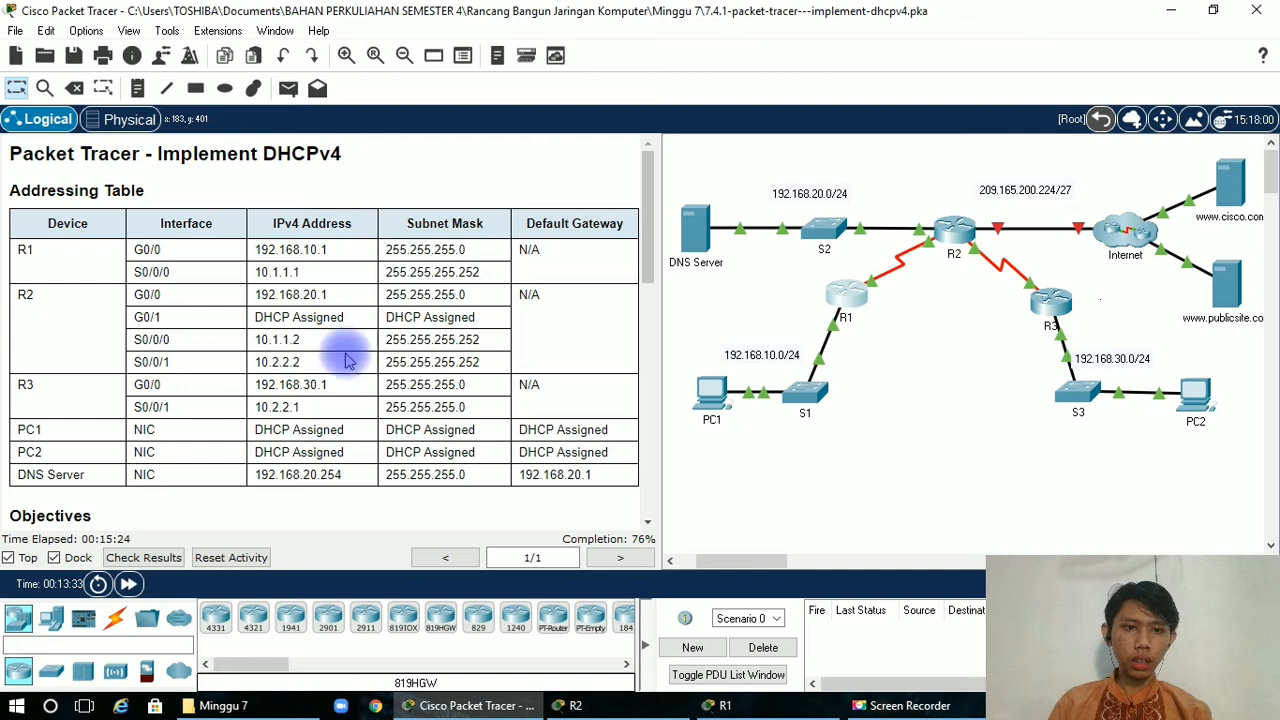
{"action": "left_click", "coordinate": [1068, 298]}
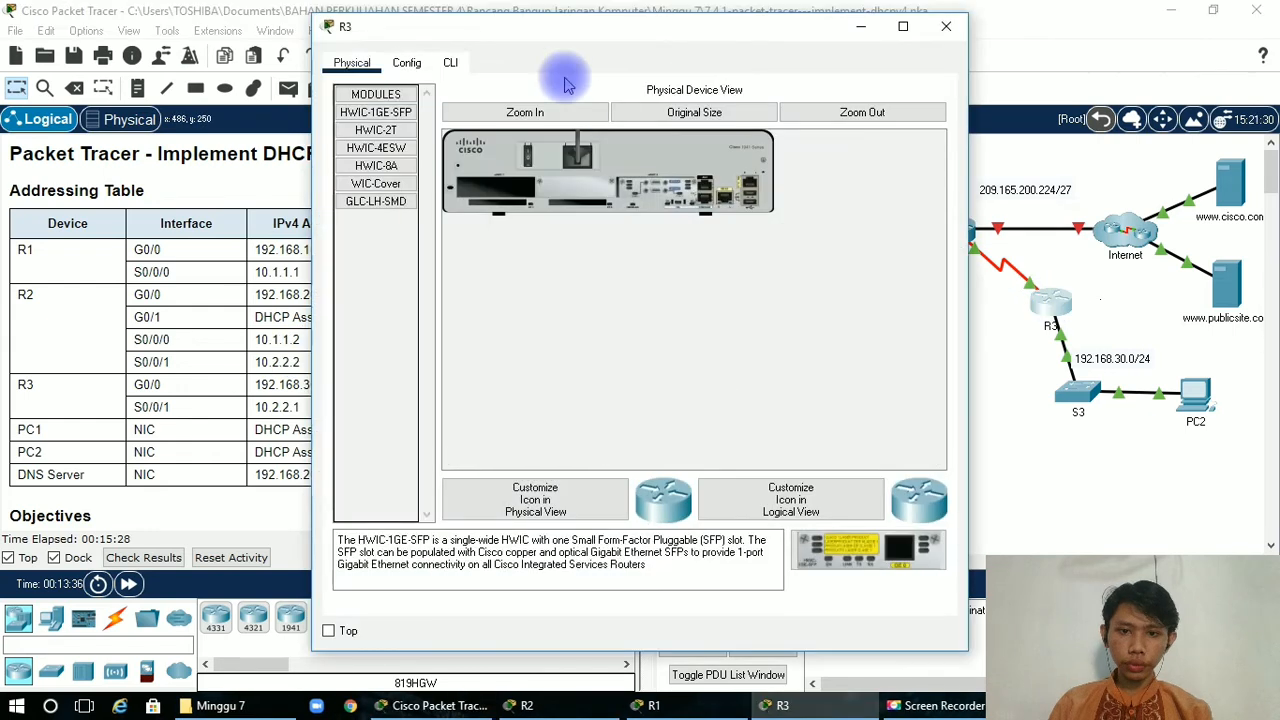
{"action": "left_click", "coordinate": [450, 62]}
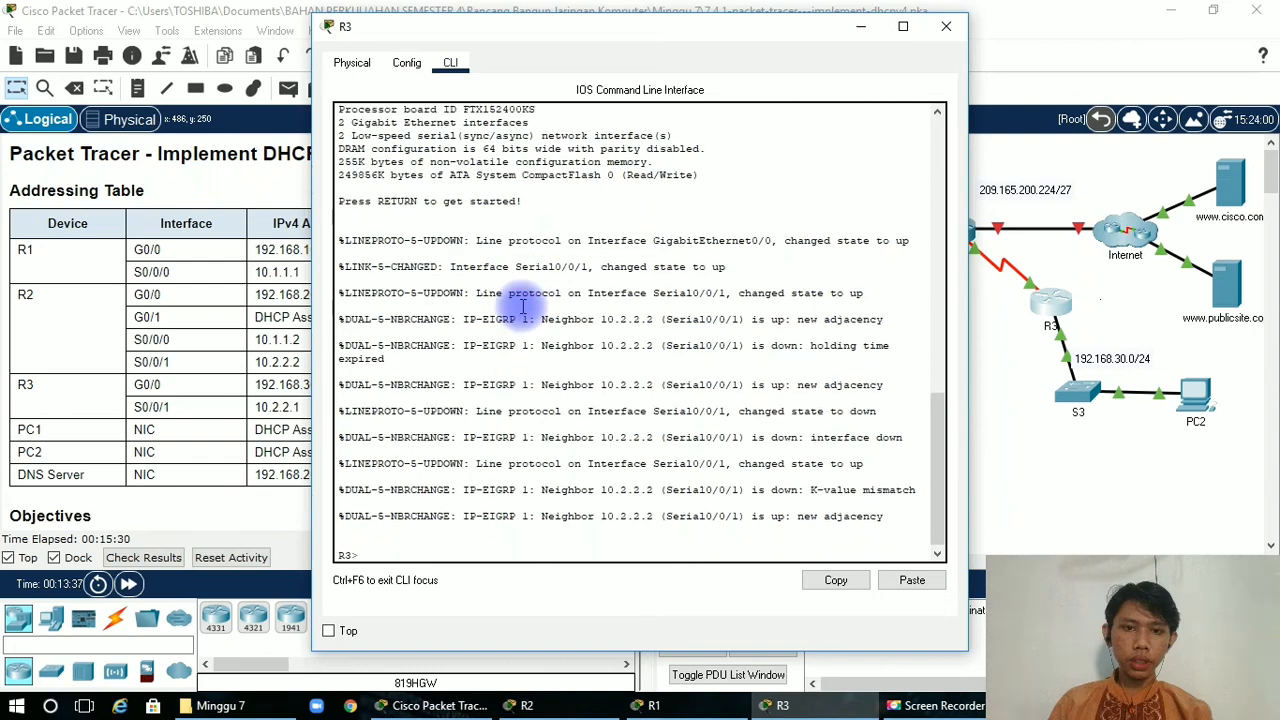
{"action": "type", "text": "en"}
{"action": "key", "text": "Tab"}
{"action": "key", "text": "Return"}
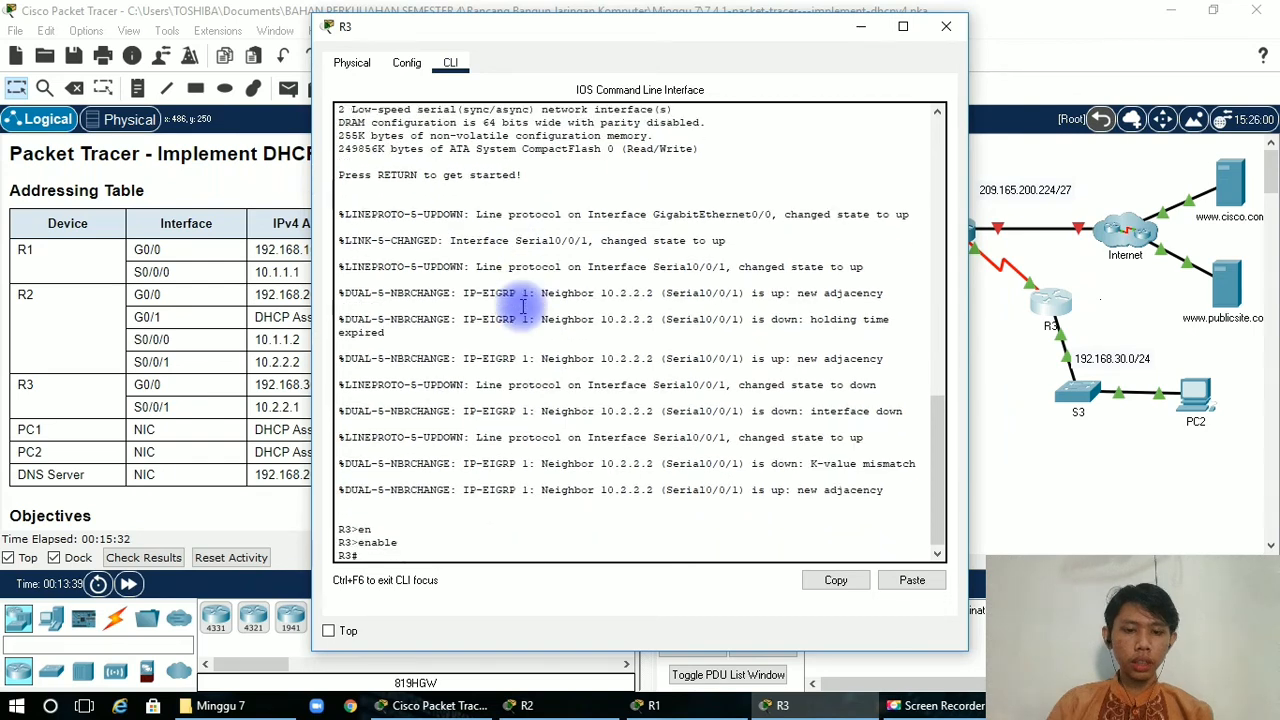
{"action": "type", "text": "c"}
{"action": "key", "text": "BackSpace"}
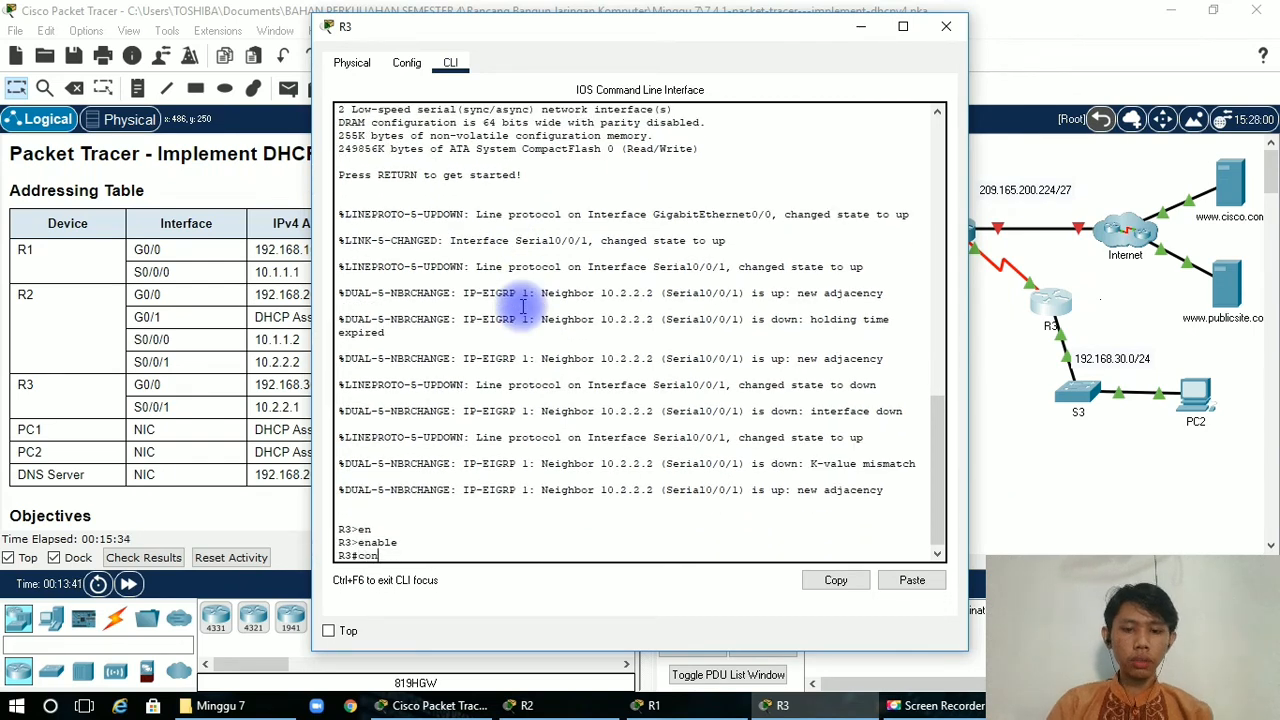
{"action": "type", "text": "f t"}
{"action": "key", "text": "Tab"}
{"action": "key", "text": "Return"}
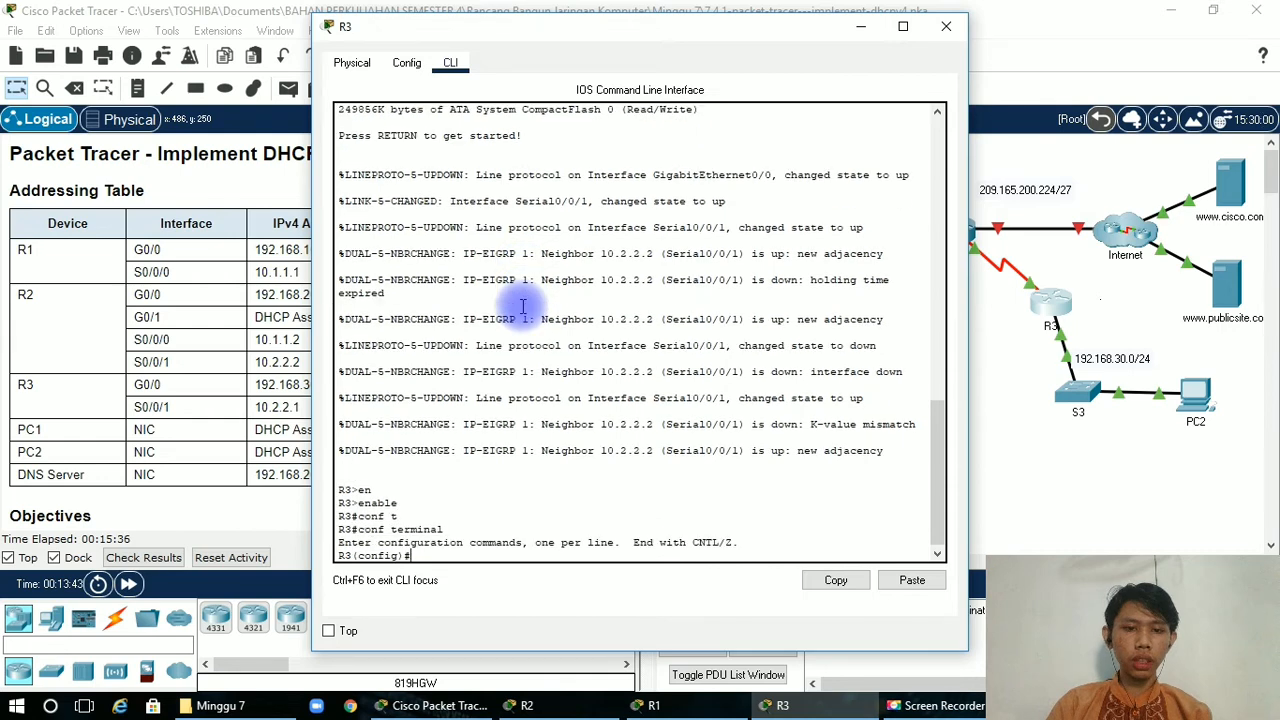
Enter interface configuration mode for gigabitEthernet 0/0 on R3.
{"action": "type", "text": "in"}
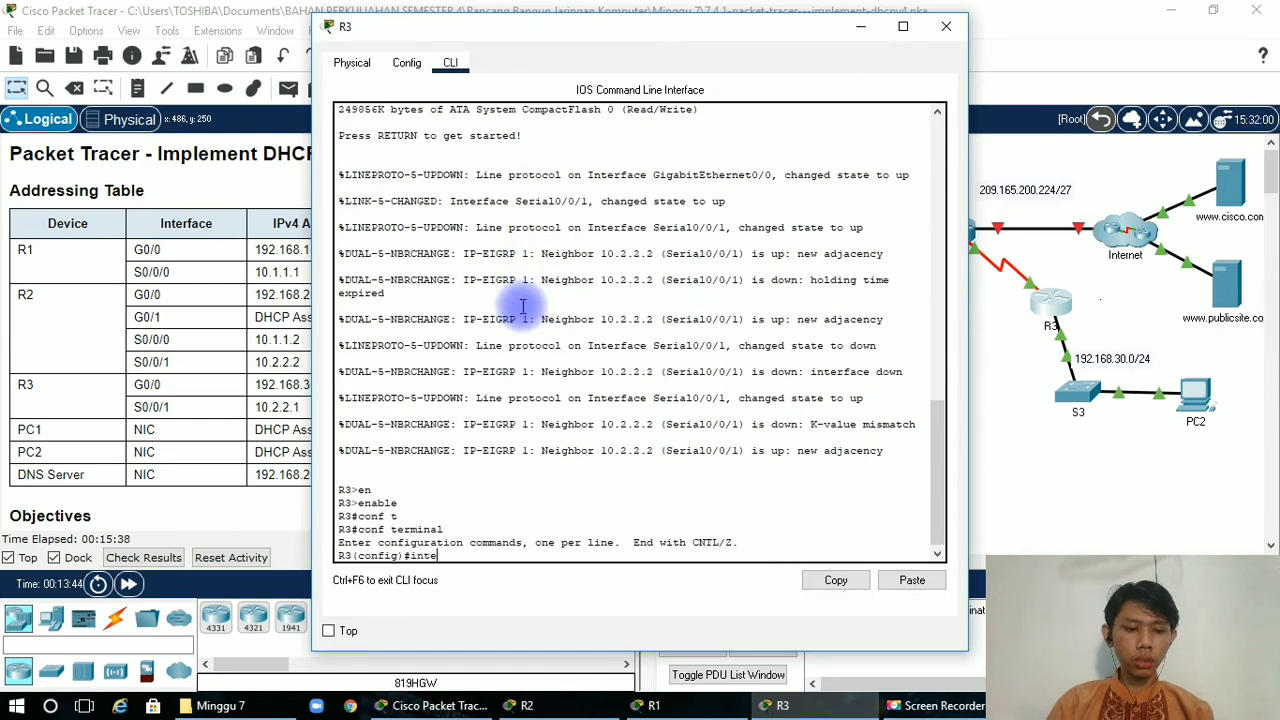
{"action": "type", "text": "te"}
{"action": "key", "text": "Tab"}
{"action": "type", "text": "g"}
{"action": "key", "text": "Tab"}
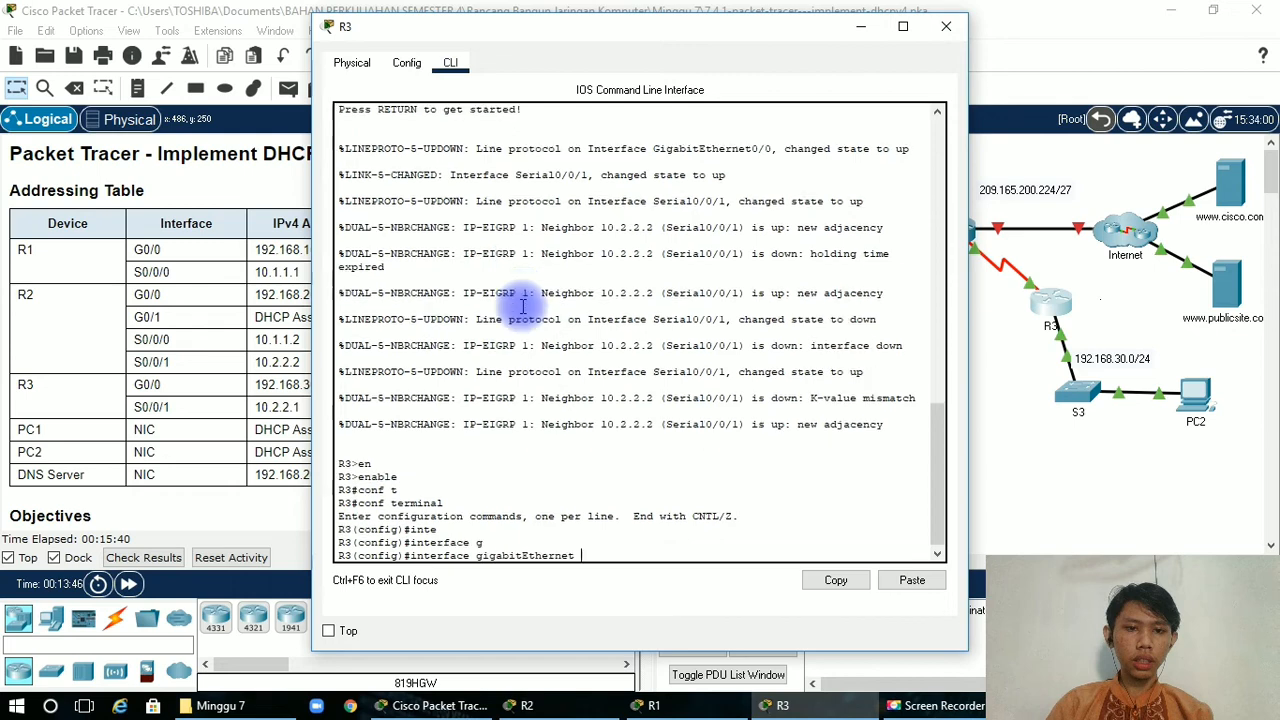
{"action": "type", "text": "0"}
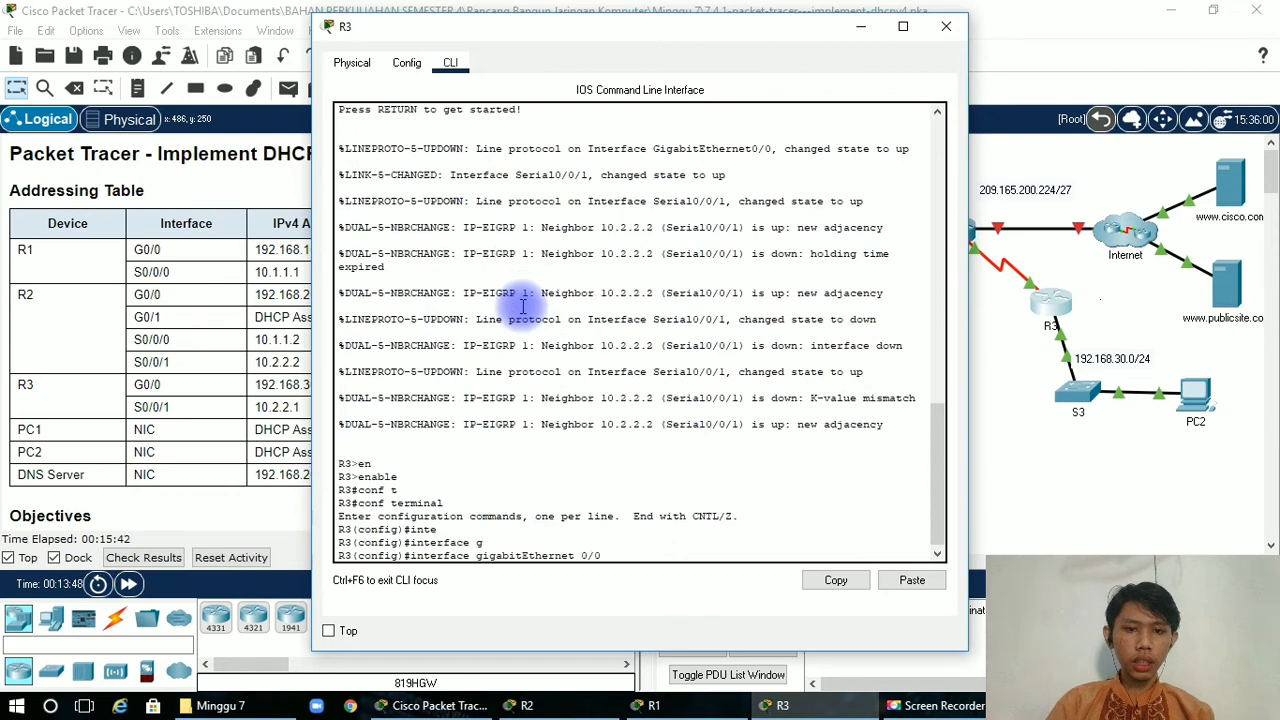
{"action": "type", "text": "/0"}
{"action": "key", "text": "Return"}
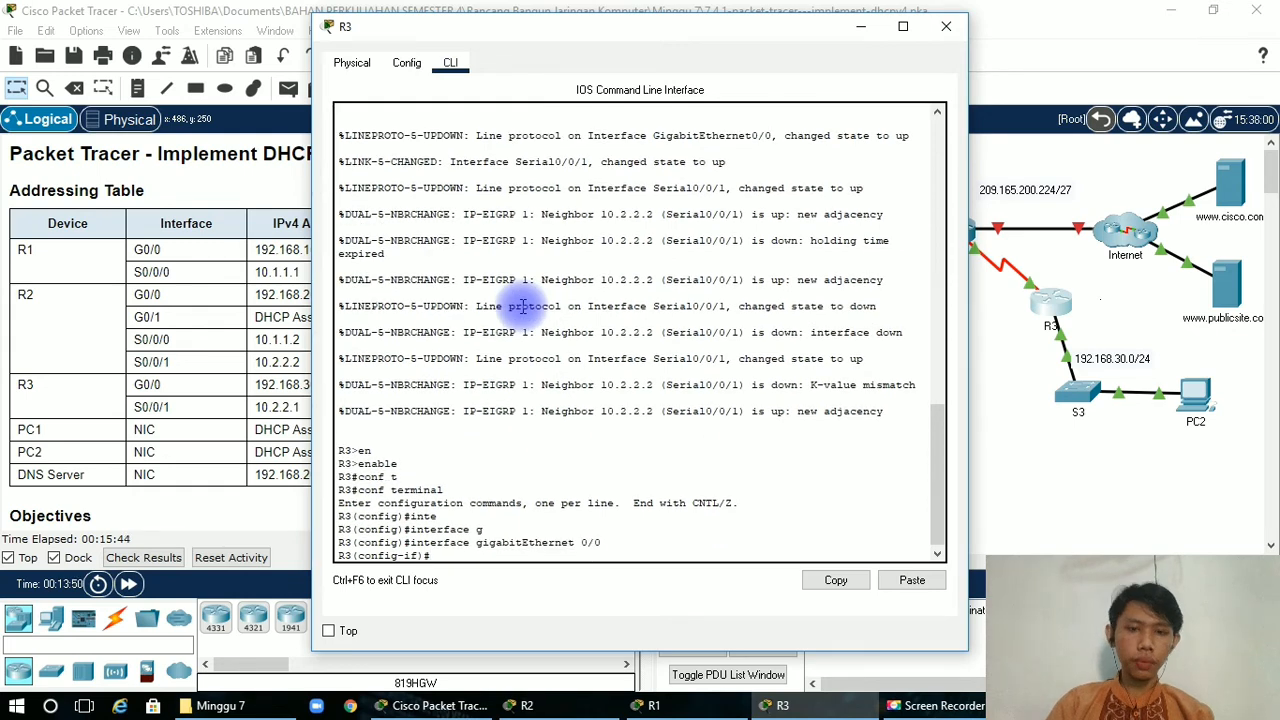
Make R3 a DHCP relay agent by setting ip helper-address 10.2.2.2 on its gigabitEthernet 0/0 interface, and minimize R3's window.
{"action": "type", "text": "ip help"}
{"action": "key", "text": "Tab"}
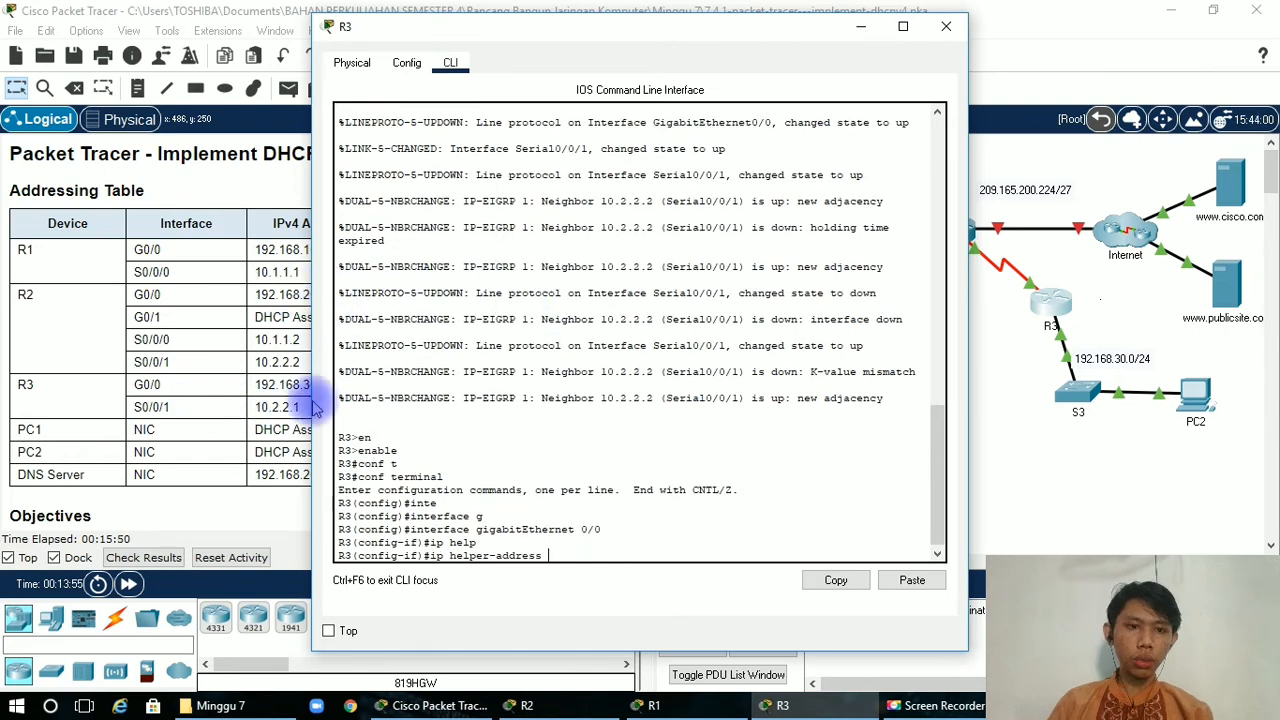
{"action": "type", "text": "1"}
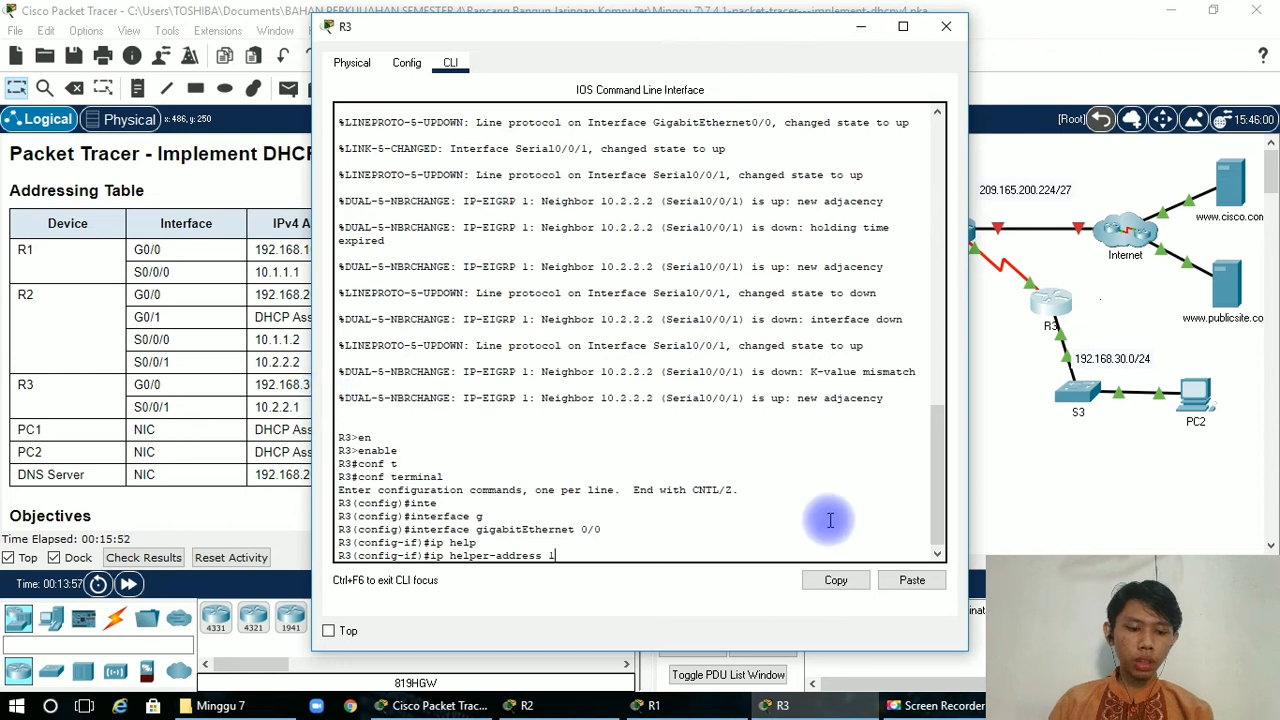
{"action": "type", "text": "0.2.2.2"}
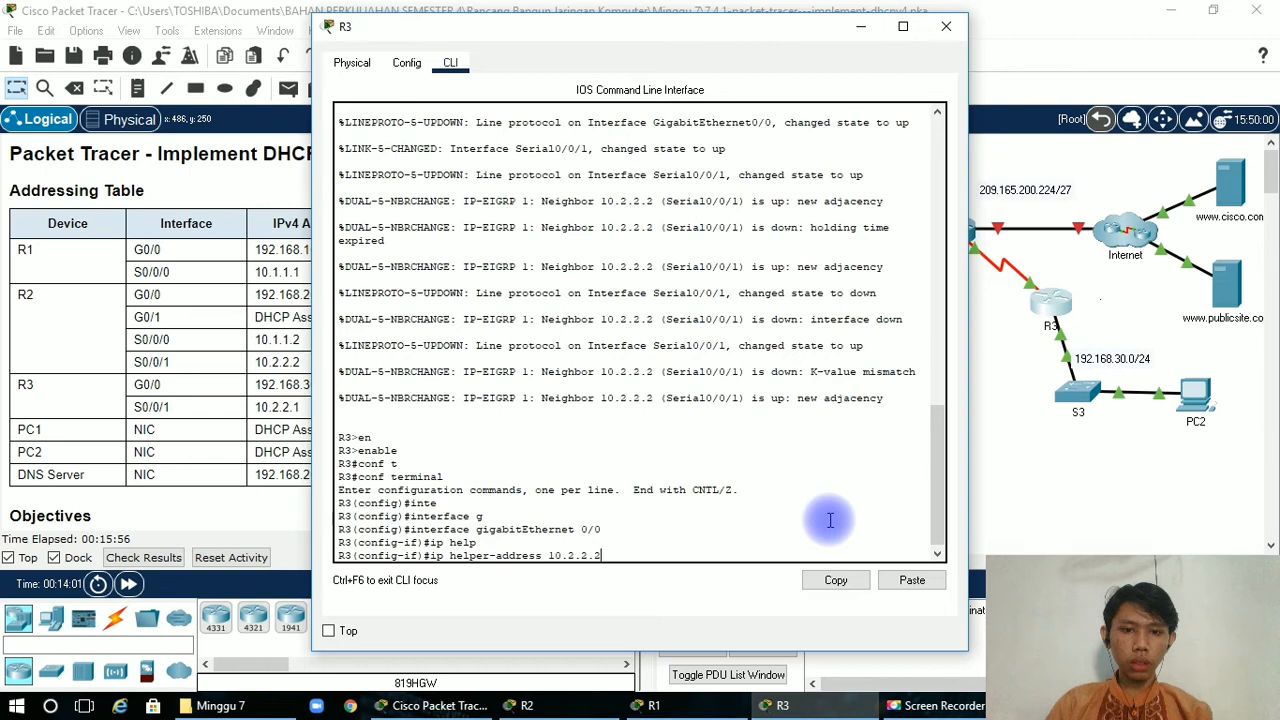
{"action": "key", "text": "Return"}
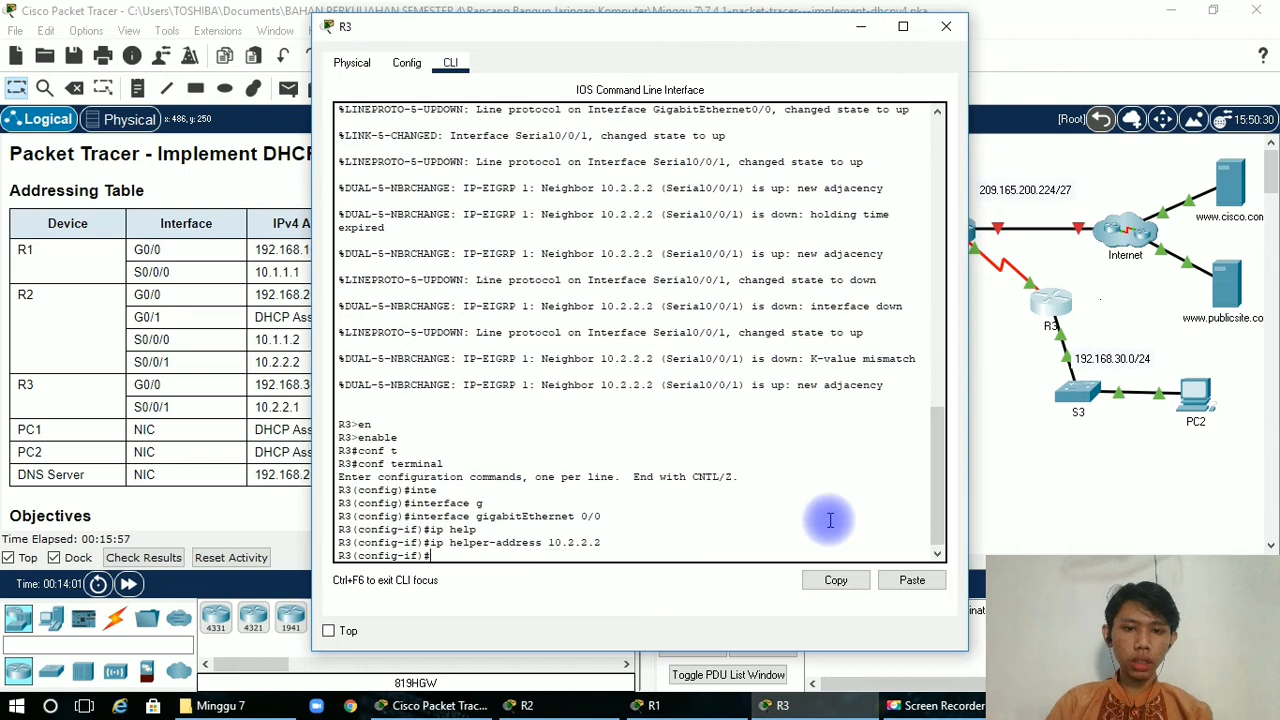
{"action": "left_click", "coordinate": [866, 30]}
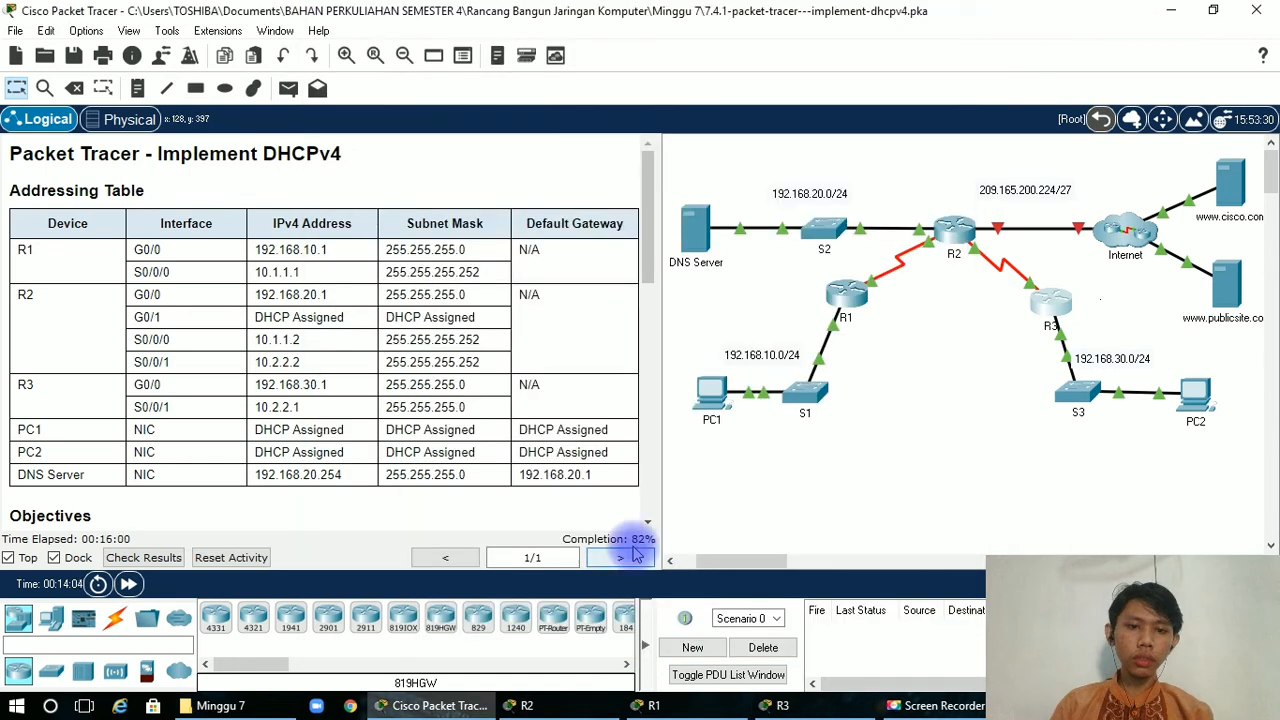
Consult the Part 2 instructions and set PC1's IP configuration to DHCP, closing its window when finished.
{"action": "scroll", "coordinate": [651, 528], "scroll_direction": "down", "scroll_amount": 10}
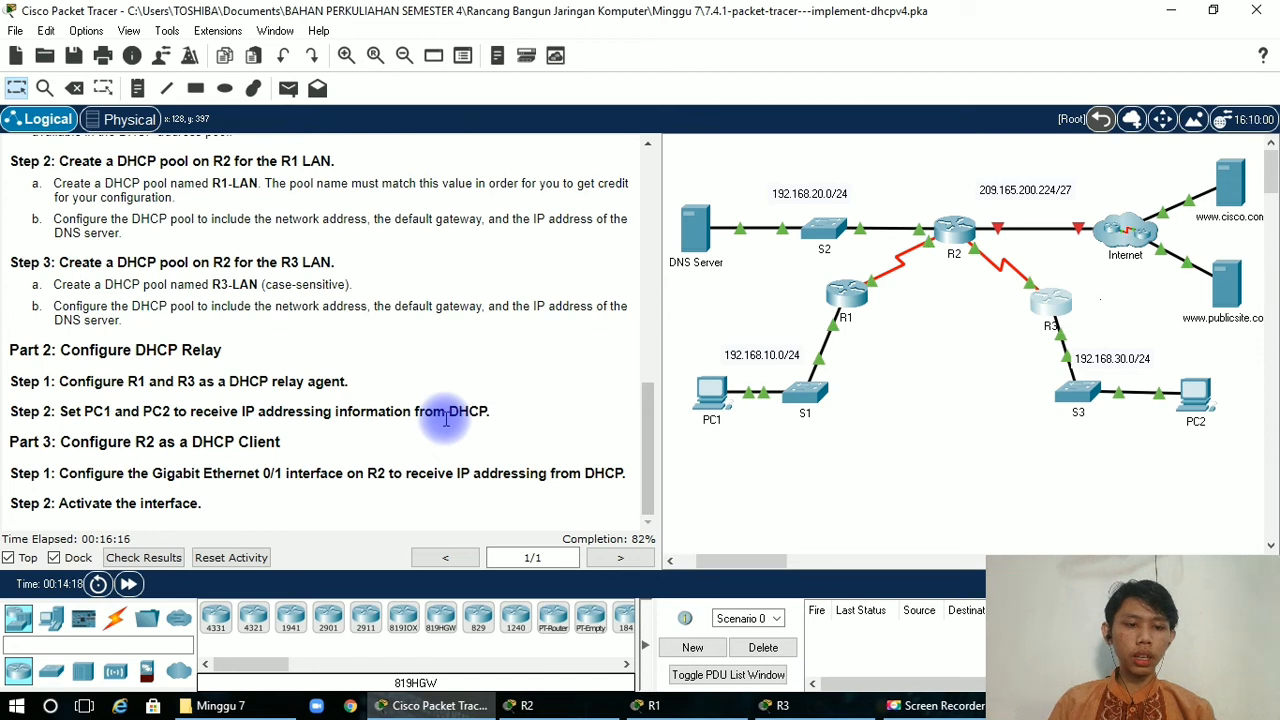
{"action": "left_click", "coordinate": [712, 416]}
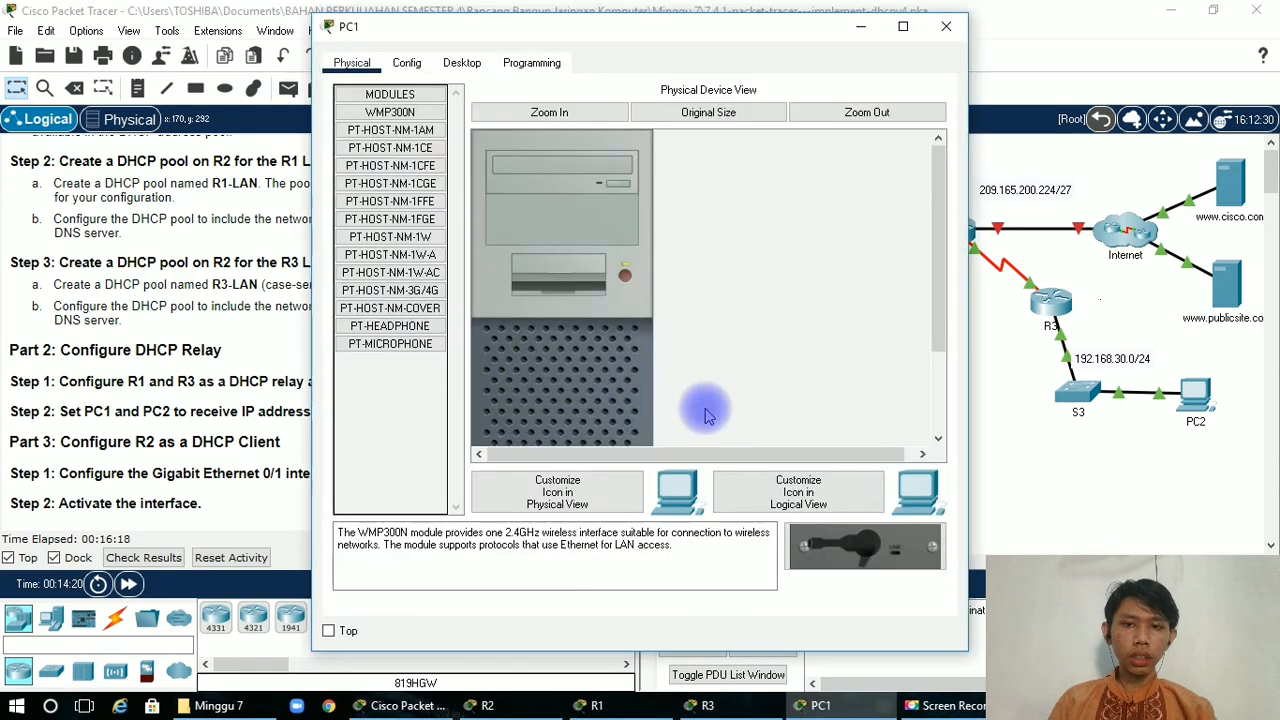
{"action": "left_click", "coordinate": [445, 68]}
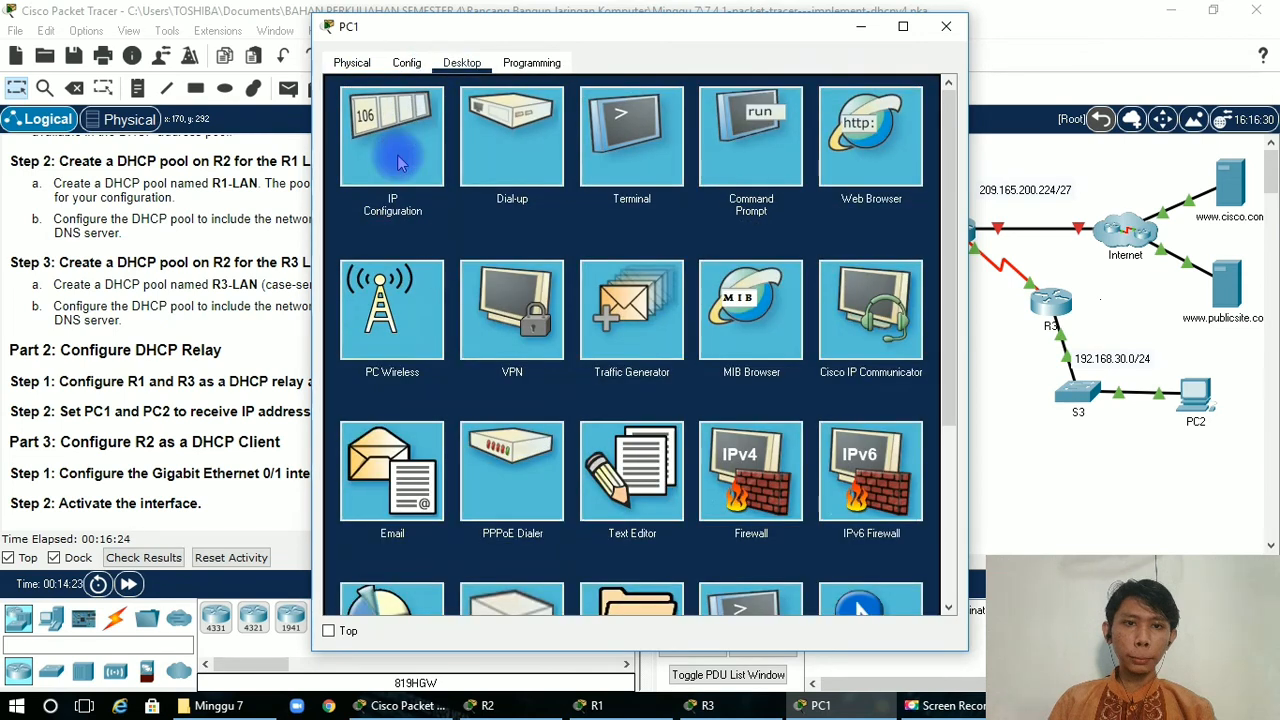
{"action": "left_click", "coordinate": [400, 145]}
{"action": "left_click", "coordinate": [365, 167]}
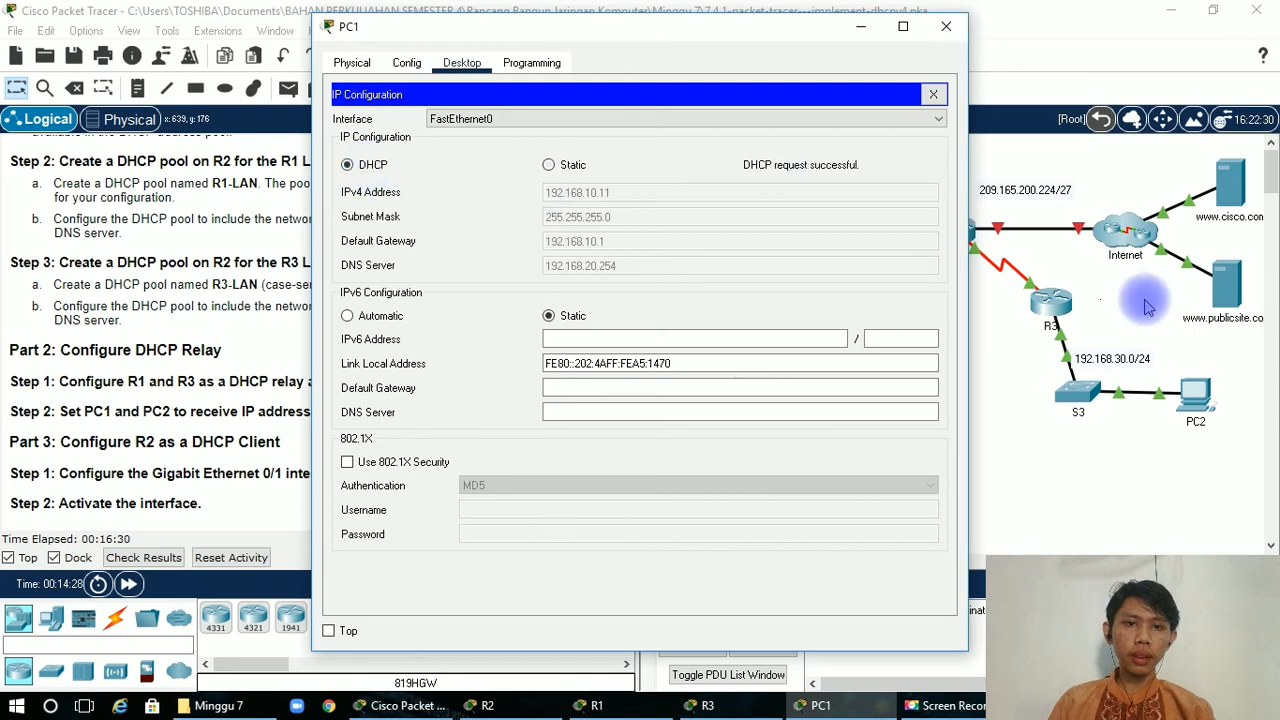
{"action": "left_click", "coordinate": [946, 26]}
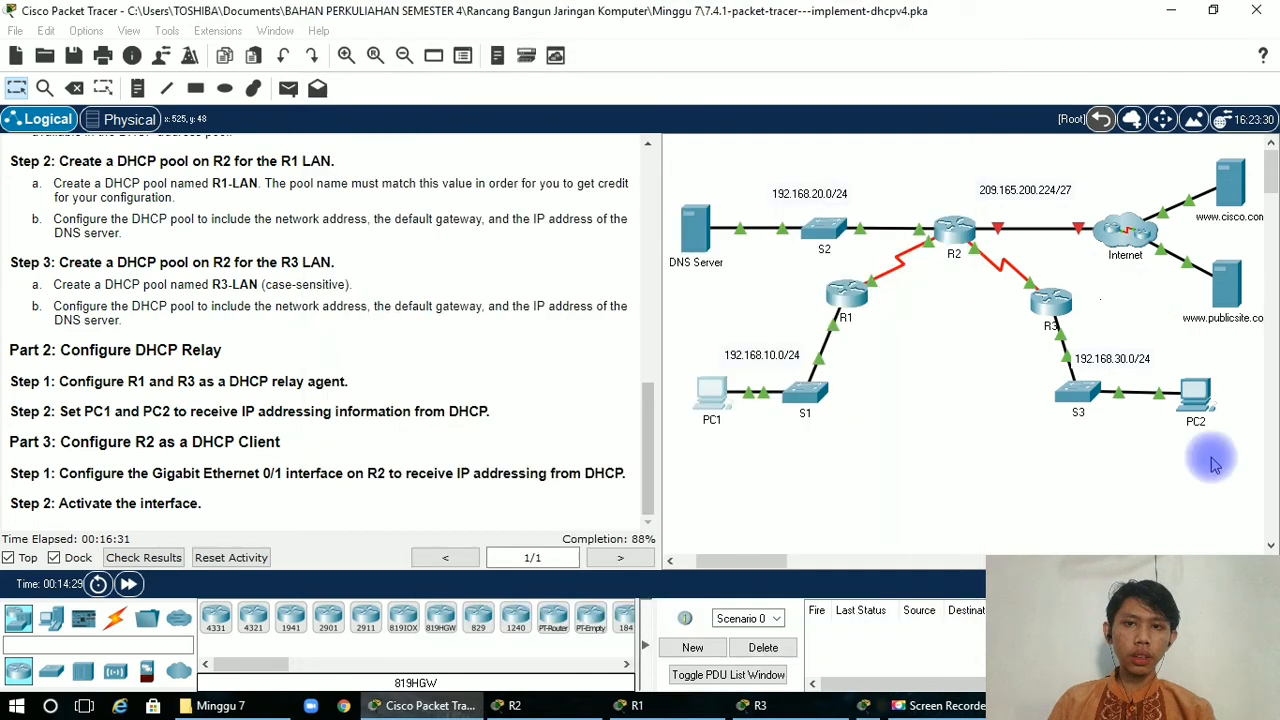
Set PC2's IP configuration to DHCP and close its window.
{"action": "left_click", "coordinate": [1192, 398]}
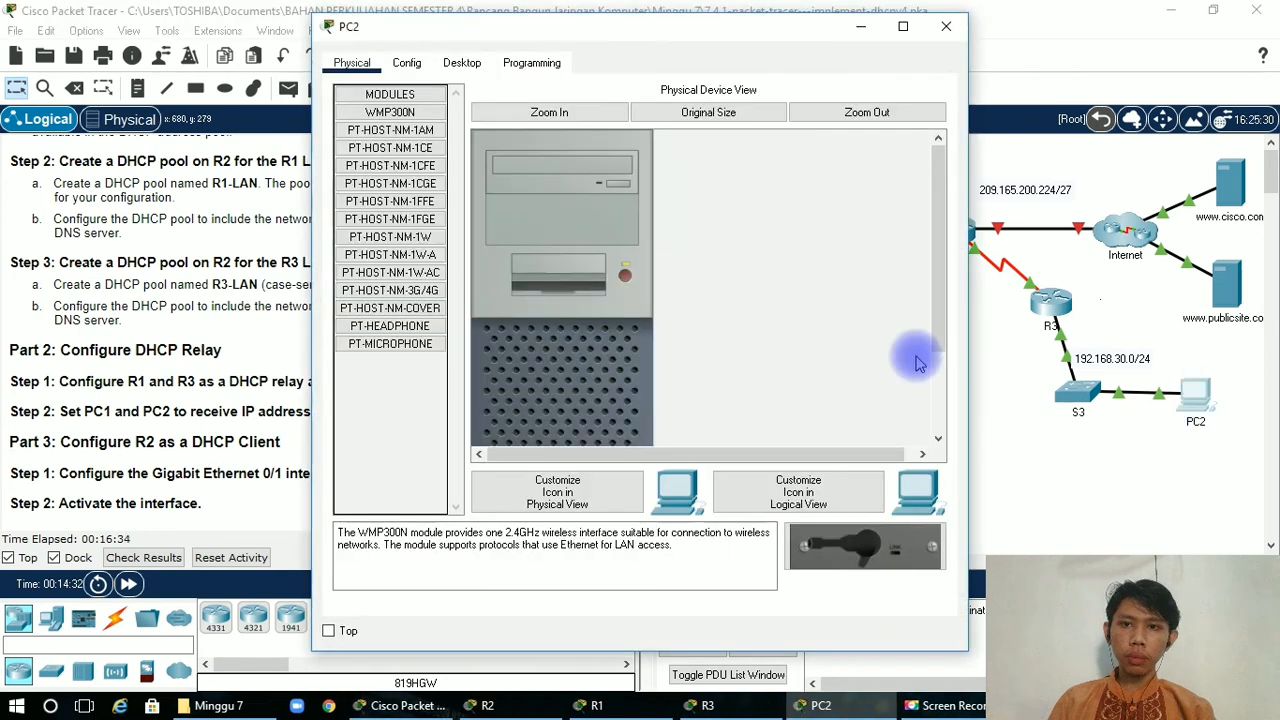
{"action": "left_click", "coordinate": [460, 63]}
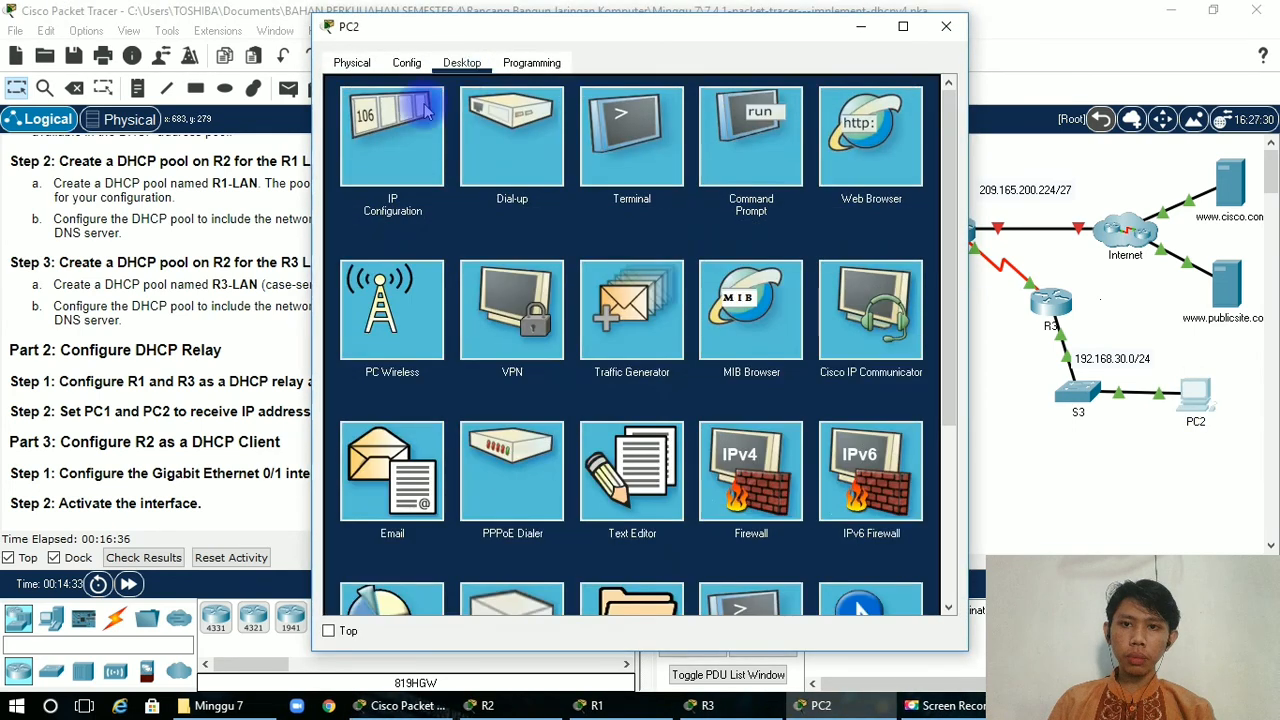
{"action": "left_click", "coordinate": [395, 150]}
{"action": "left_click", "coordinate": [350, 167]}
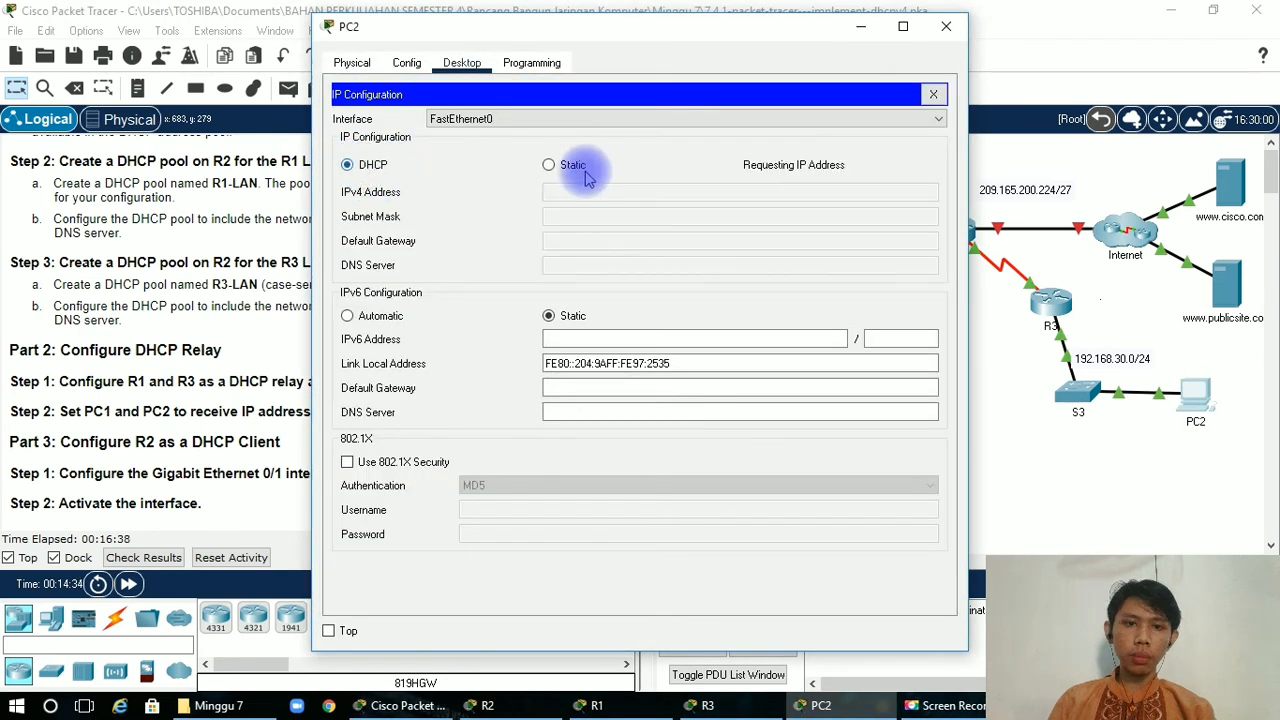
{"action": "left_click", "coordinate": [945, 30]}
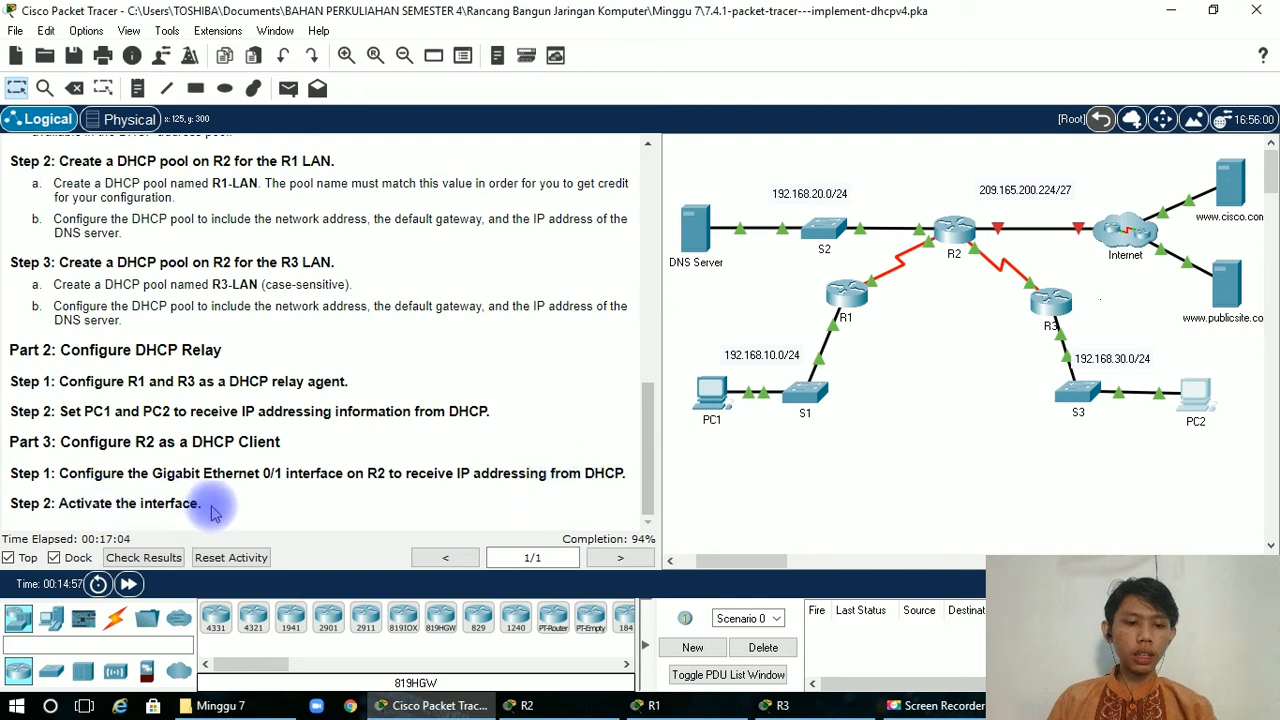
Return to R2's command line and leave DHCP pool configuration mode with exit.
{"action": "left_click", "coordinate": [955, 245]}
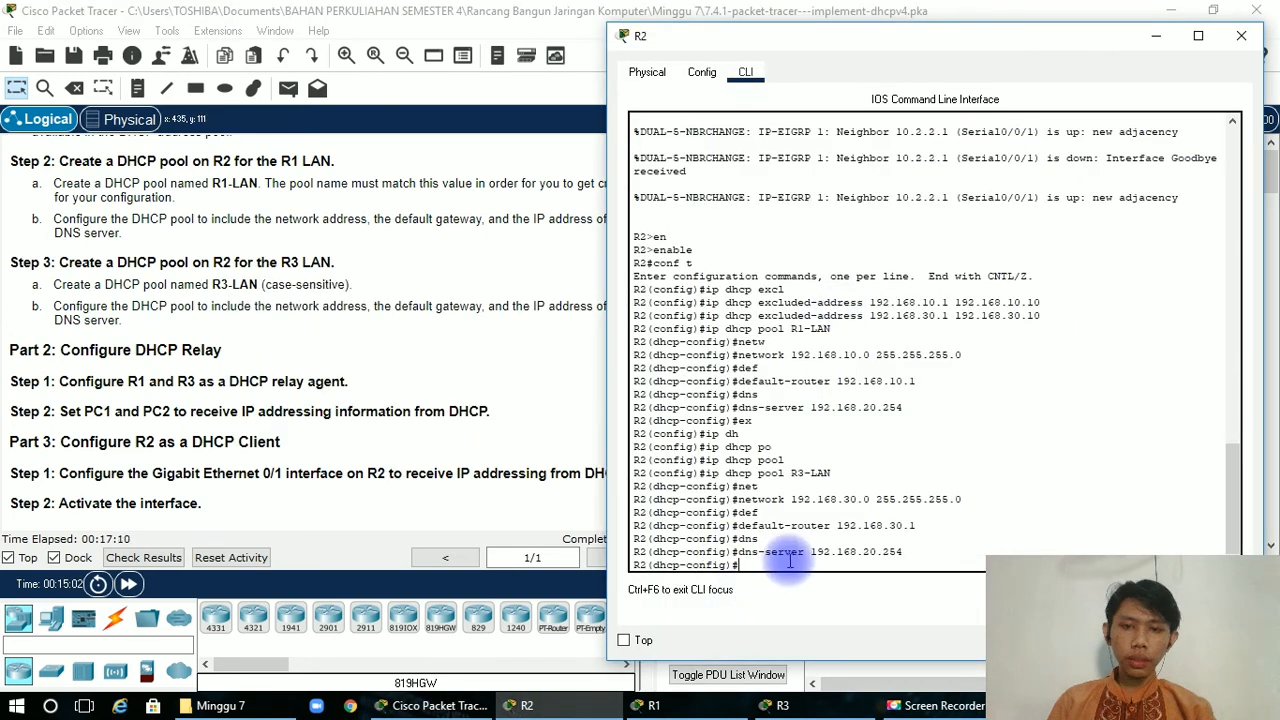
{"action": "type", "text": "in"}
{"action": "key", "text": "Tab"}
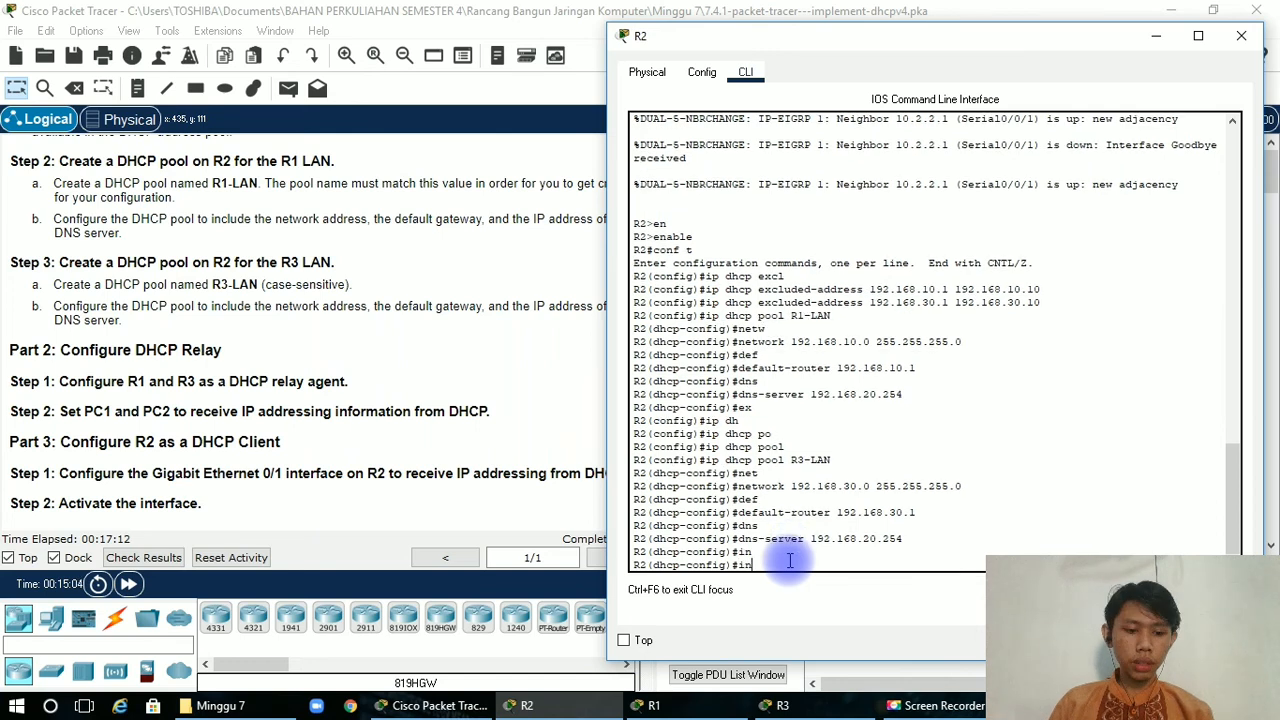
{"action": "key", "text": "BackSpace"}
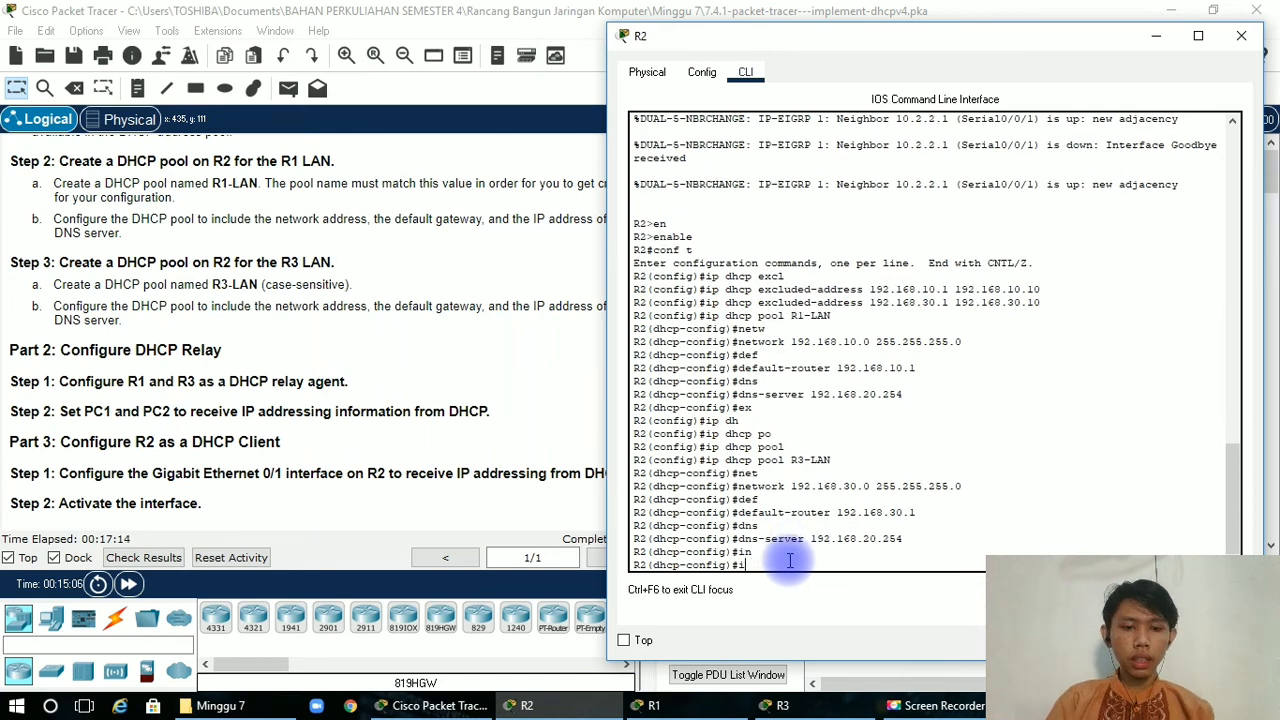
{"action": "type", "text": "ex"}
{"action": "key", "text": "Tab"}
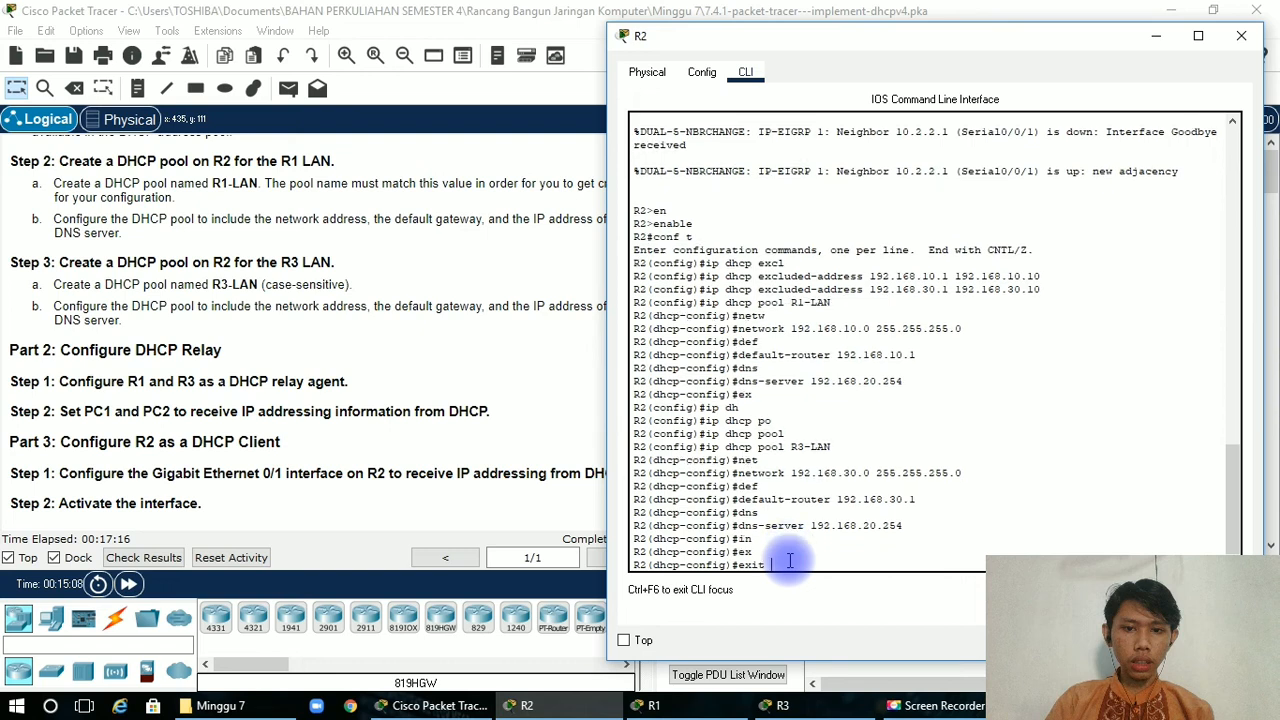
{"action": "key", "text": "Return"}
Enter interface configuration mode for gigabitEthernet 0/1 on R2.
{"action": "type", "text": "int"}
{"action": "key", "text": "Tab"}
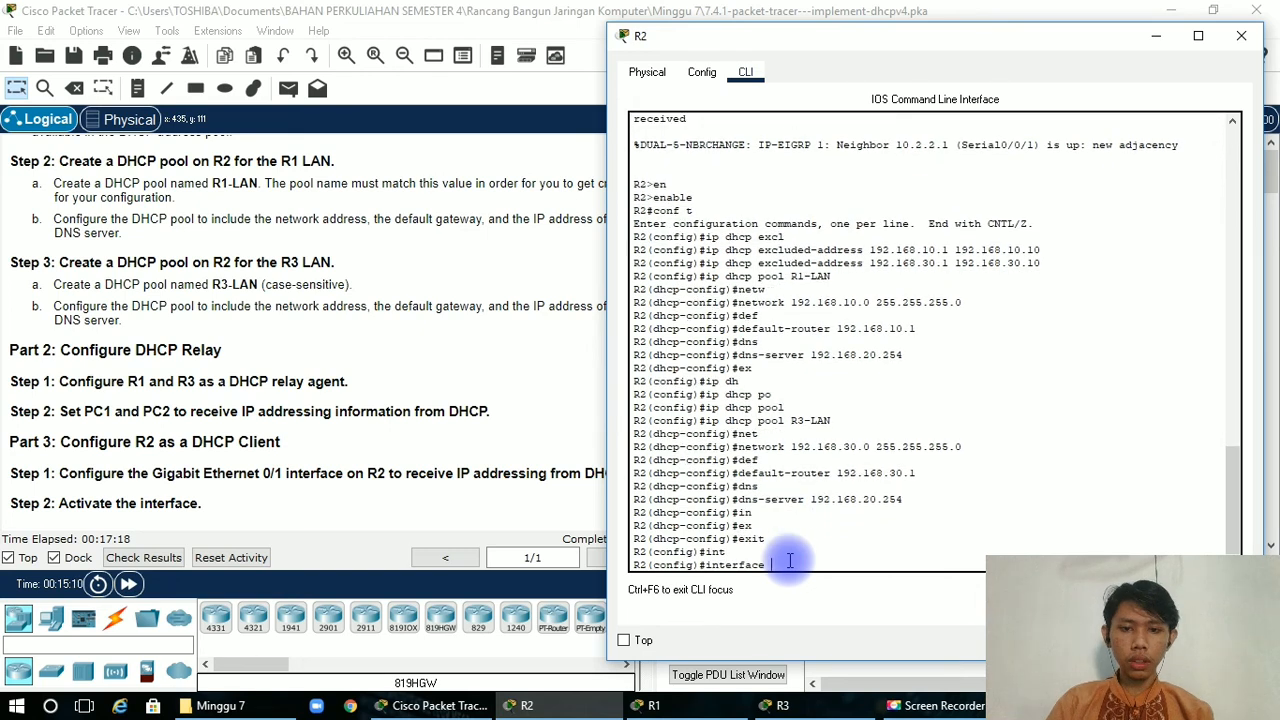
{"action": "type", "text": "g"}
{"action": "key", "text": "Tab"}
{"action": "type", "text": "0"}
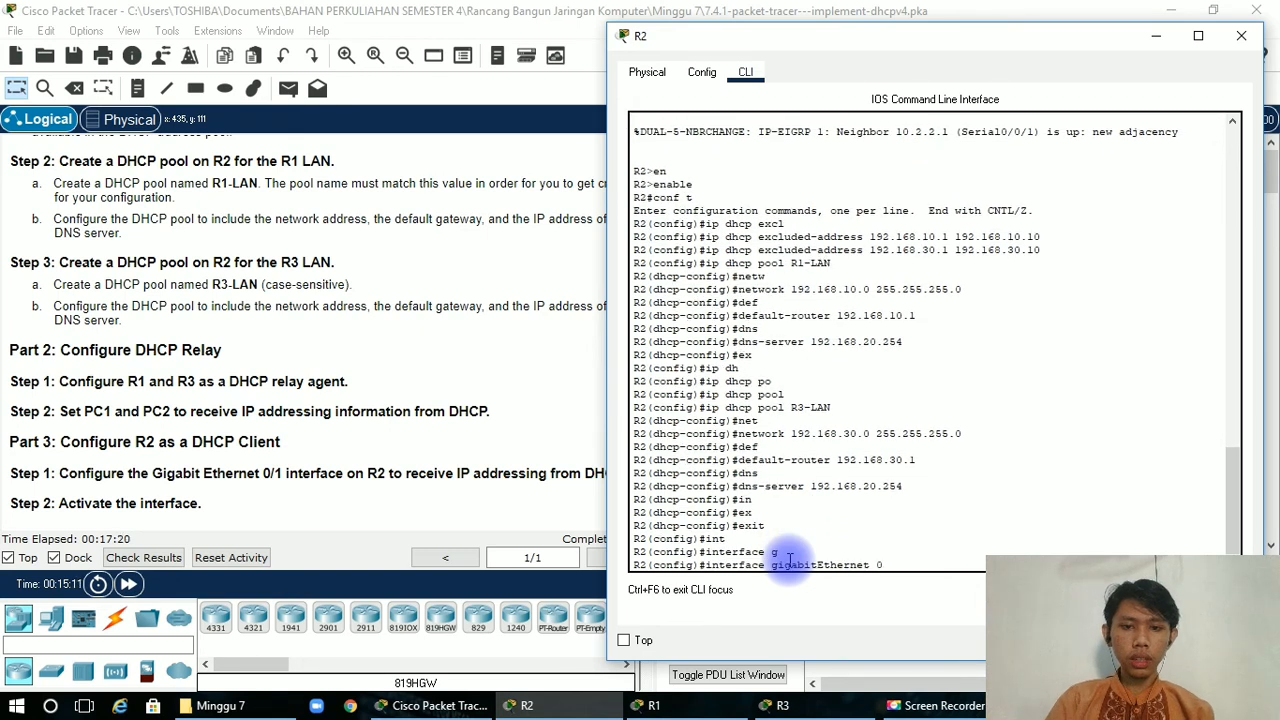
{"action": "type", "text": "/1"}
{"action": "key", "text": "Return"}
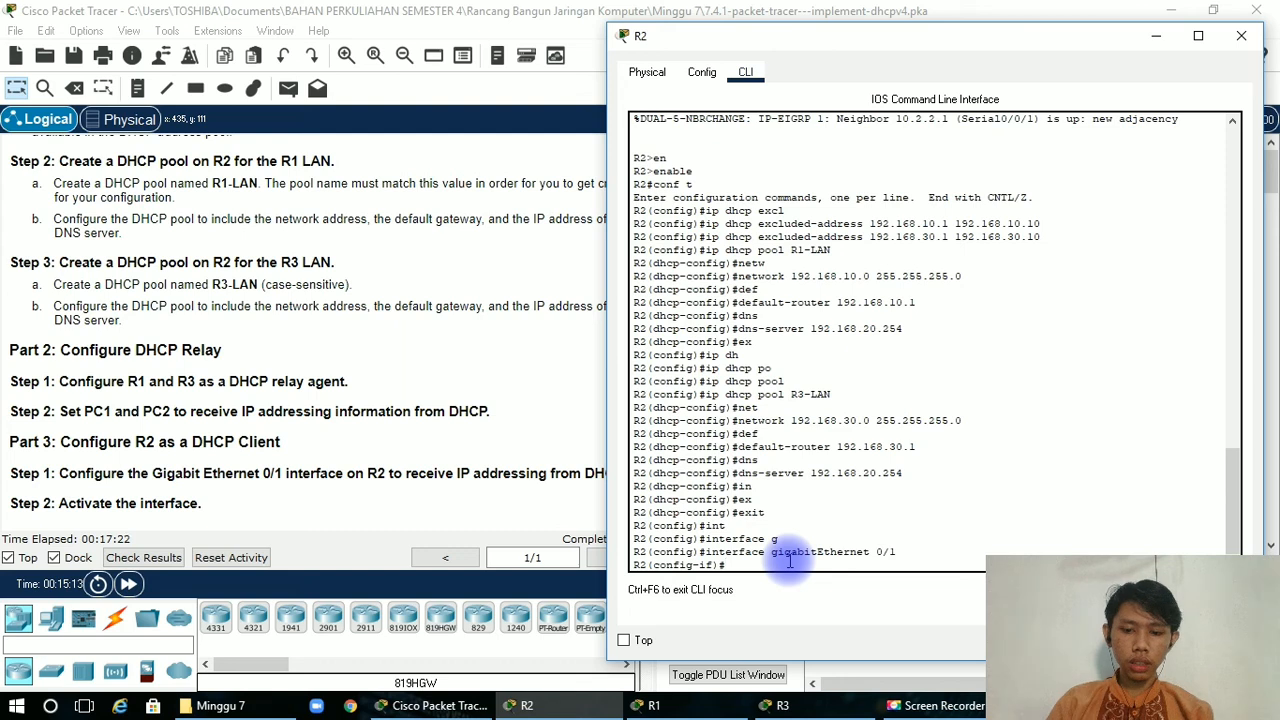
Configure R2's gigabitEthernet 0/1 as a DHCP client with ip address dhcp and activate it with no shutdown.
{"action": "type", "text": "ip add"}
{"action": "key", "text": "Tab"}
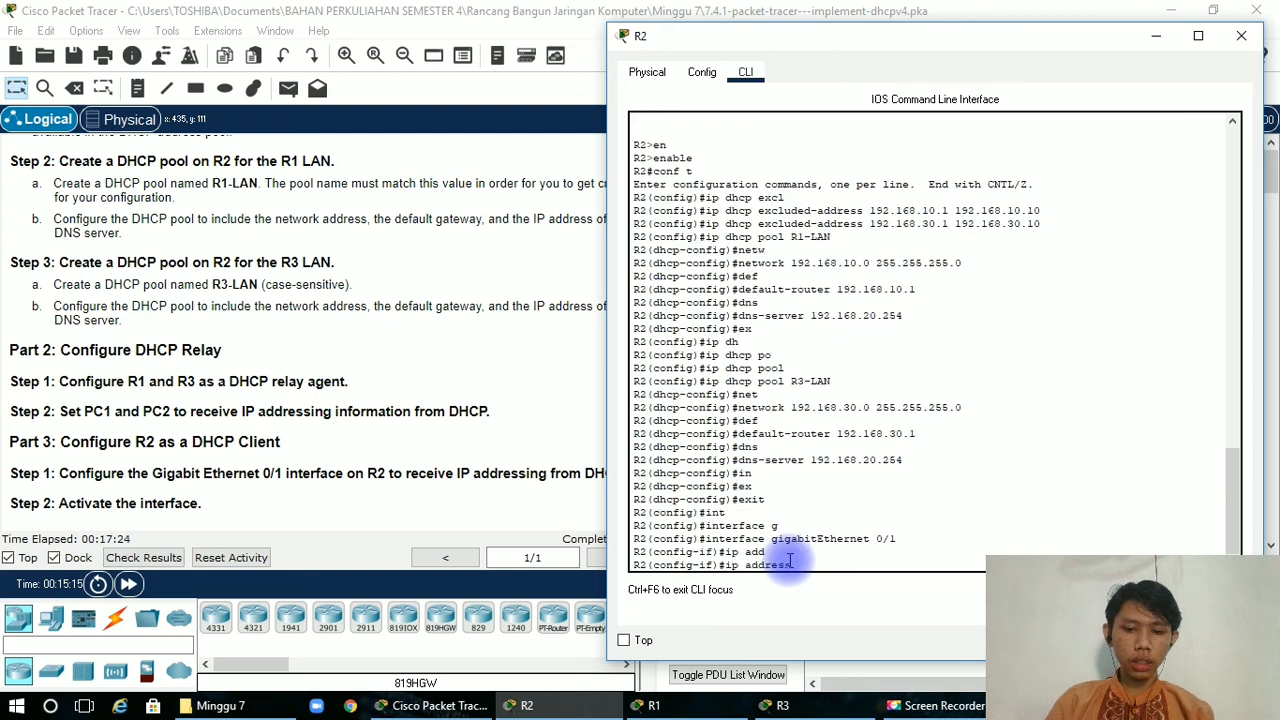
{"action": "type", "text": "dhcp"}
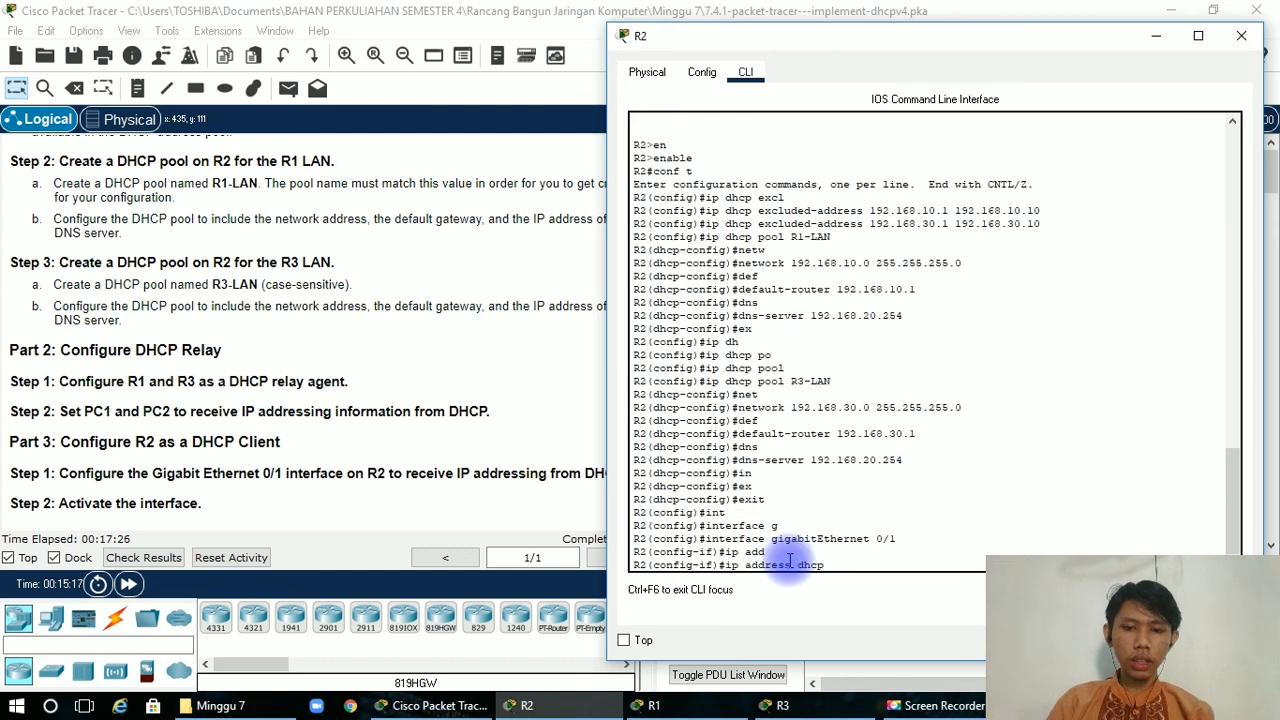
{"action": "key", "text": "Return"}
{"action": "type", "text": "no sh"}
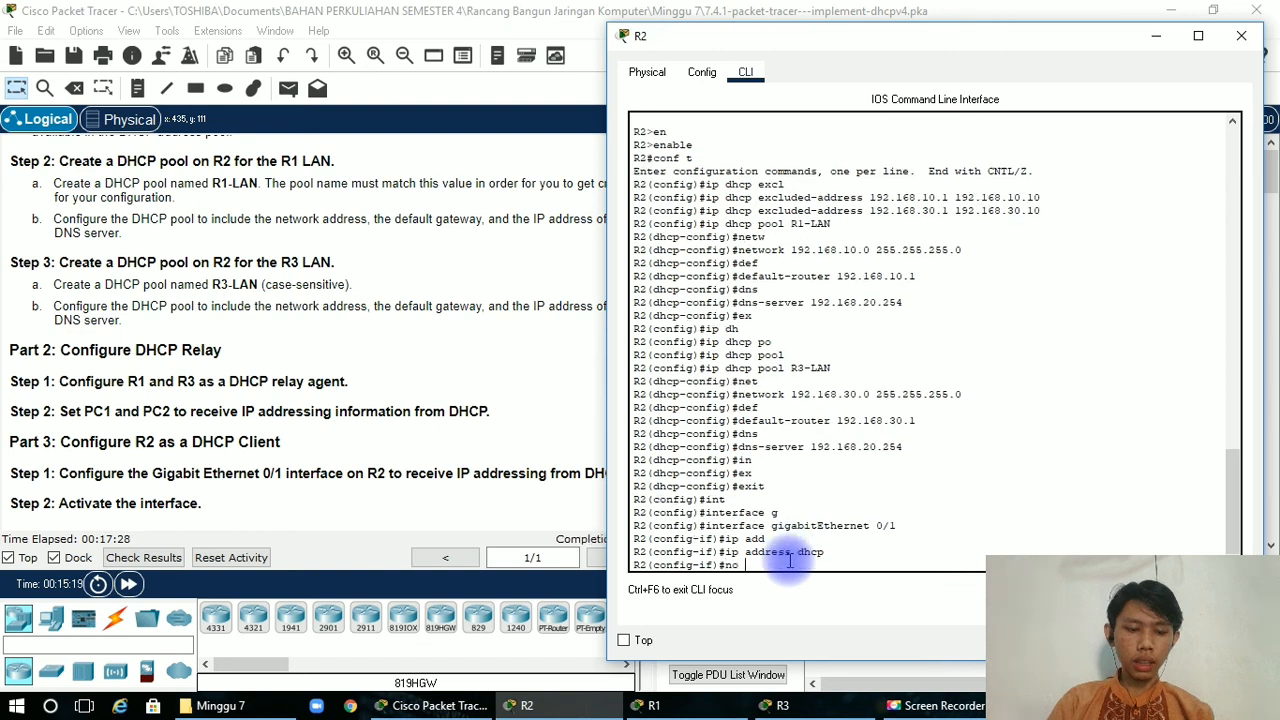
{"action": "key", "text": "Tab"}
{"action": "key", "text": "Return"}
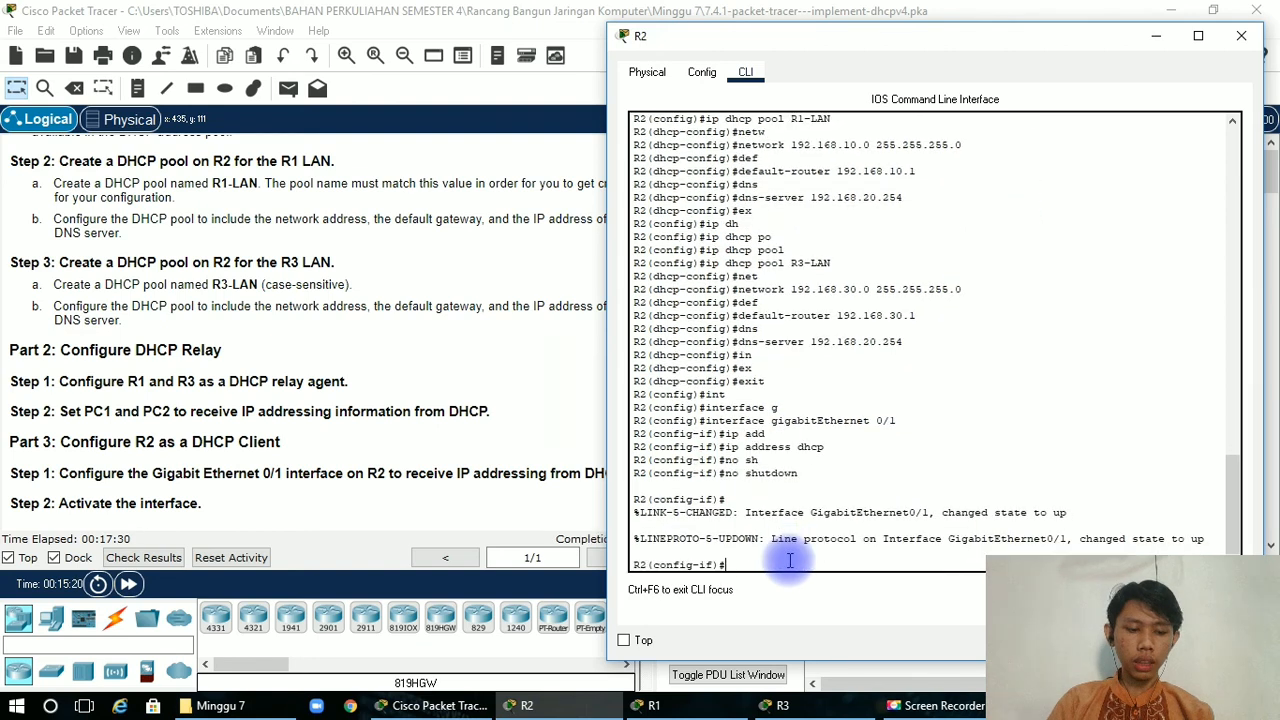
End R2's configuration session with end, close its window and return to the addressing table in the instructions.
{"action": "type", "text": "w"}
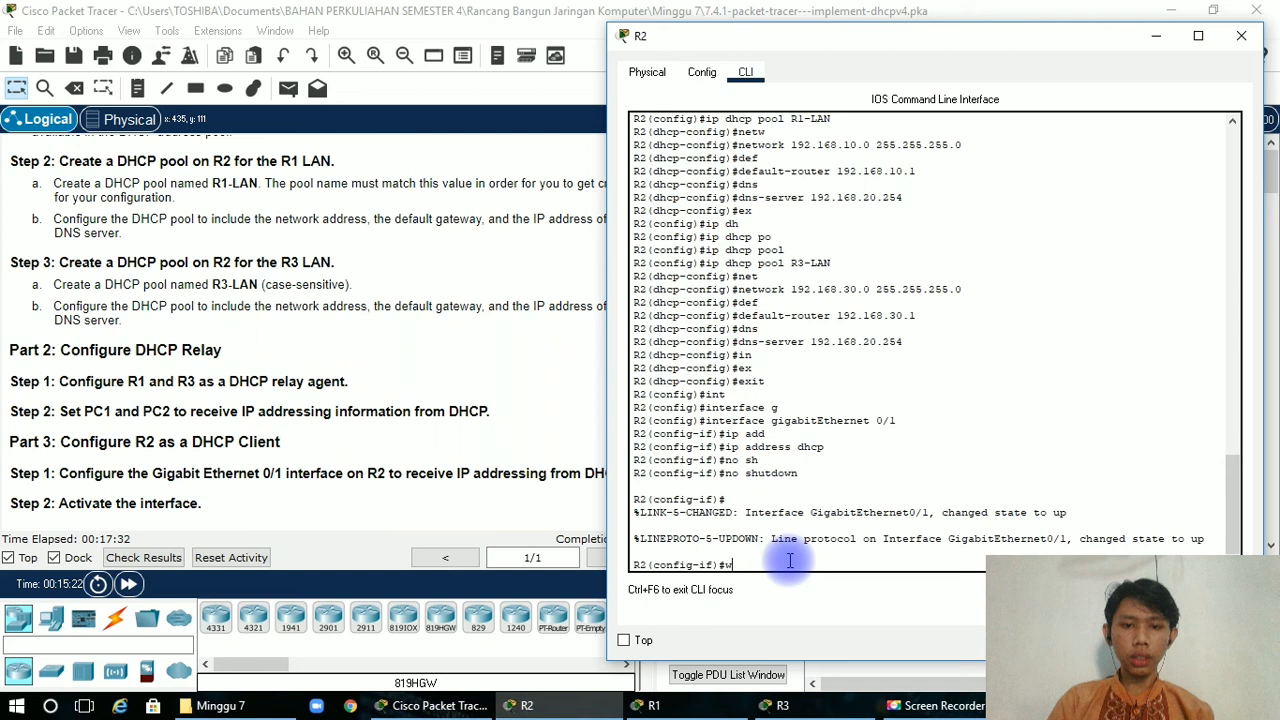
{"action": "type", "text": "nd"}
{"action": "key", "text": "Return"}
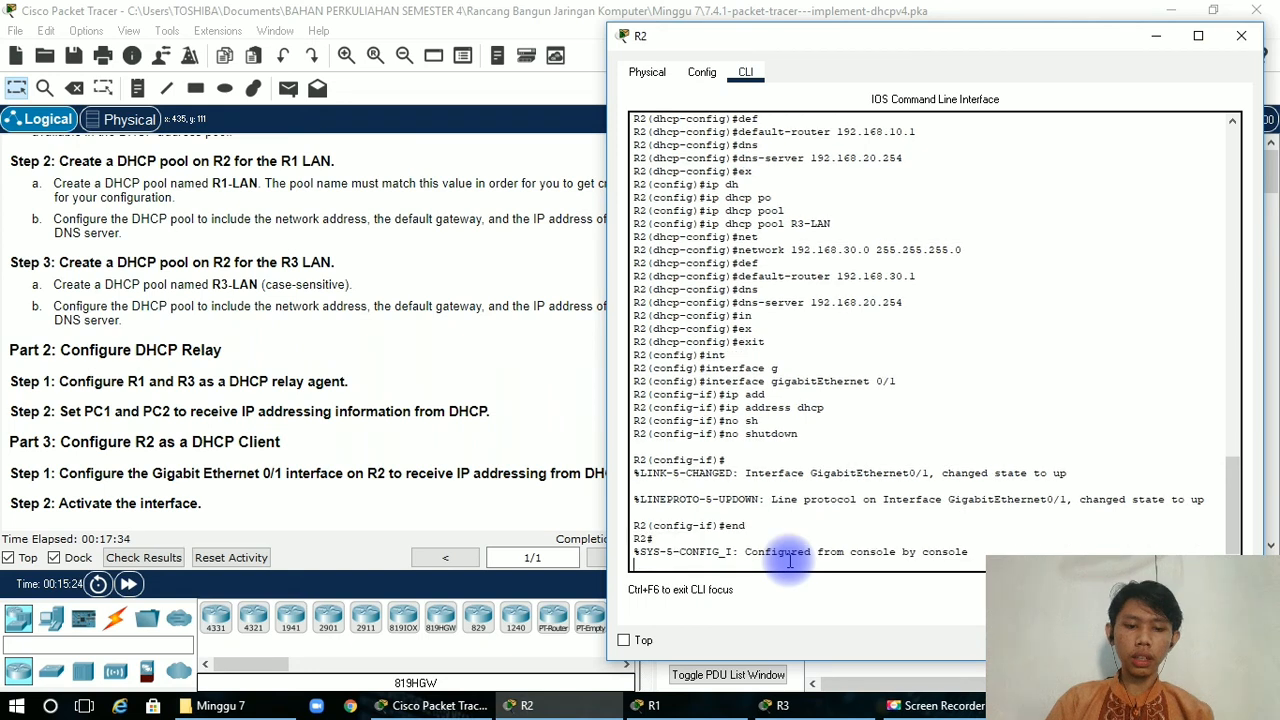
{"action": "key", "text": "Return"}
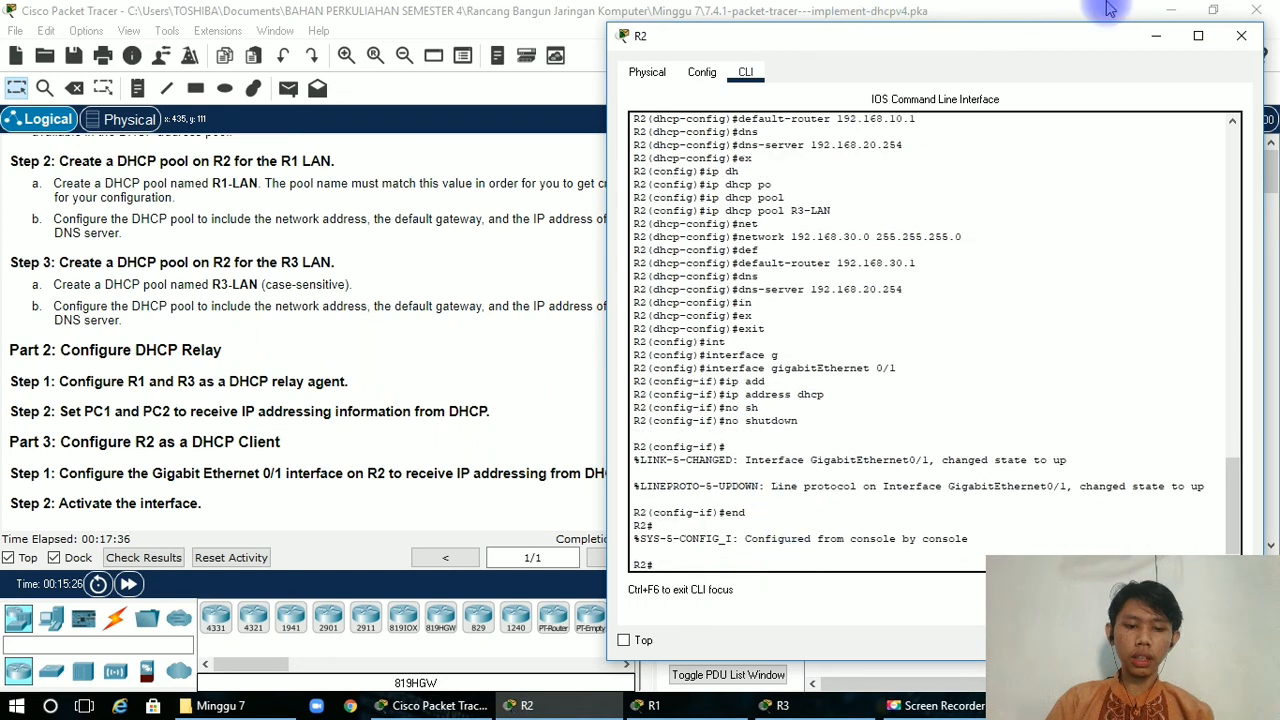
{"action": "left_click", "coordinate": [1240, 40]}
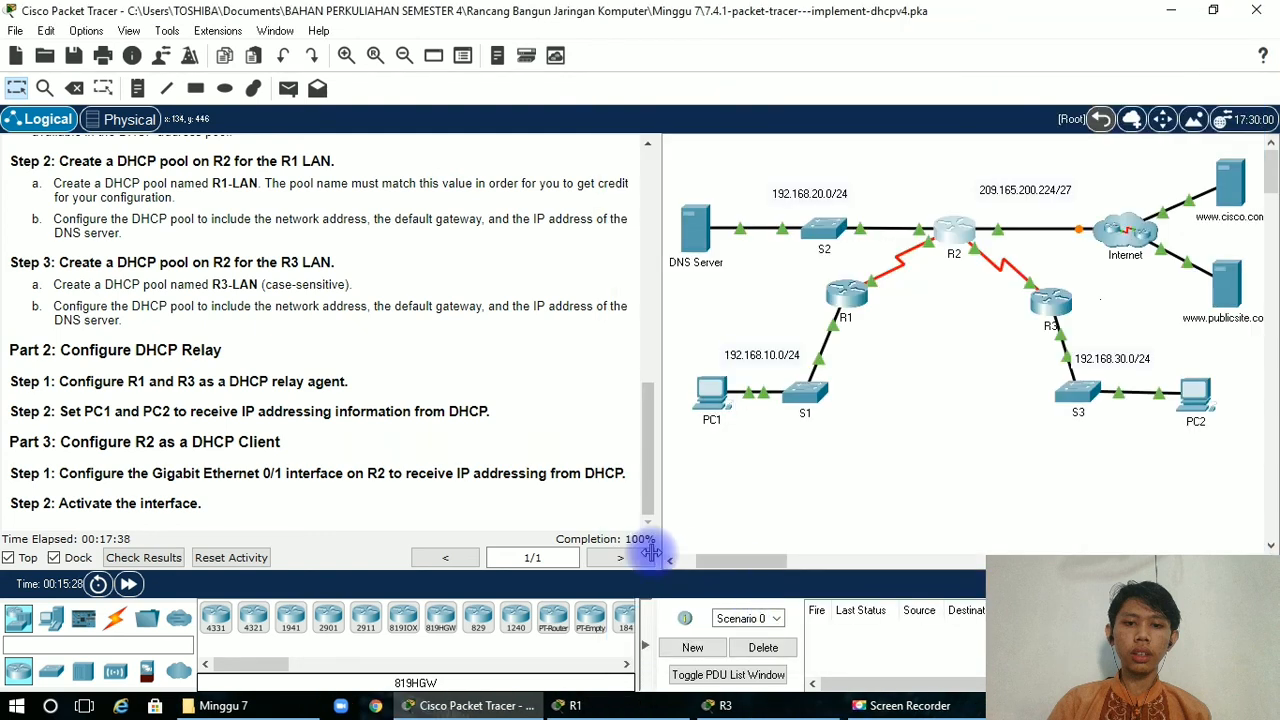
{"action": "left_click_drag", "start_coordinate": [646, 457], "coordinate": [650, 200]}
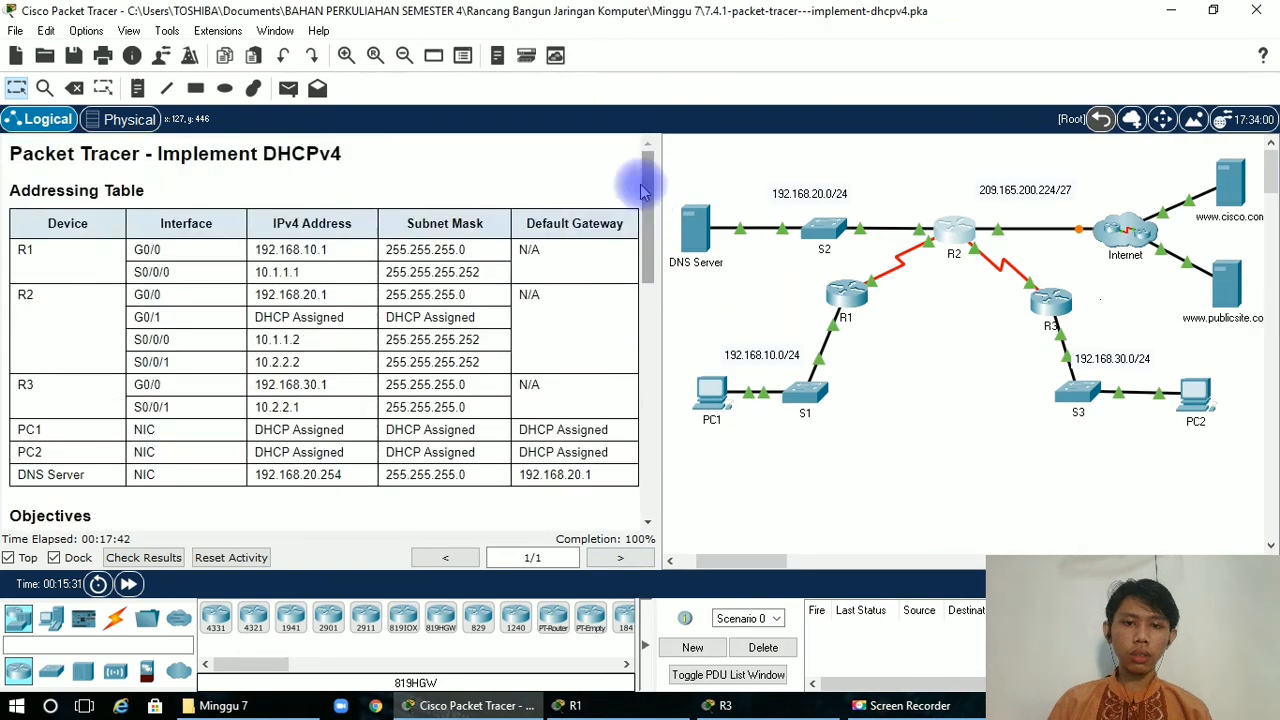